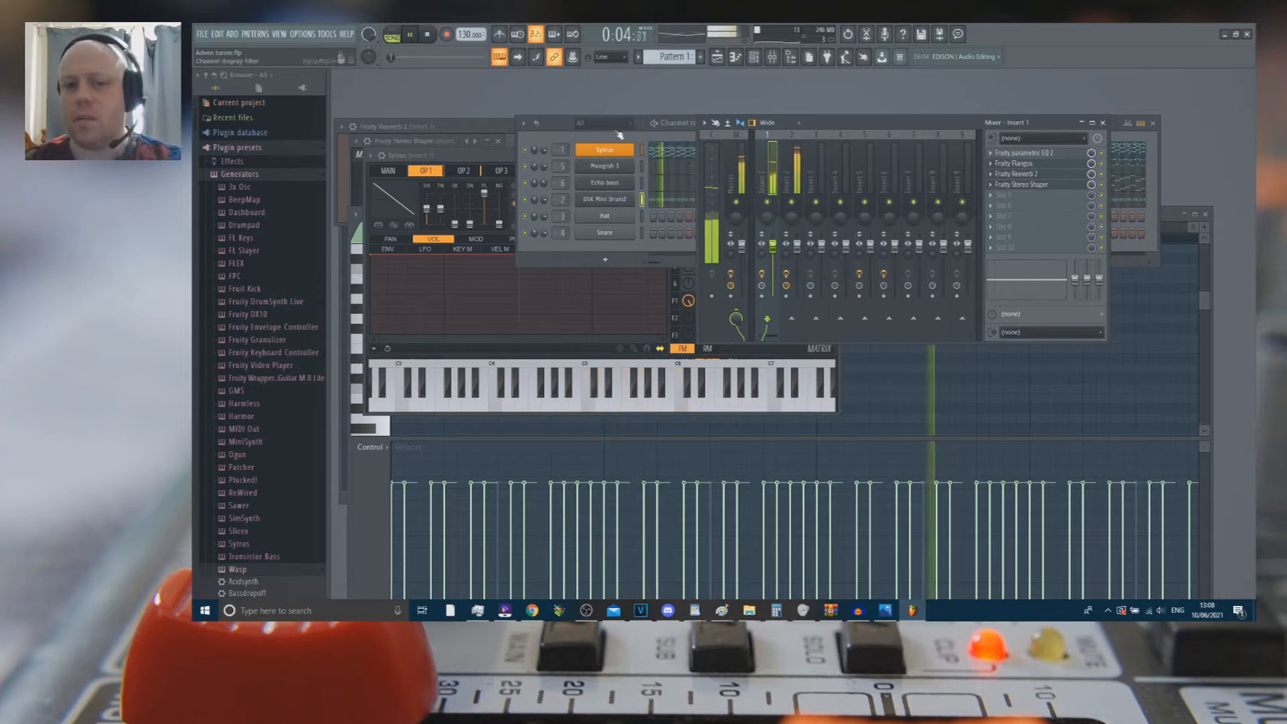
# Step: Open Fruity Parametric EQ 2 on the Insert 1 mixer track and raise its main level to about -12.5 dB
pyautogui.click(1046, 154)
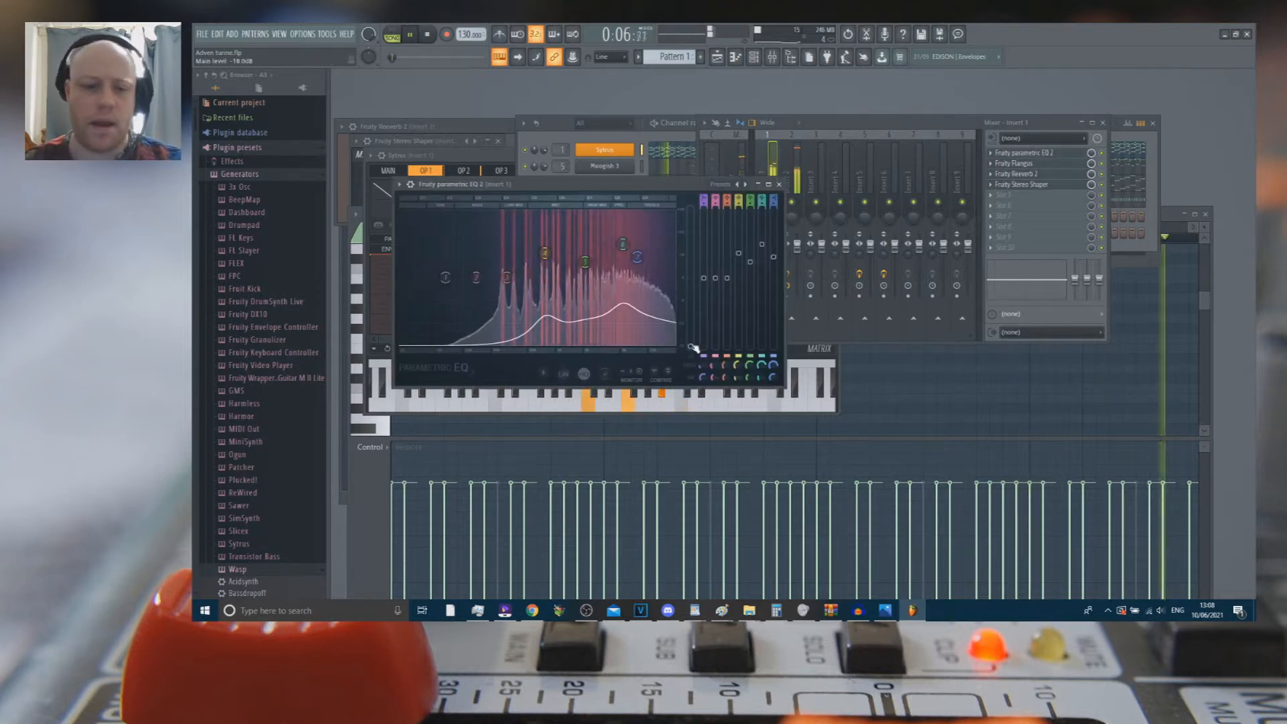
pyautogui.moveTo(690, 346); pyautogui.dragTo(691, 339)
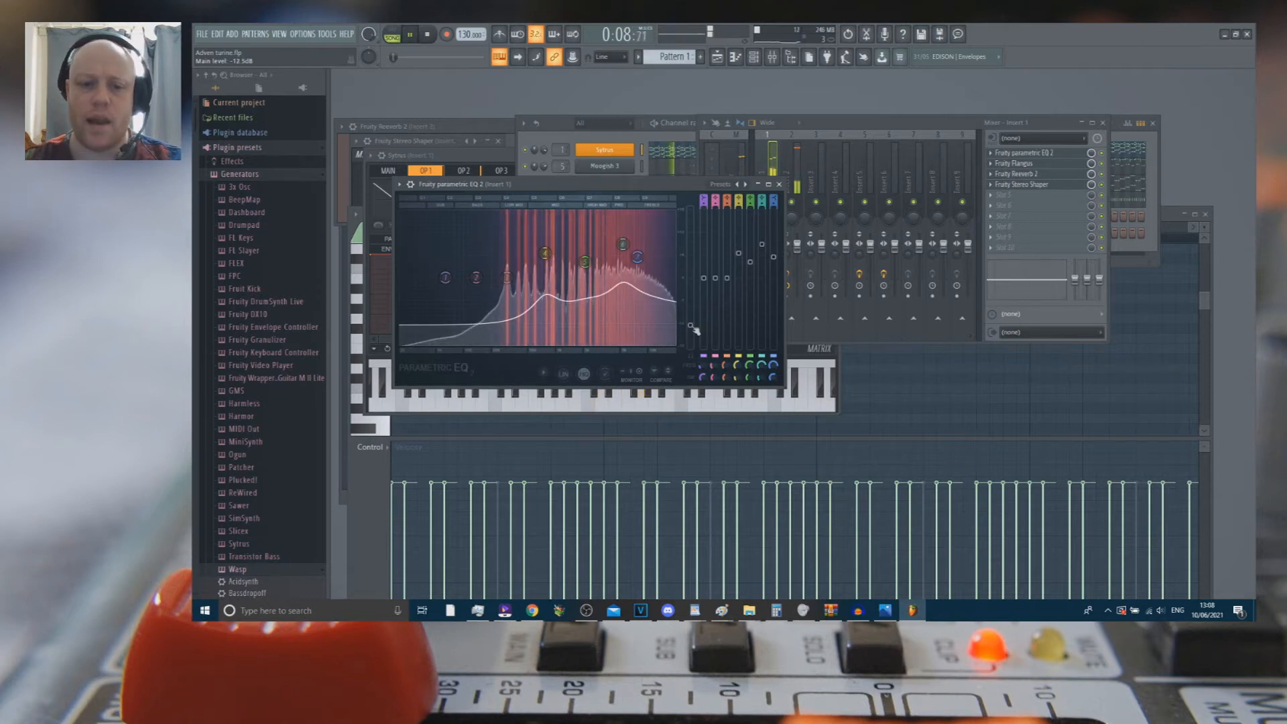
# Step: Add Fruity Limiter in slot 10 and Fruity Compressor in slot 5 of Insert 1, with the compressor gain at about 4.8 dB
pyautogui.click(992, 248)
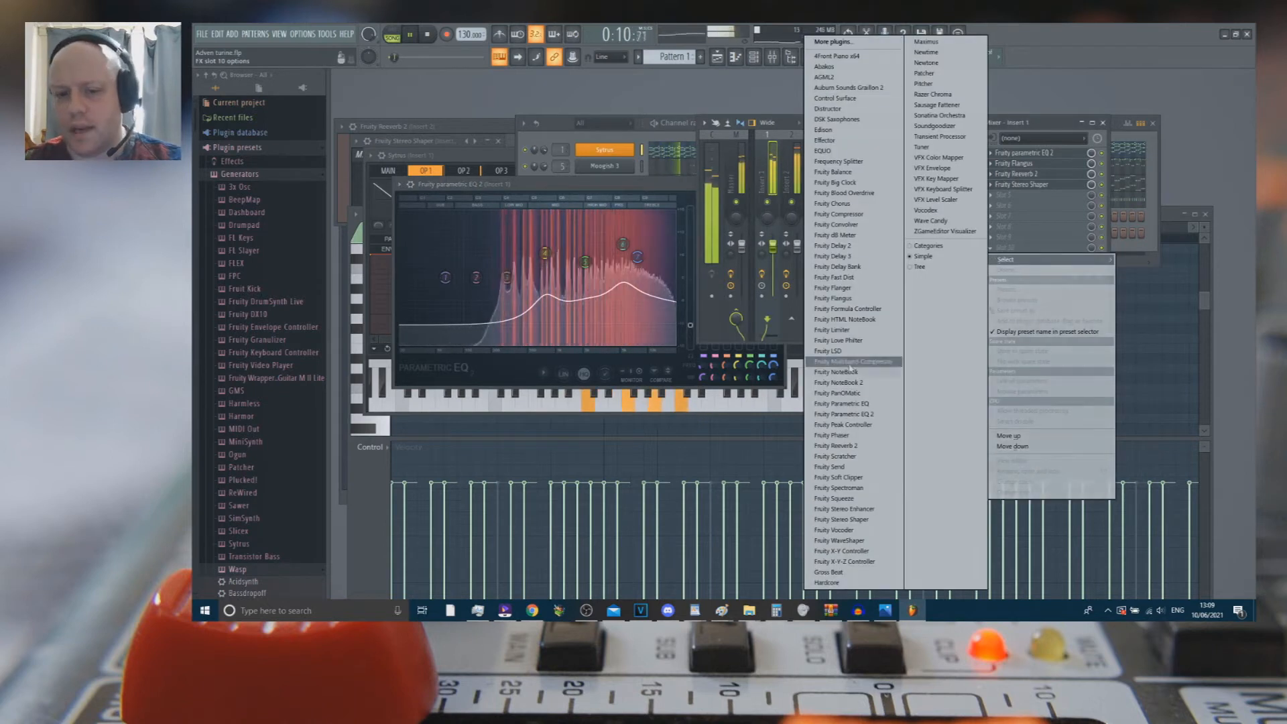
pyautogui.click(834, 330)
pyautogui.click(991, 195)
pyautogui.click(865, 216)
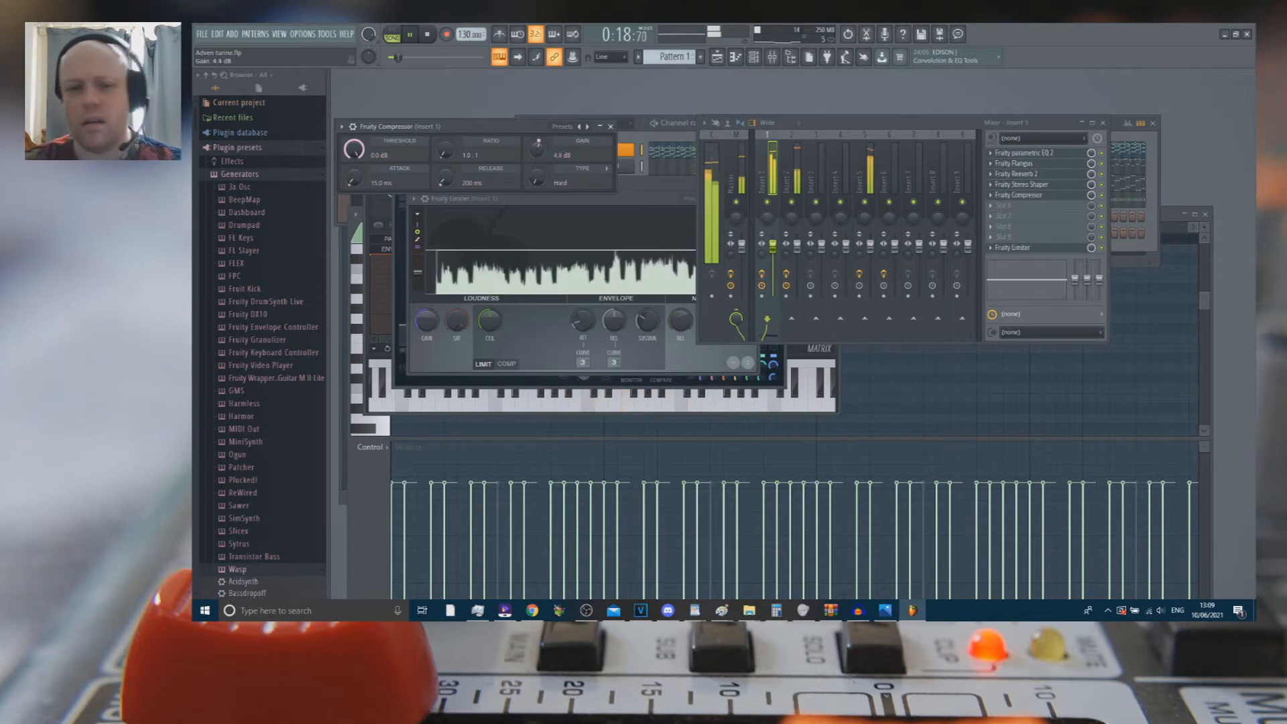
pyautogui.click(611, 126)
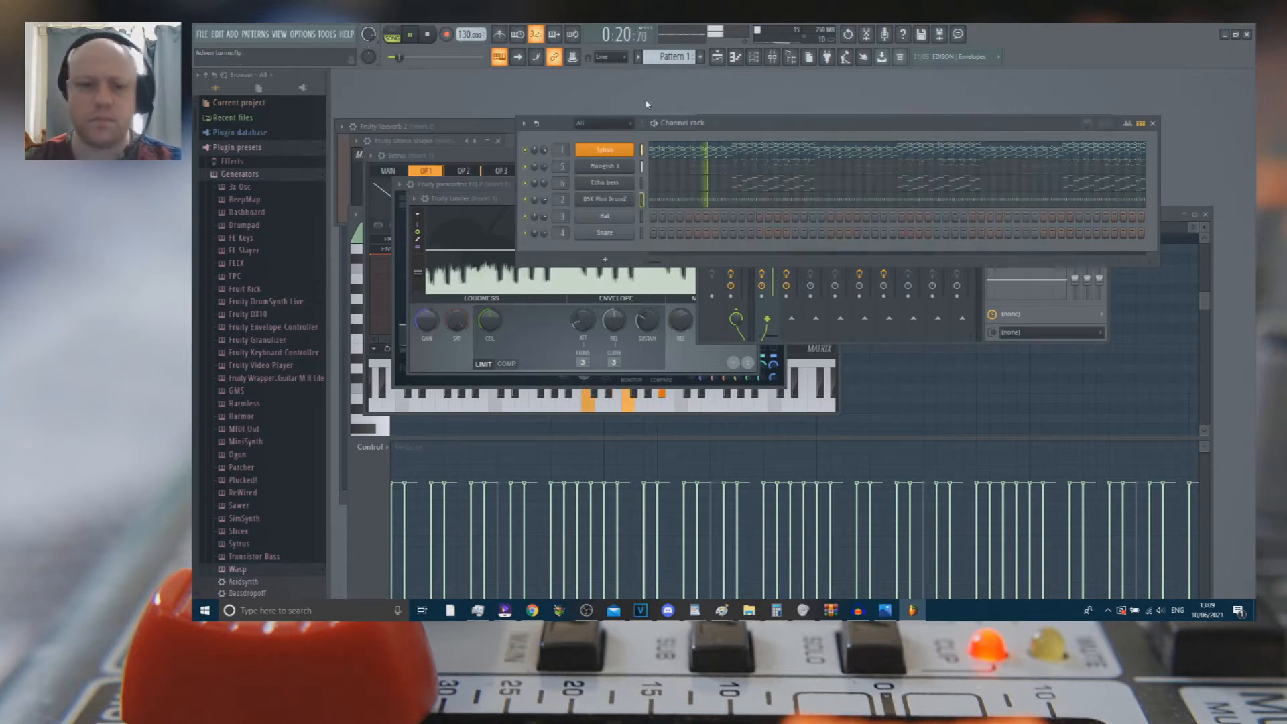
# Step: Open Fruity Parametric EQ 2 on the Moogish 3 channel's Insert 5 mixer track and lower its highest-frequency band
pyautogui.click(619, 168)
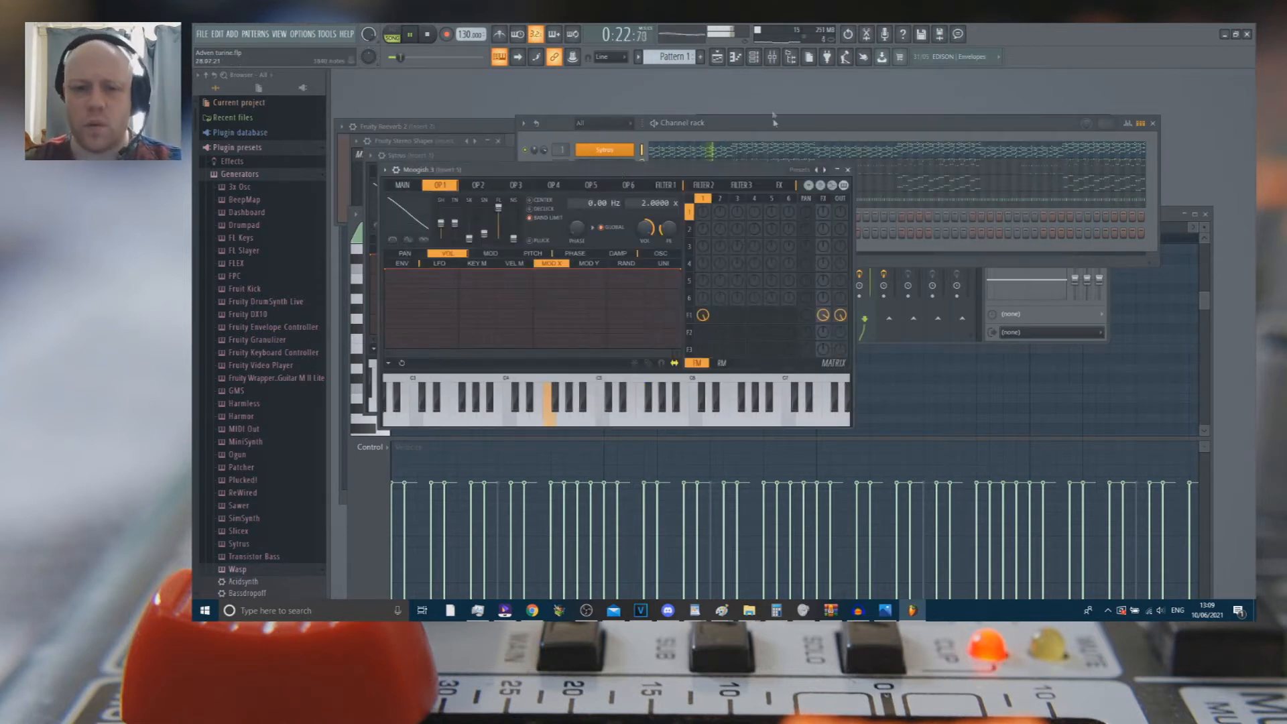
pyautogui.click(771, 61)
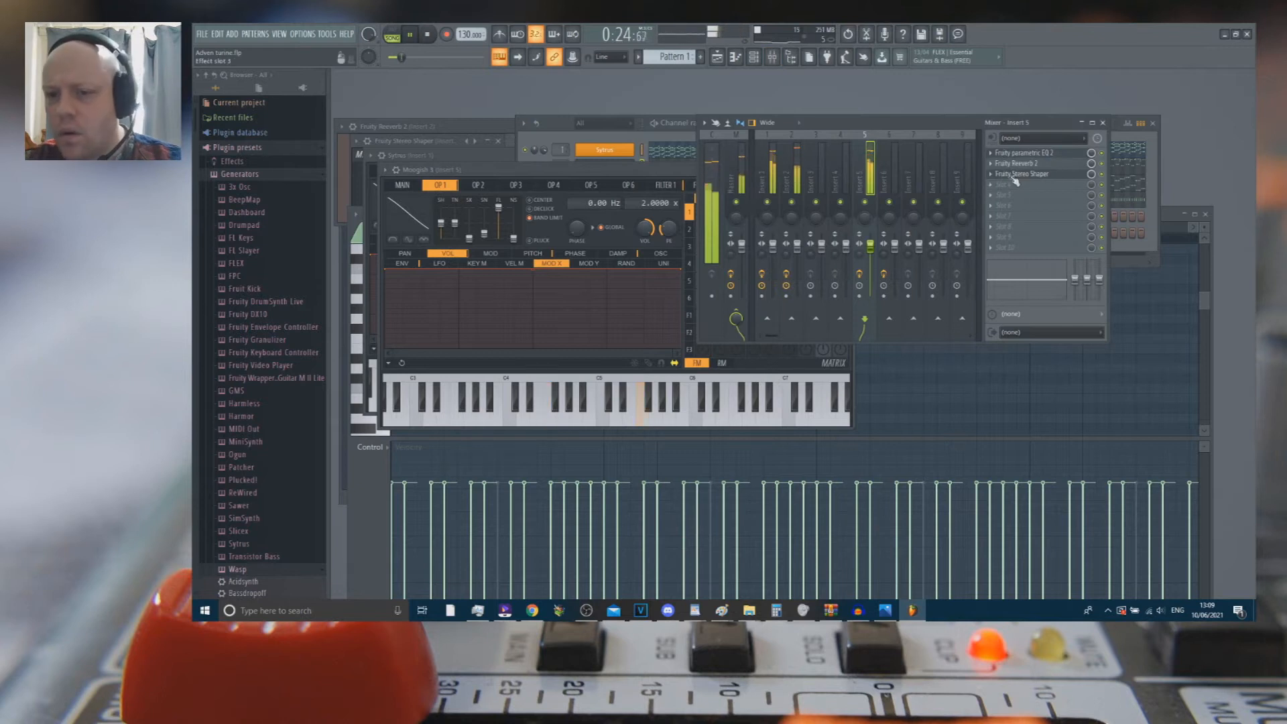
pyautogui.click(1003, 156)
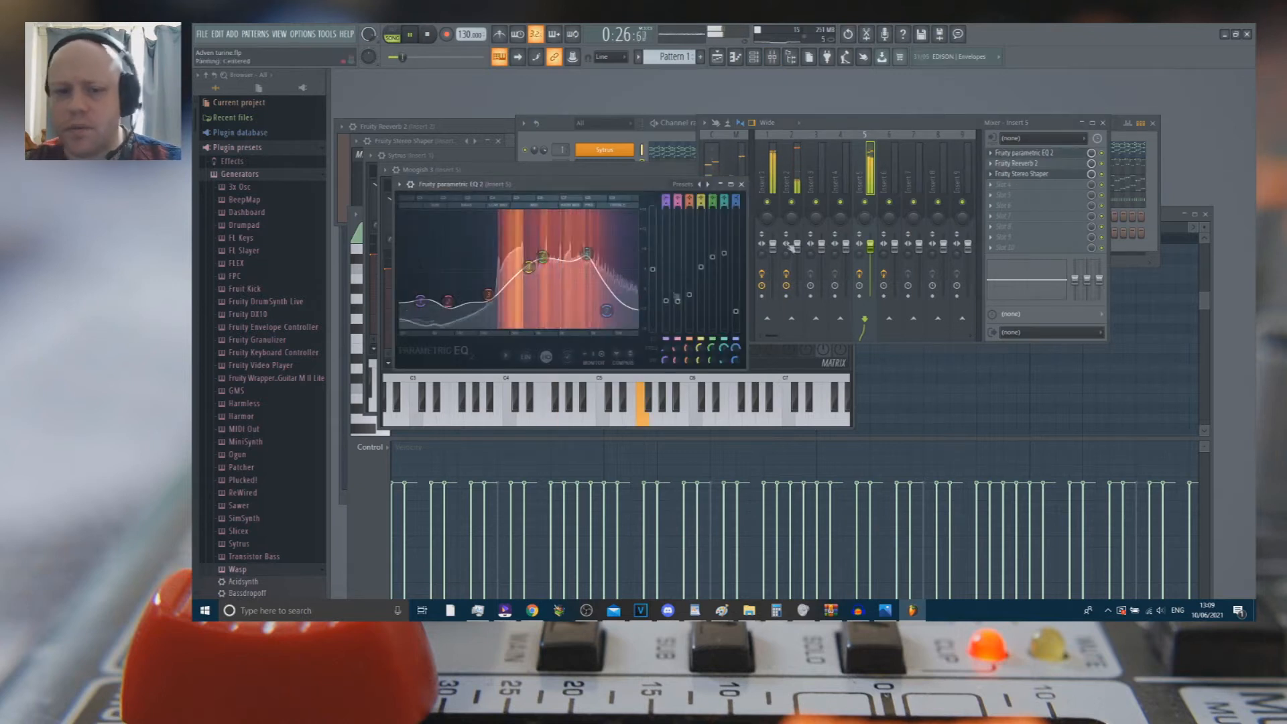
pyautogui.moveTo(613, 226); pyautogui.dragTo(612, 305)
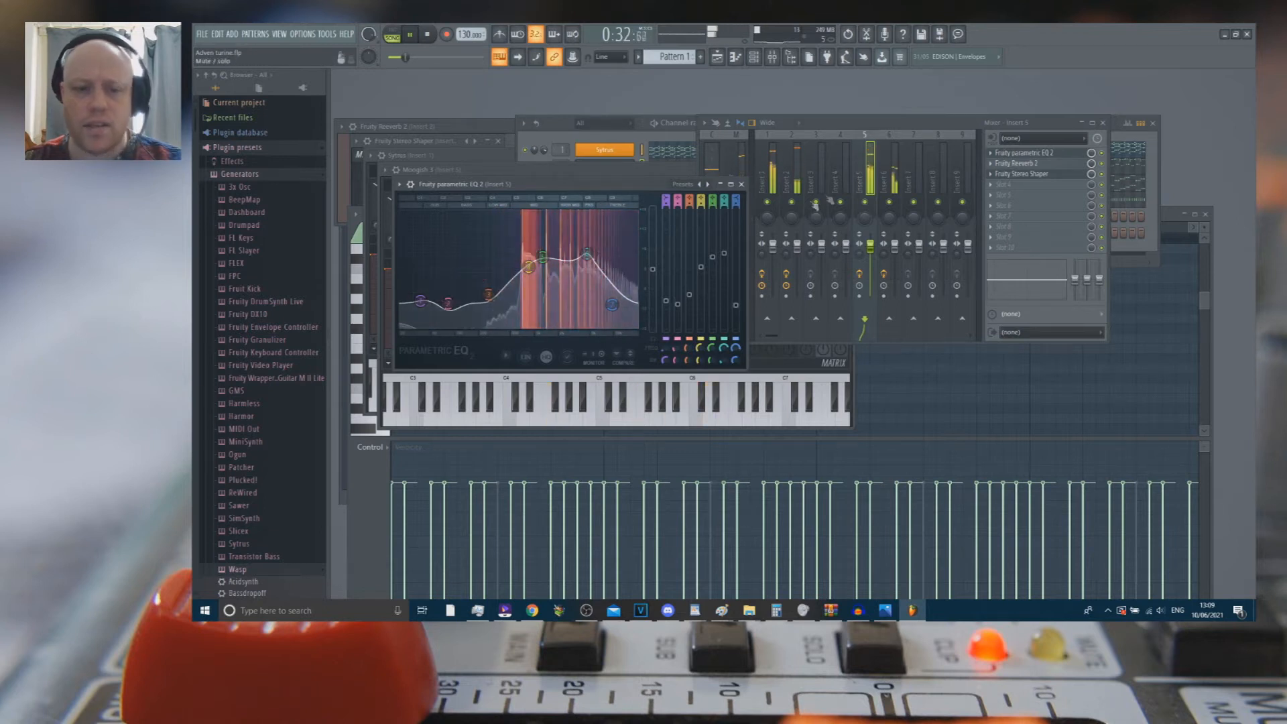
# Step: Add Fruity Compressor in slot 4 and Fruity Limiter in slot 9 of the Insert 5 mixer track
pyautogui.click(1004, 184)
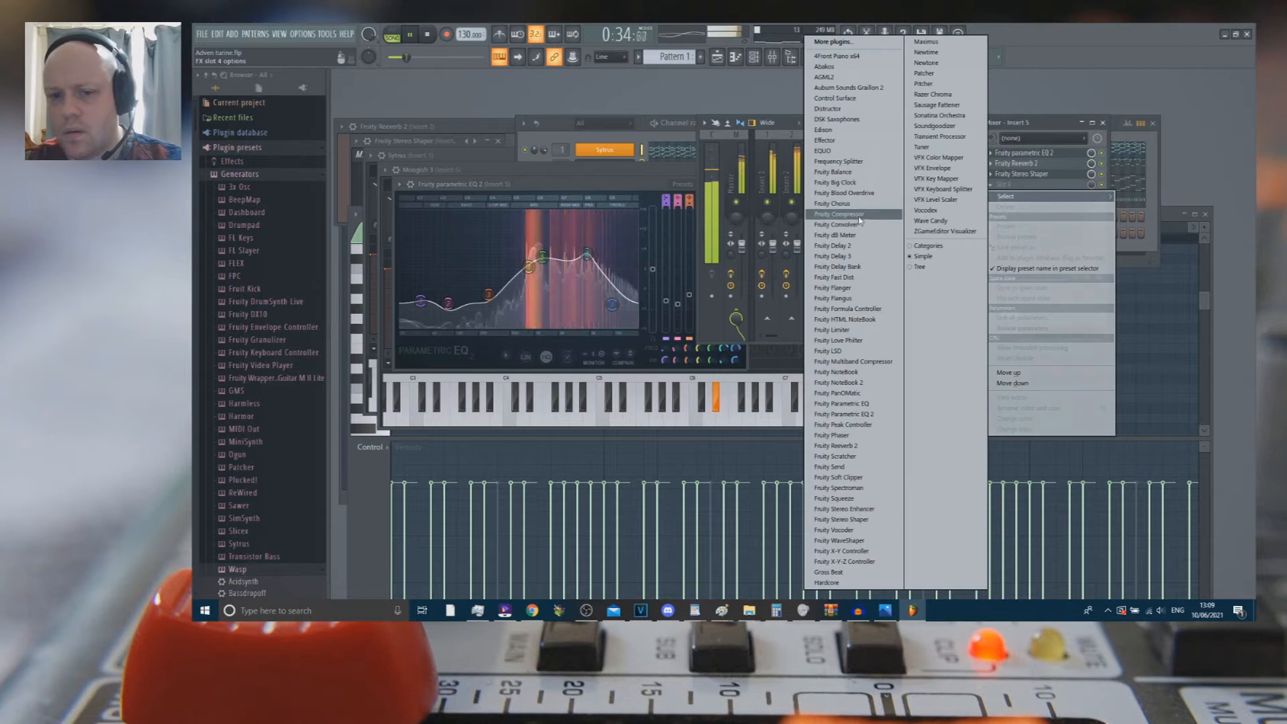
pyautogui.click(838, 214)
pyautogui.click(993, 243)
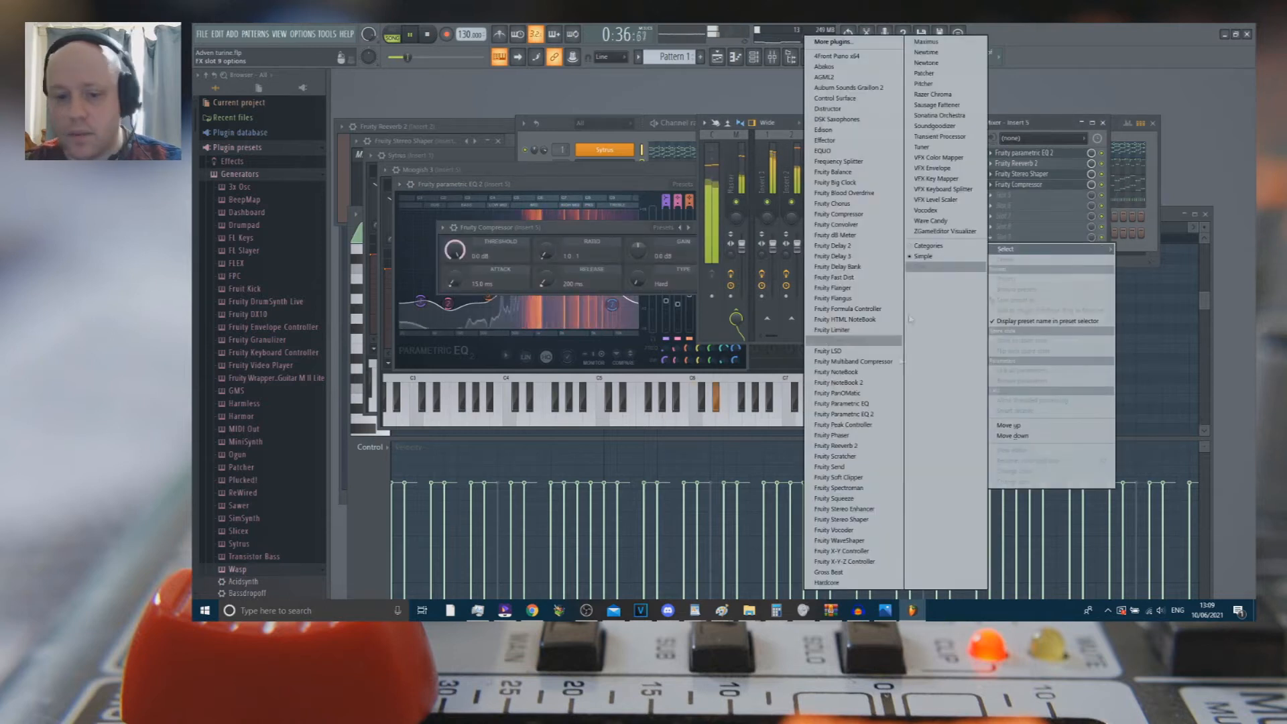
pyautogui.click(862, 330)
# Step: Set the Insert 5 compressor gain to about 5.9 dB and the Stereo Shaper's left-into-right channel volume to about -10.6 dB
pyautogui.click(1022, 191)
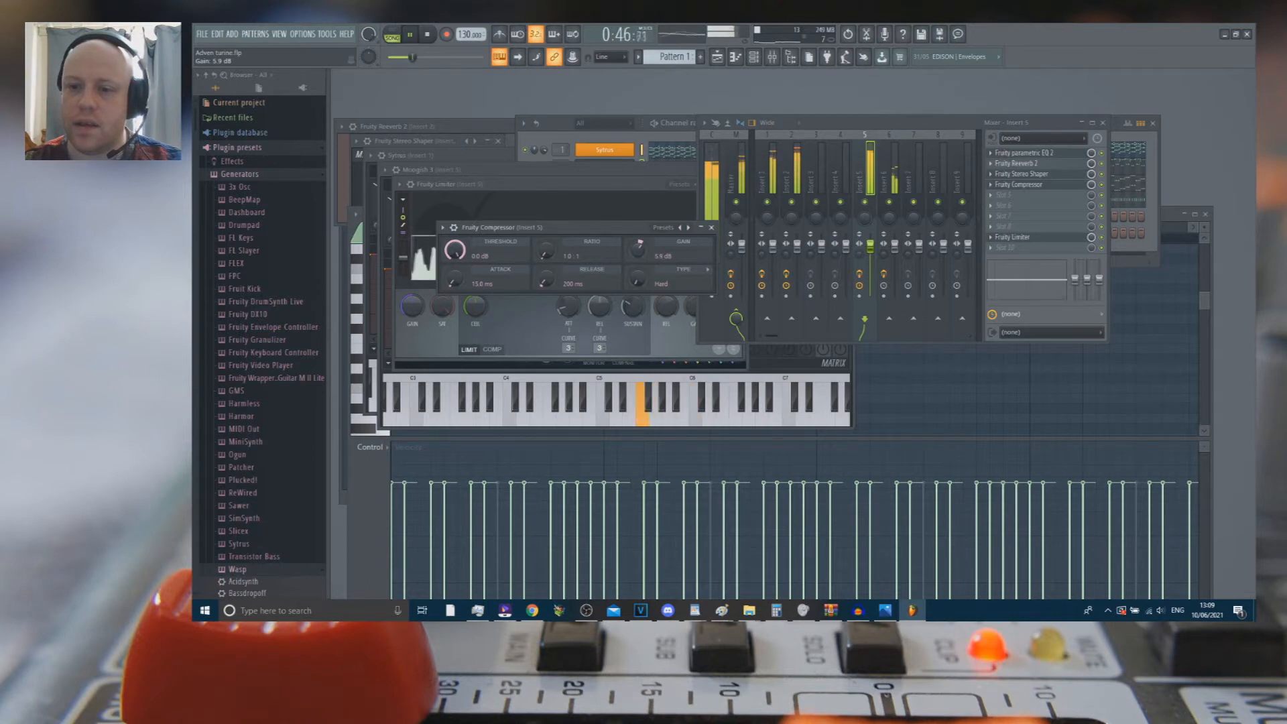
pyautogui.click(1041, 177)
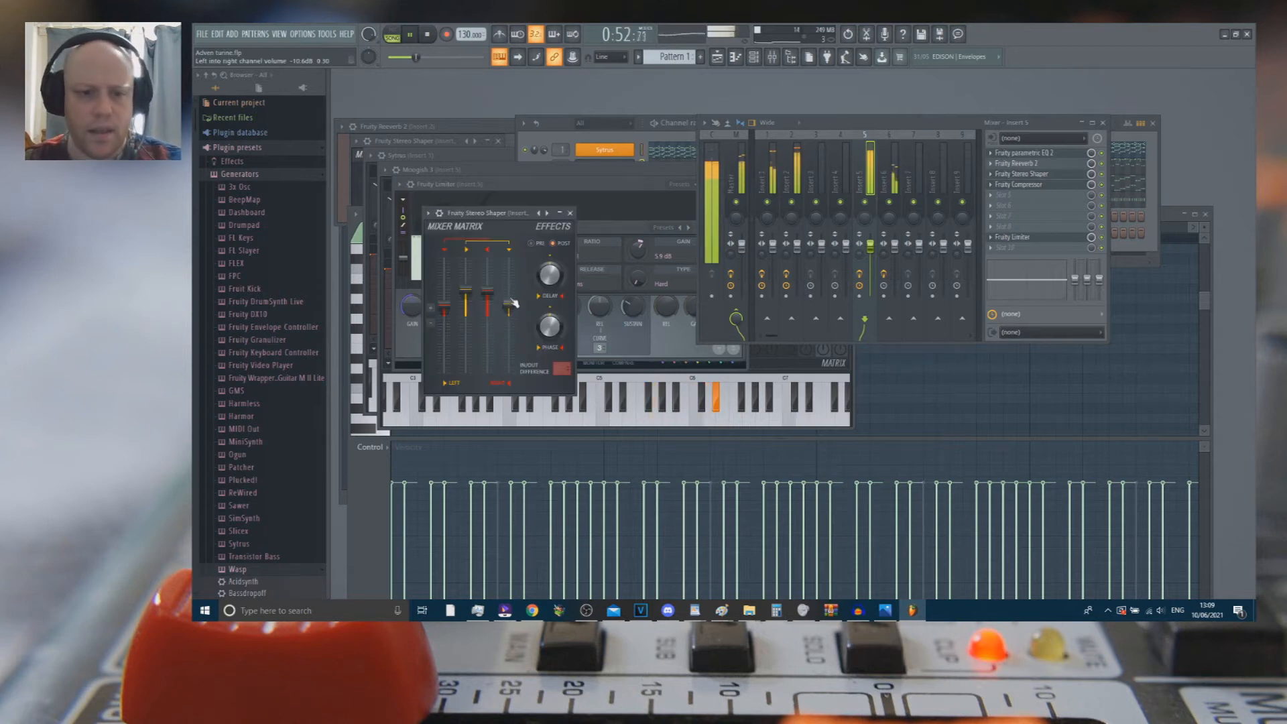
# Step: Select the Echo bass channel in the channel rack, view its synth window and close it again
pyautogui.click(625, 142)
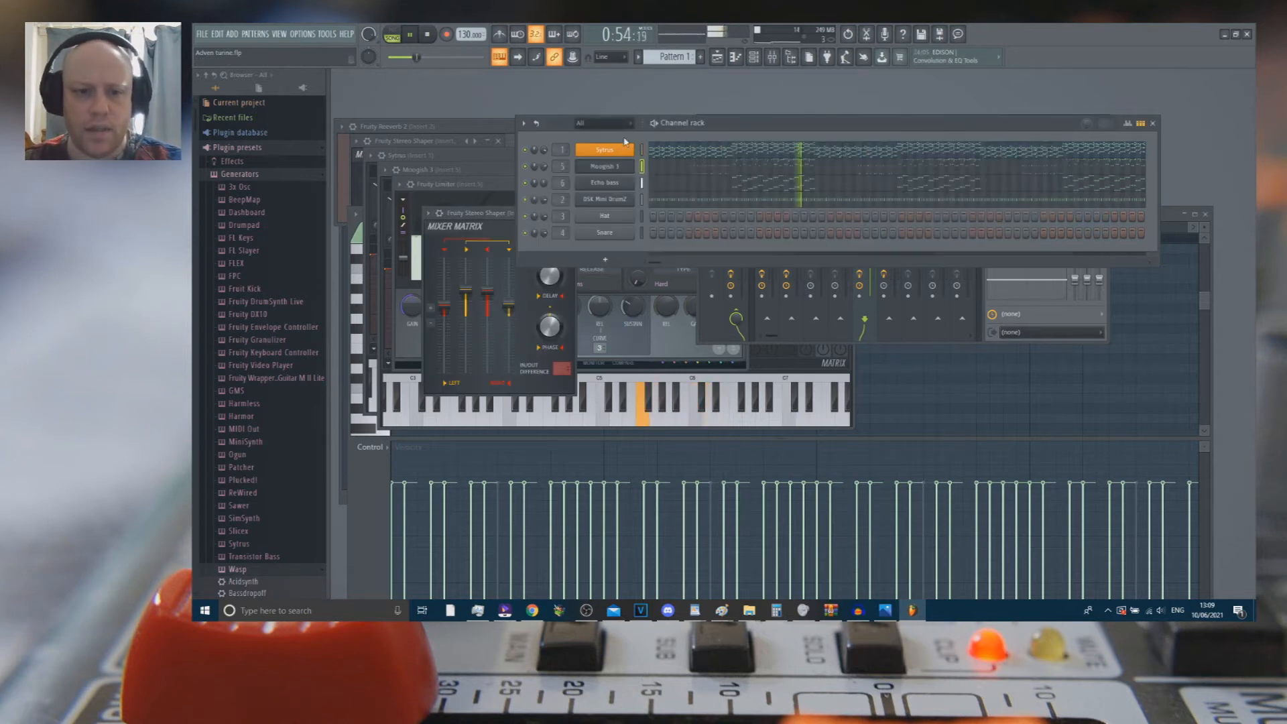
pyautogui.click(611, 187)
pyautogui.moveTo(789, 189); pyautogui.dragTo(818, 357)
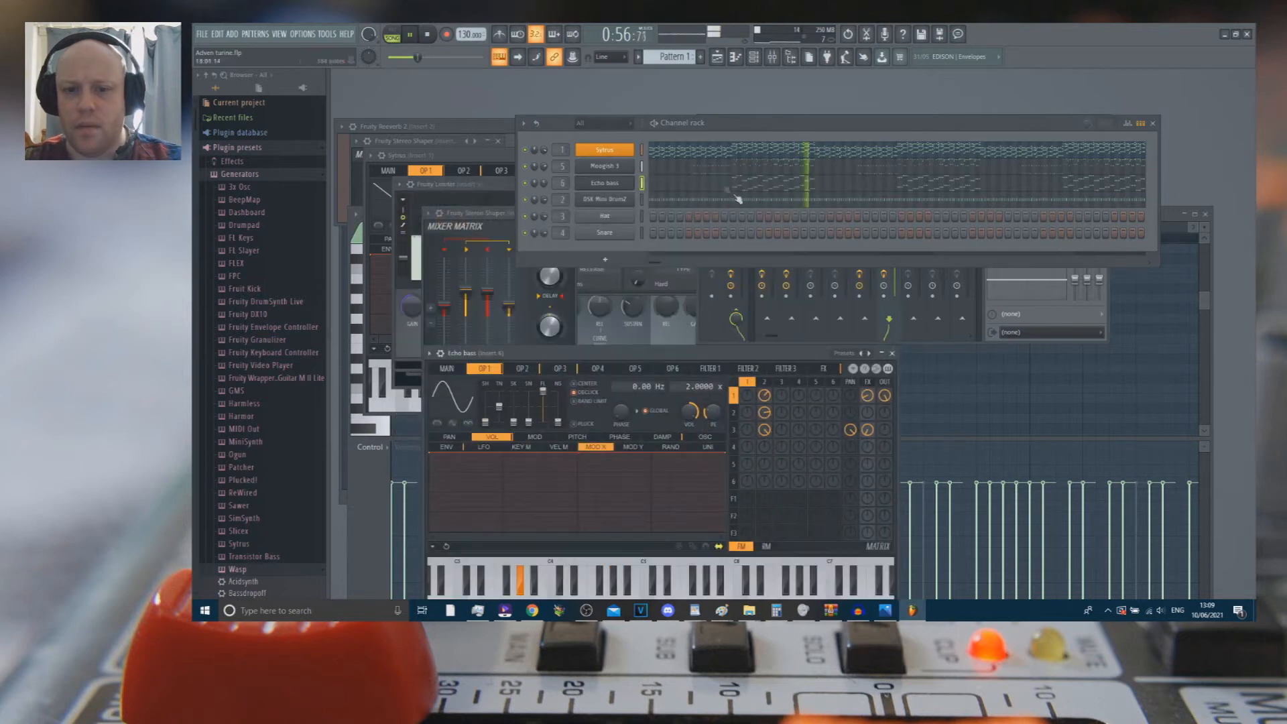
pyautogui.click(624, 184)
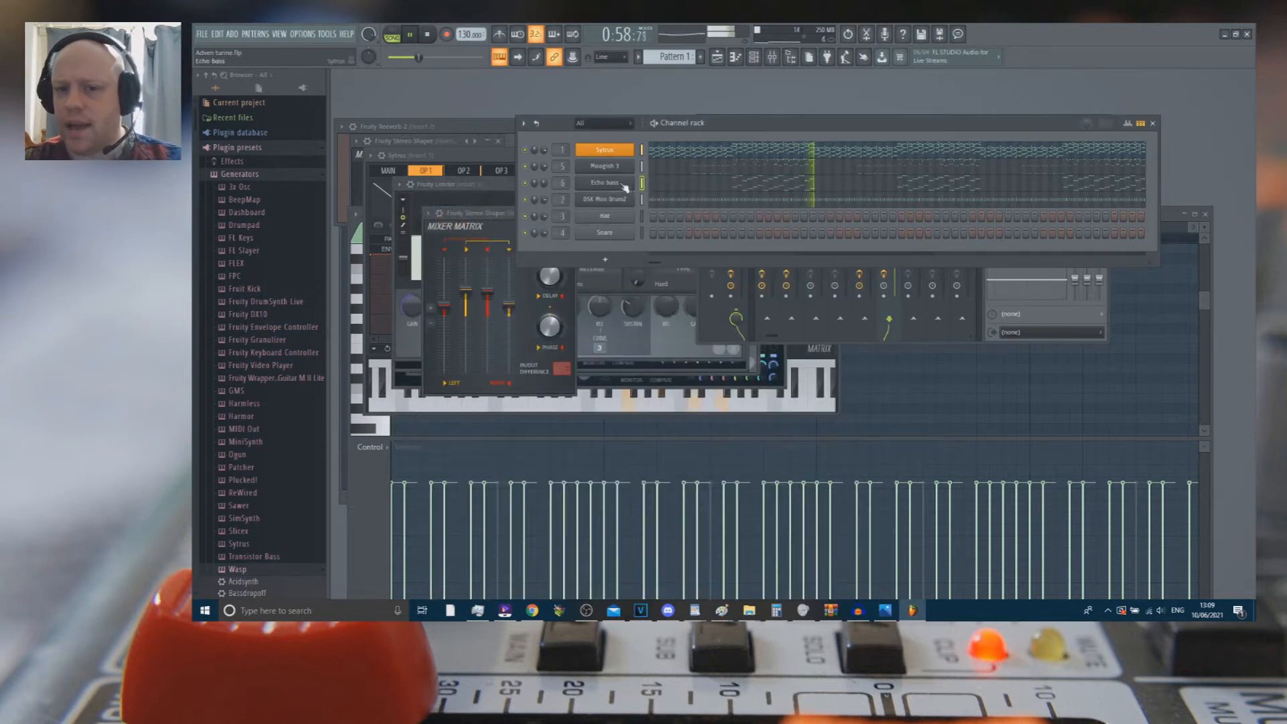
# Step: Open the Echo bass piano roll and play the pattern from bar 17, where its notes begin
pyautogui.click(754, 193)
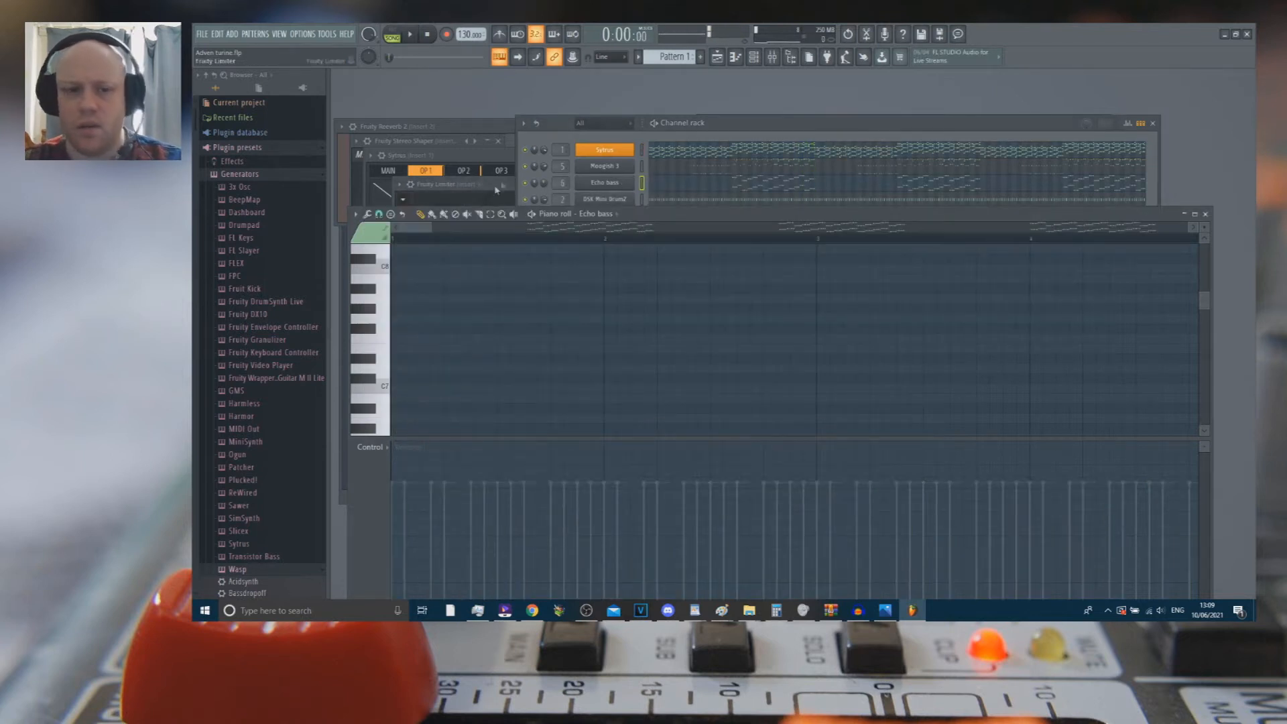
pyautogui.click(515, 166)
pyautogui.click(1172, 215)
pyautogui.scroll(-10, 842, 281)
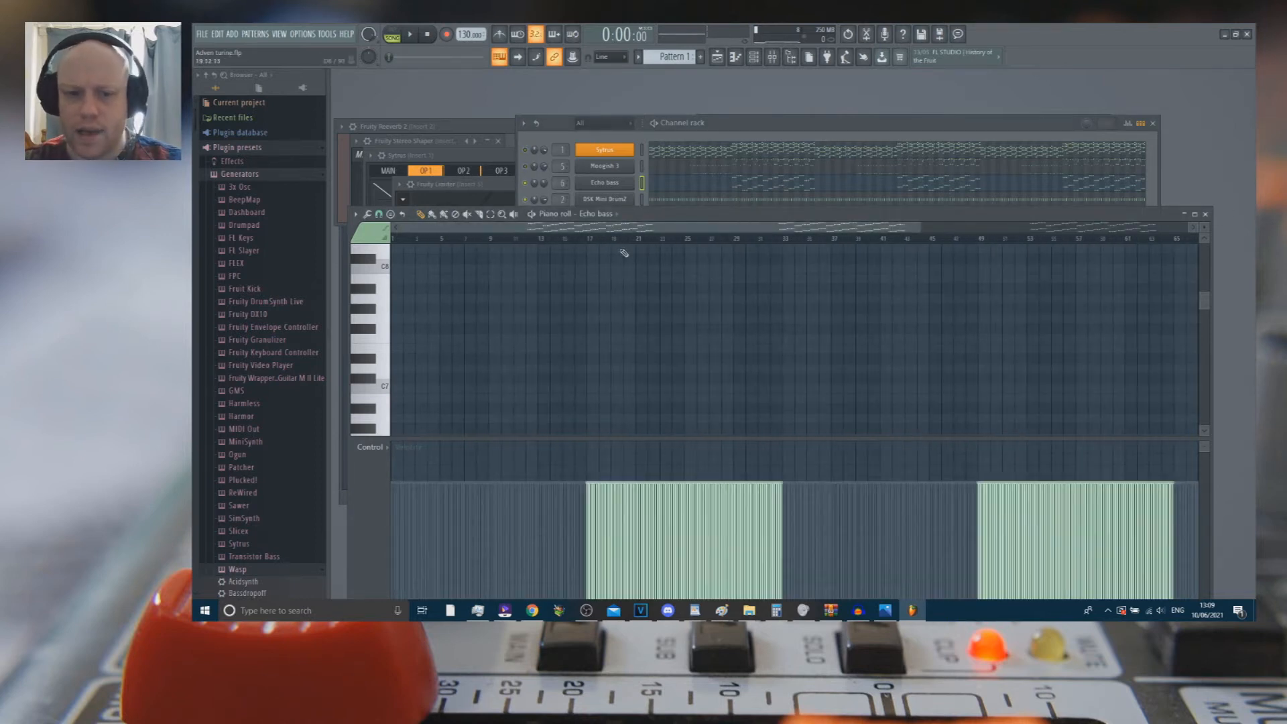
pyautogui.press('space')
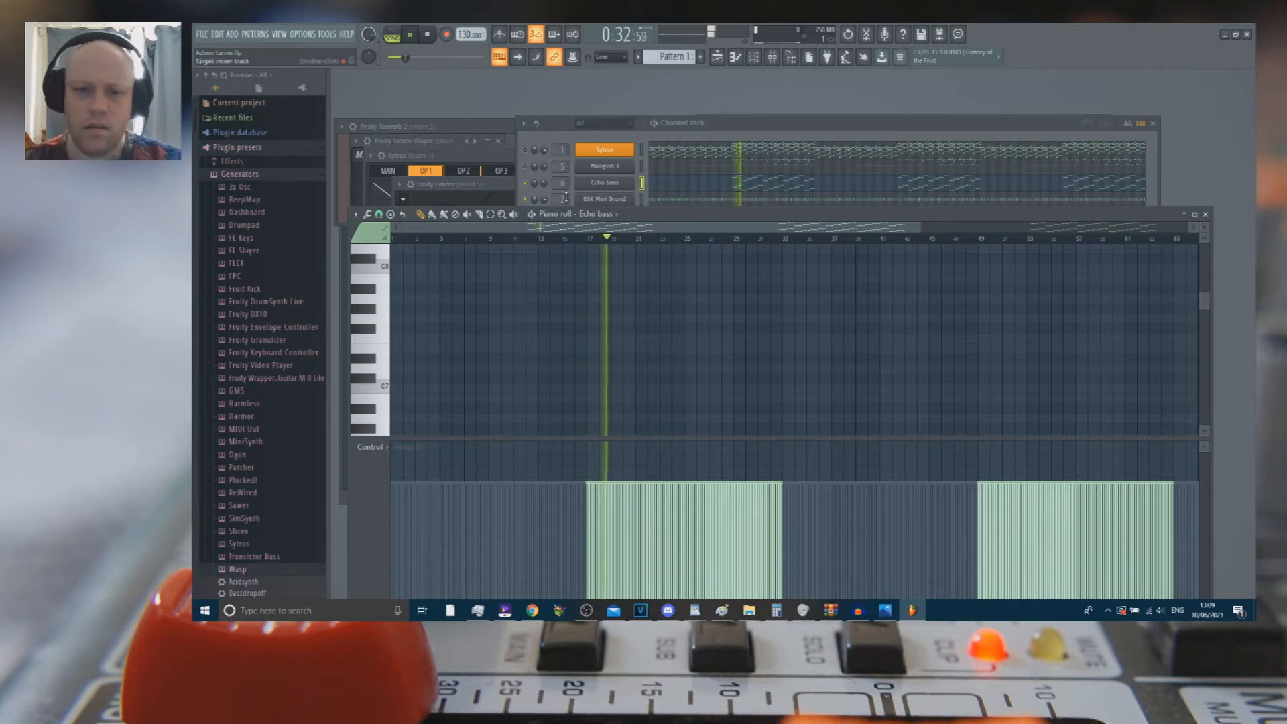
# Step: Delete the Fruity Multiband Compressor from slot 10 of the Insert 6 mixer track
pyautogui.click(777, 61)
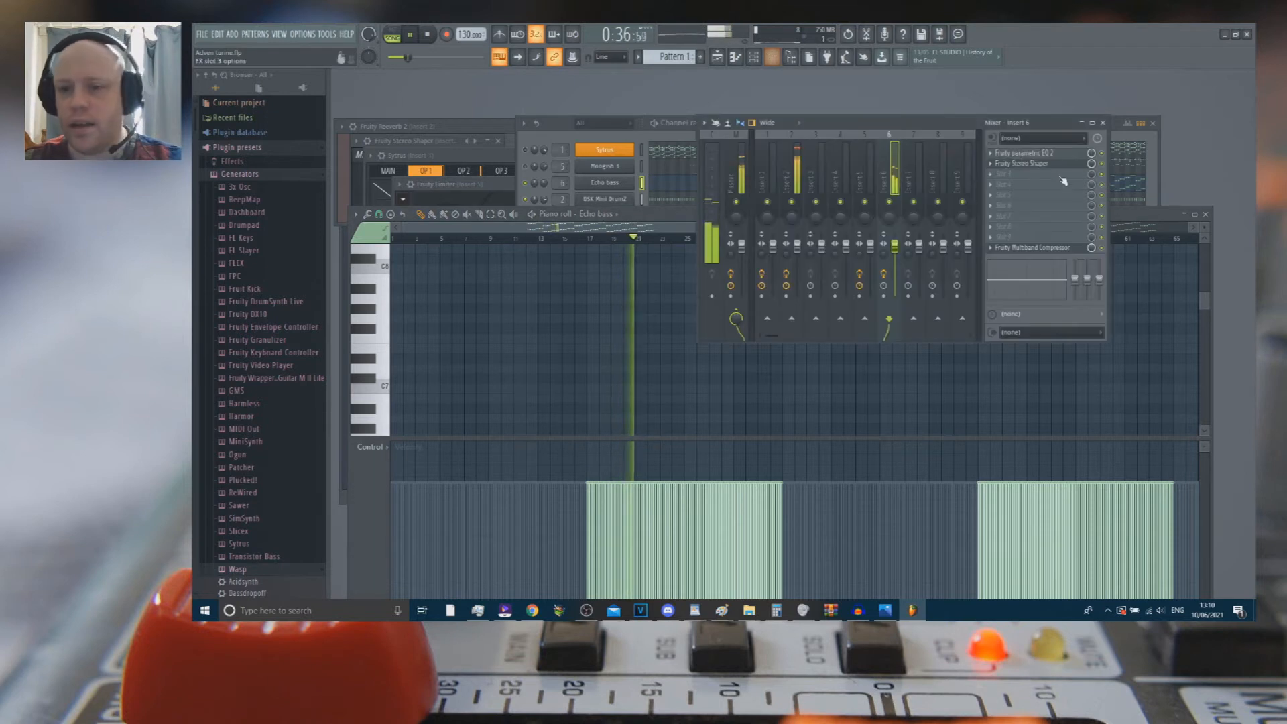
pyautogui.click(1026, 249)
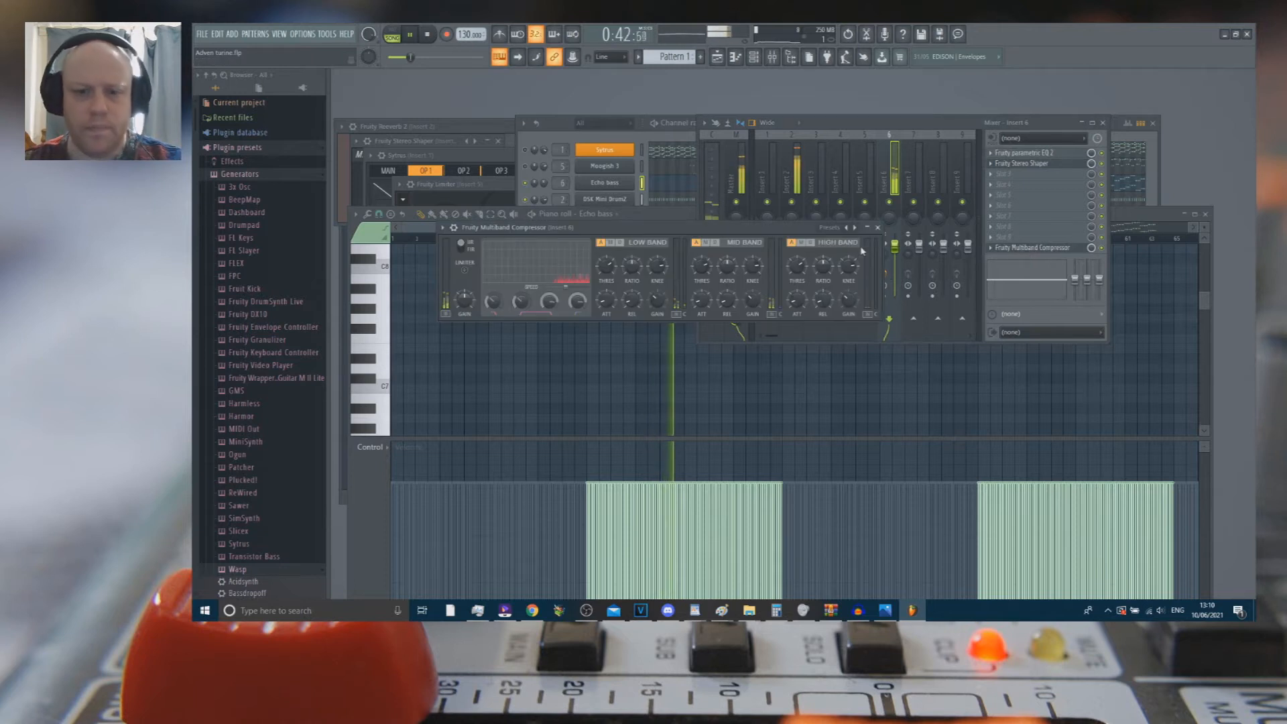
pyautogui.click(878, 228)
pyautogui.click(991, 248)
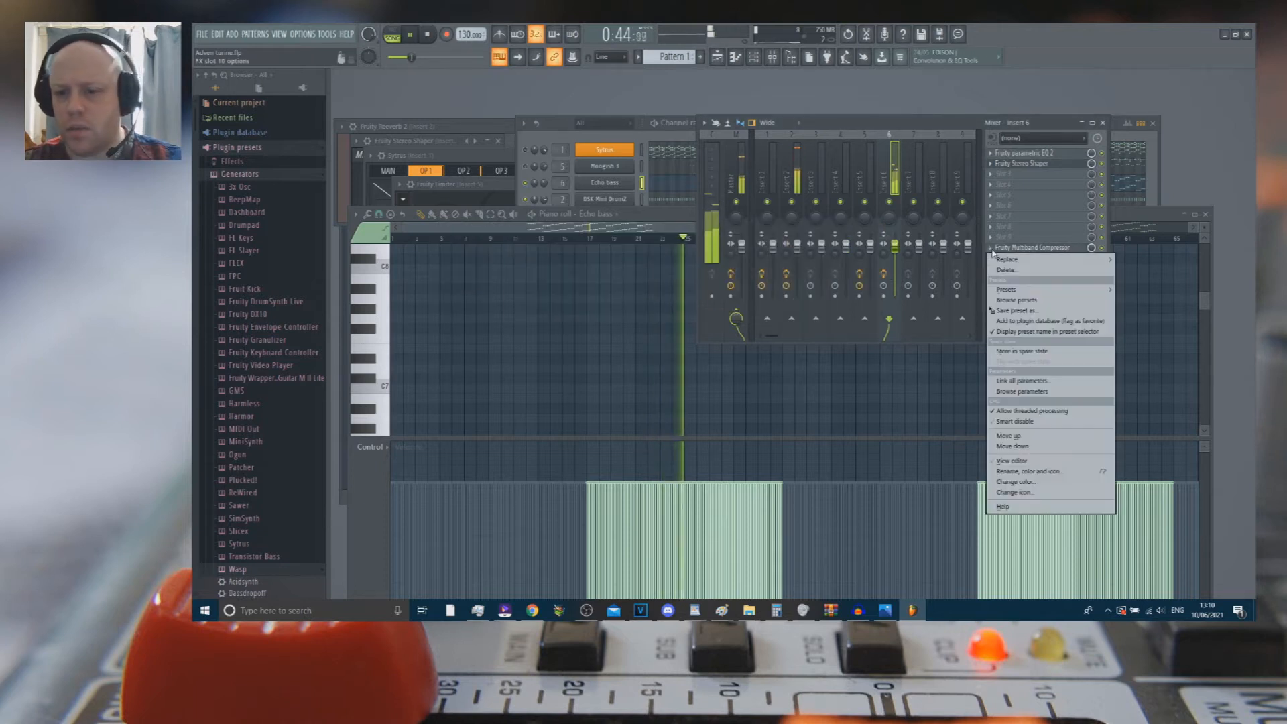
pyautogui.click(1019, 276)
pyautogui.click(778, 354)
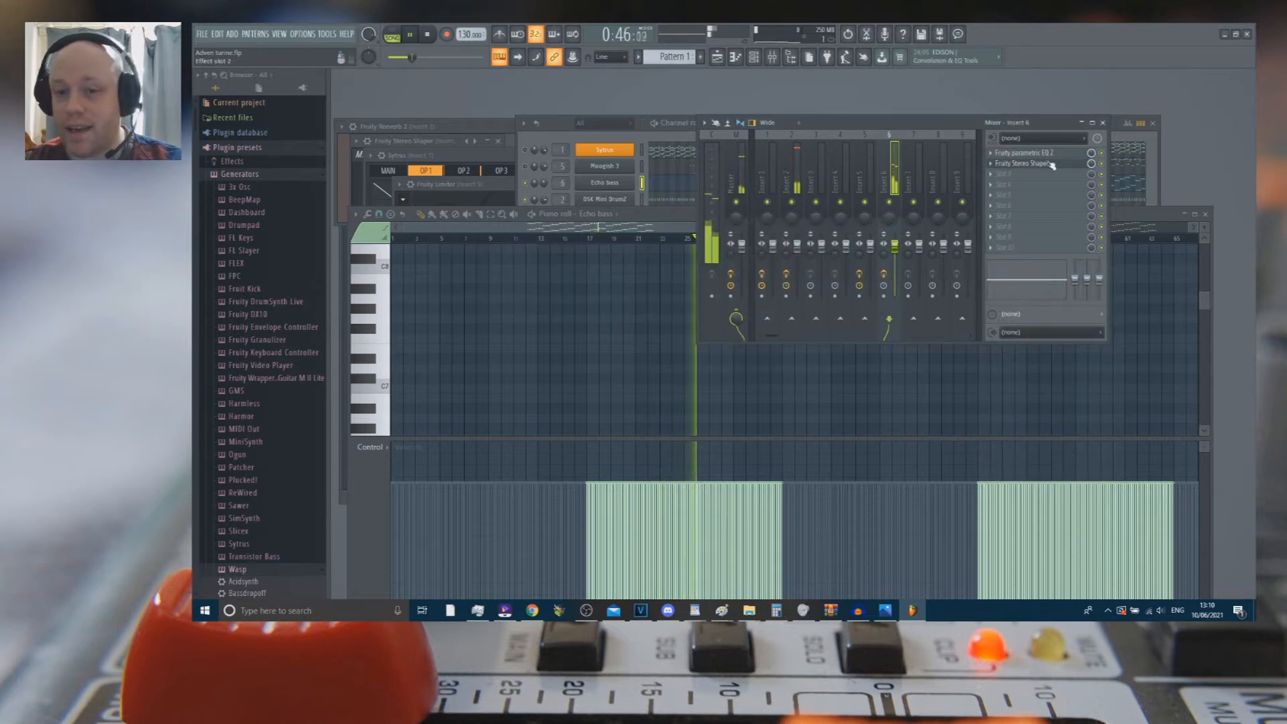
# Step: Open the Fruity Stereo Shaper on Insert 6 and adjust its right-into-left channel volume
pyautogui.click(993, 176)
pyautogui.click(1026, 168)
pyautogui.click(1029, 166)
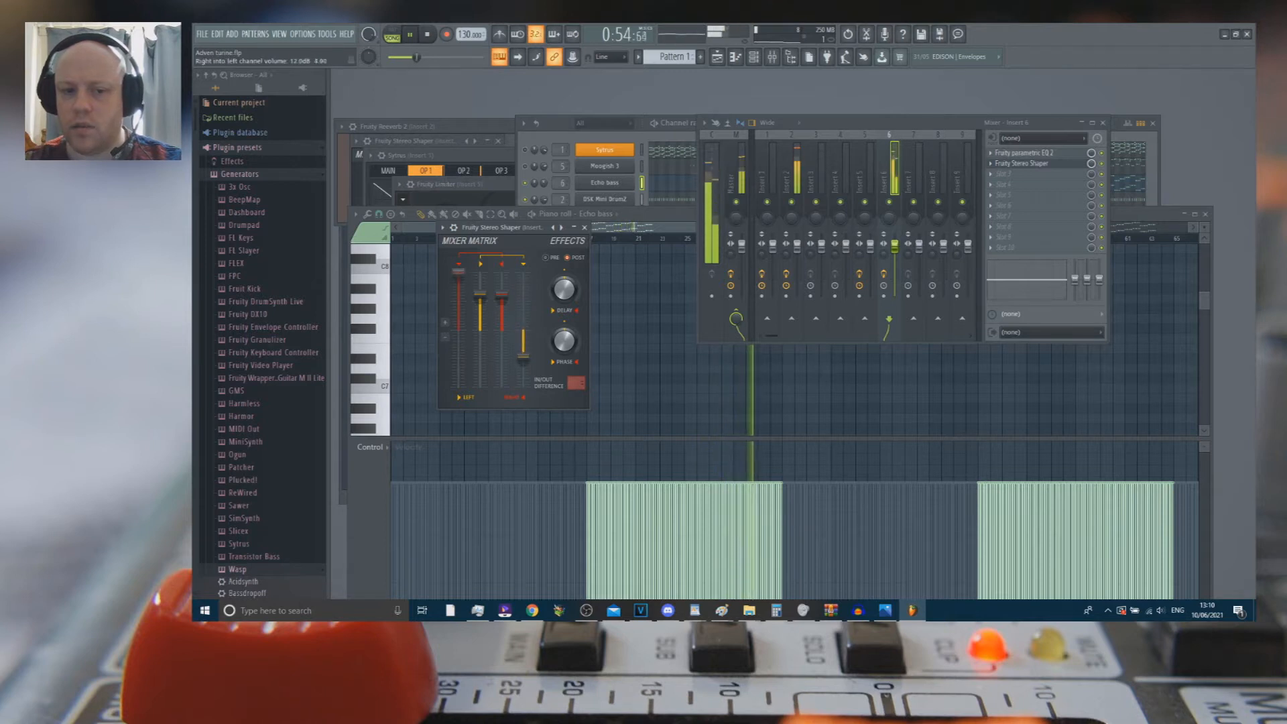
# Step: In the Insert 6 Parametric EQ 2, lower band 7 further and raise the band 1 low shelf to about 13.9 dB at 44 Hz
pyautogui.click(1024, 152)
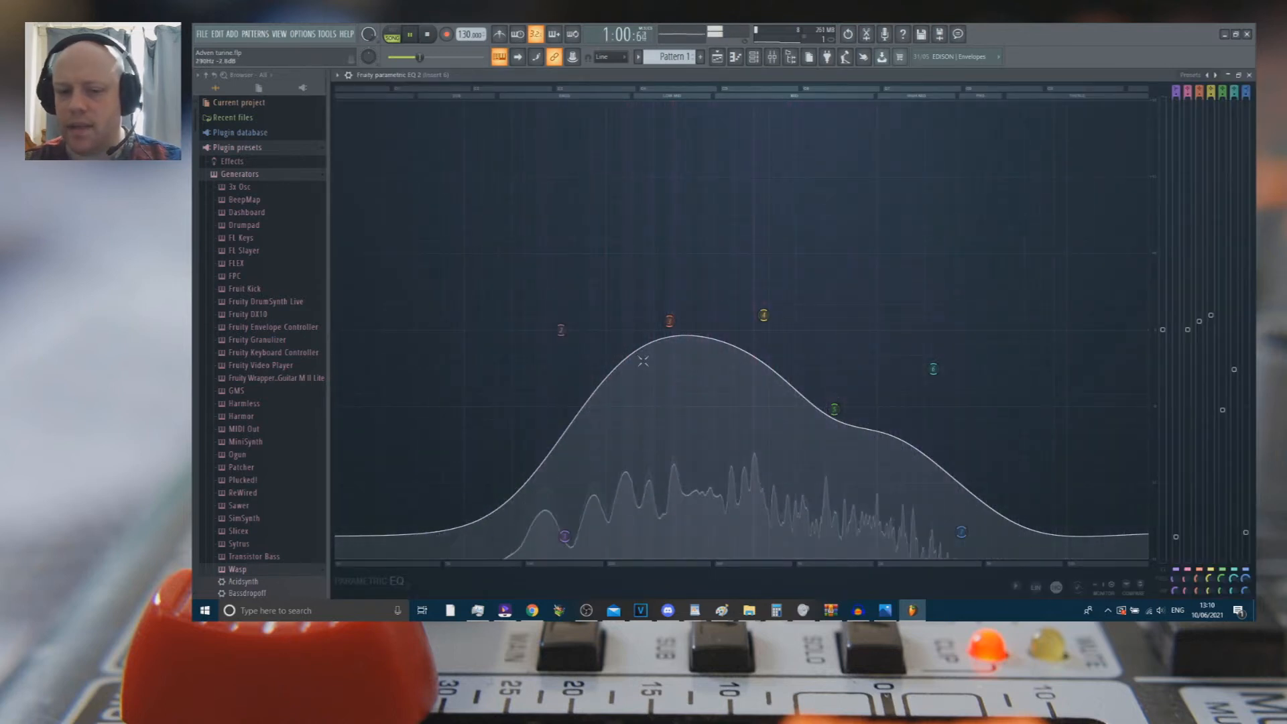
pyautogui.click(1248, 76)
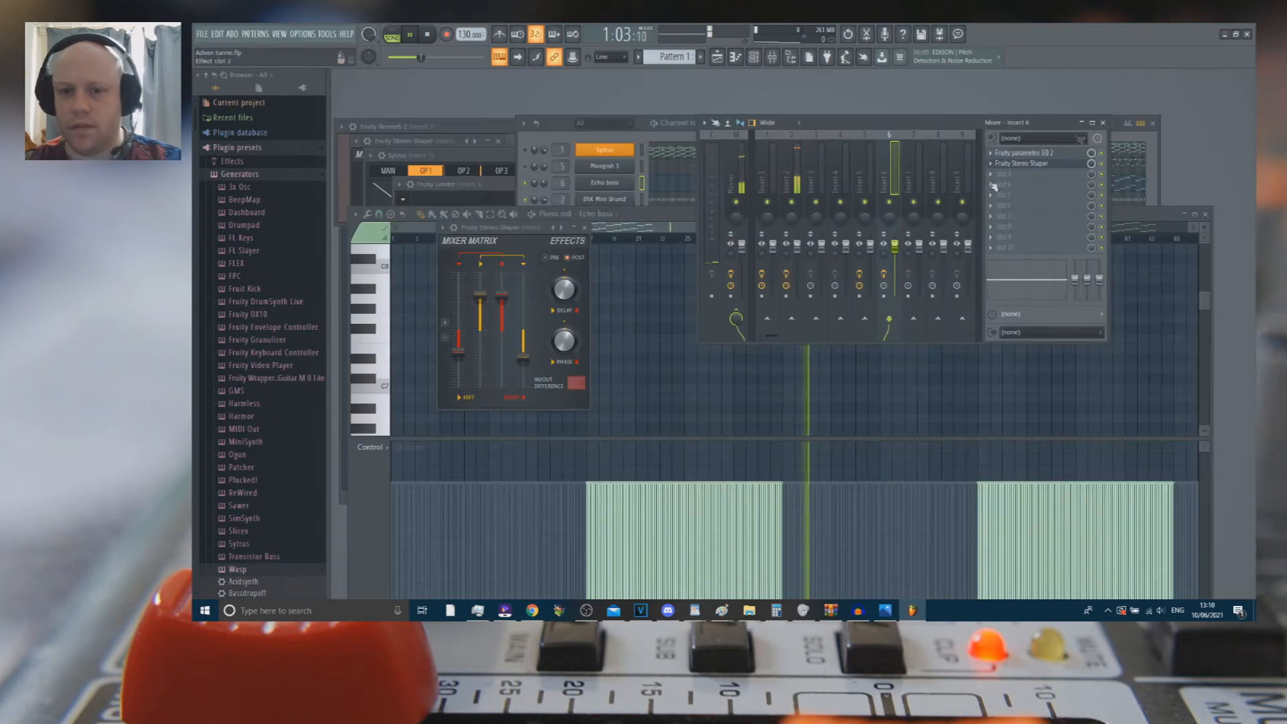
pyautogui.click(1035, 153)
pyautogui.moveTo(961, 533); pyautogui.dragTo(427, 152)
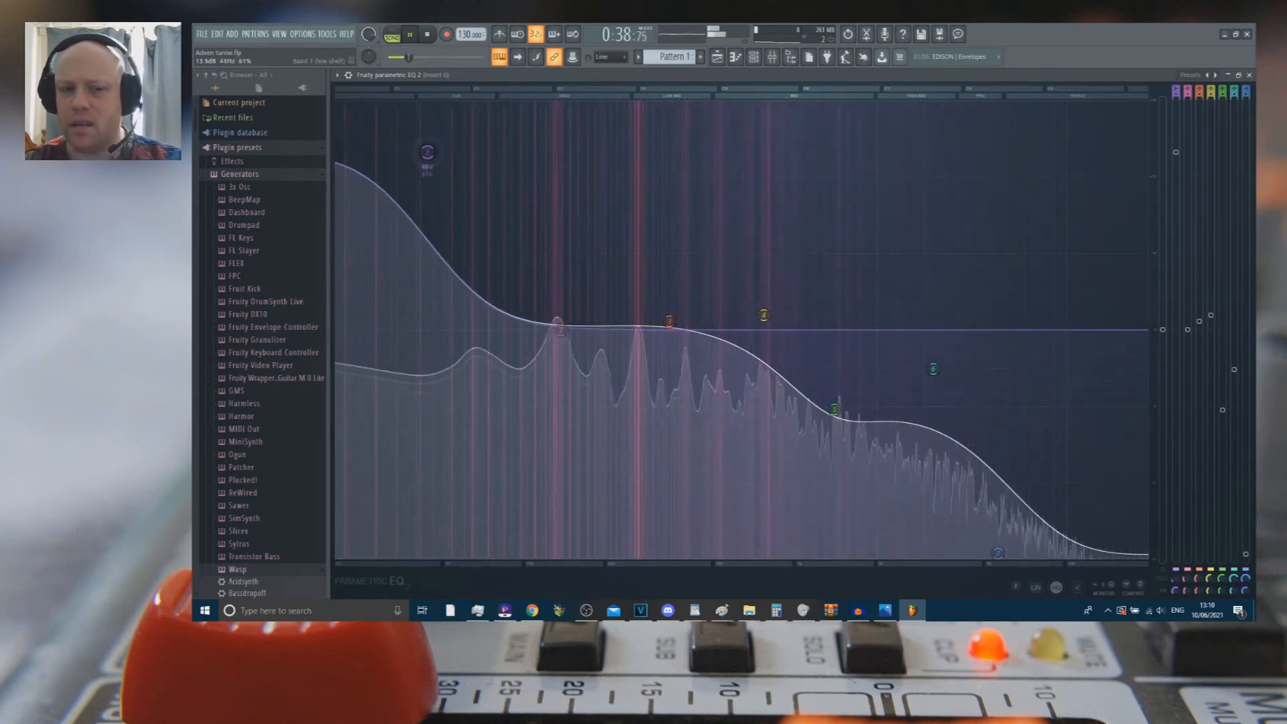
pyautogui.click(1249, 75)
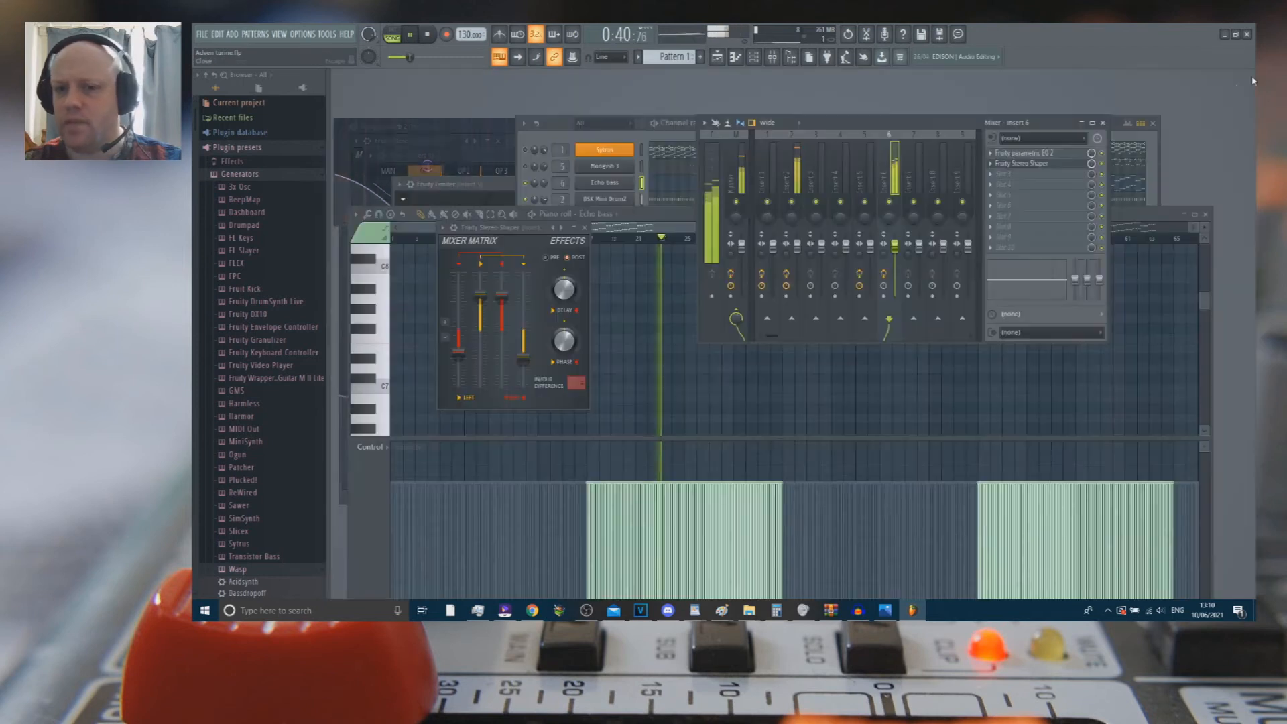
# Step: Add Fruity Compressor in slot 3 of the Insert 6 mixer track and set its gain to 9.0 dB
pyautogui.click(678, 124)
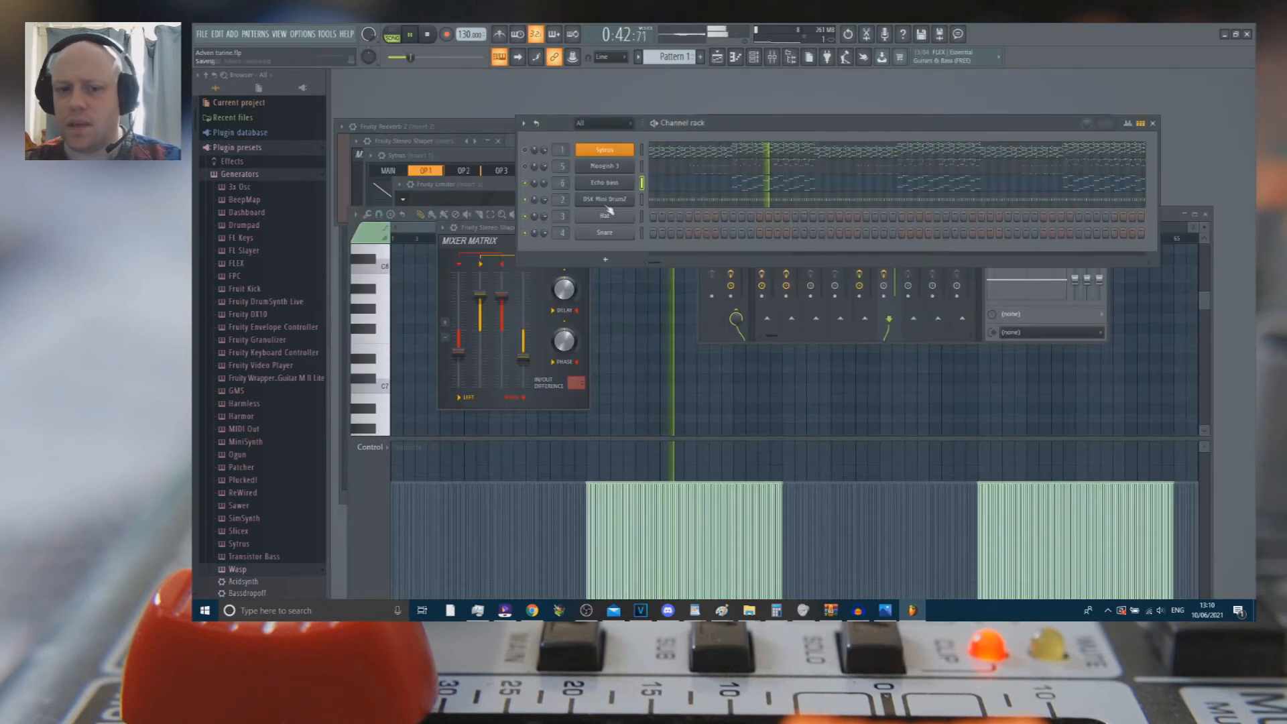
pyautogui.click(1108, 309)
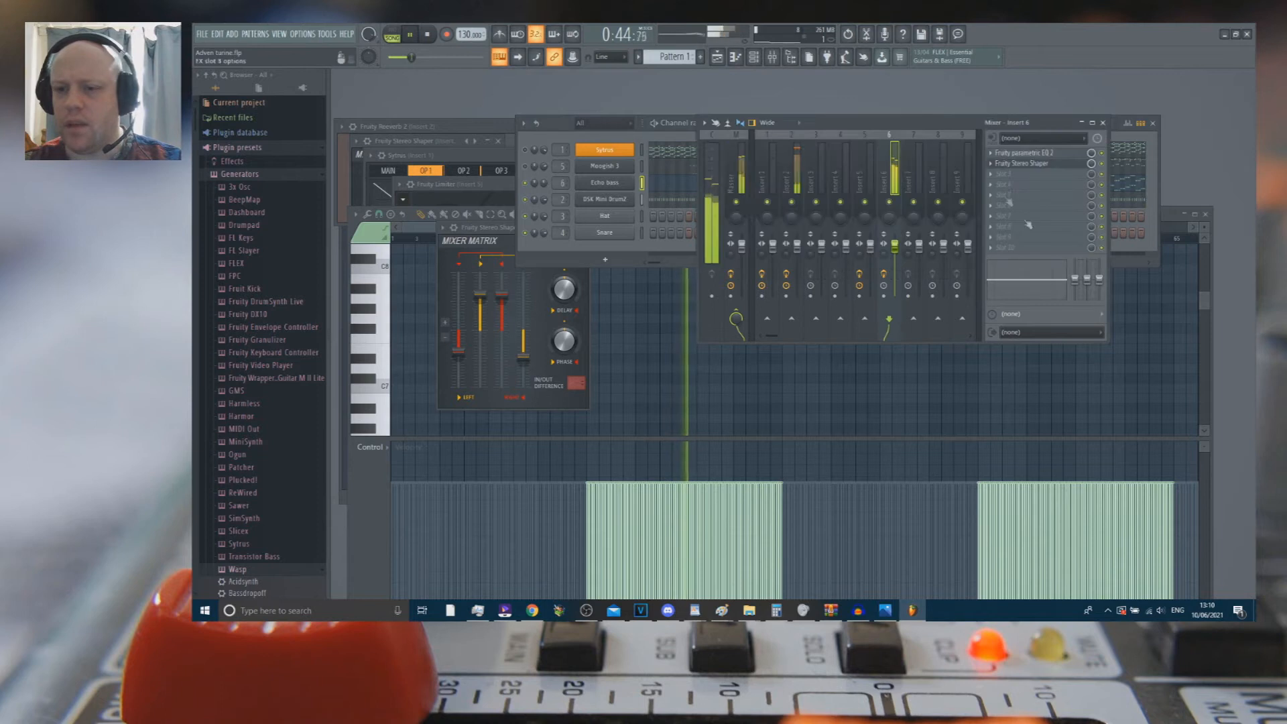
pyautogui.click(1002, 174)
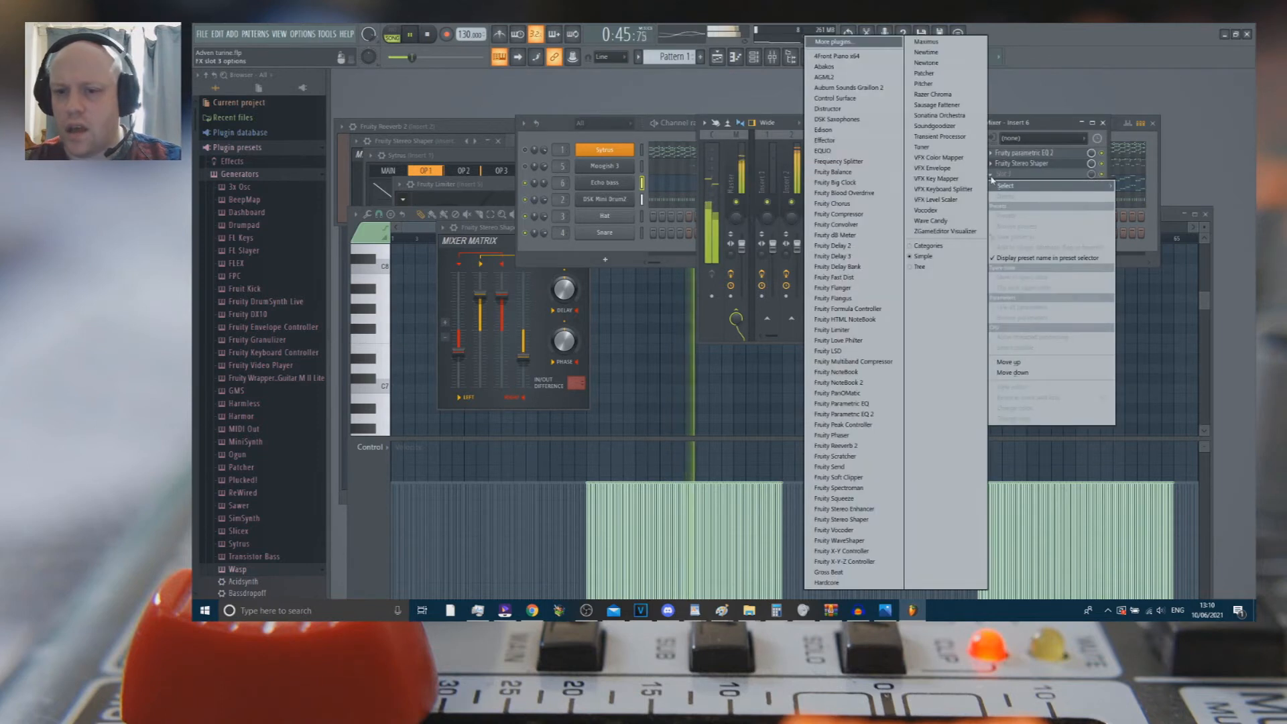
pyautogui.click(865, 214)
pyautogui.moveTo(538, 148); pyautogui.dragTo(538, 160)
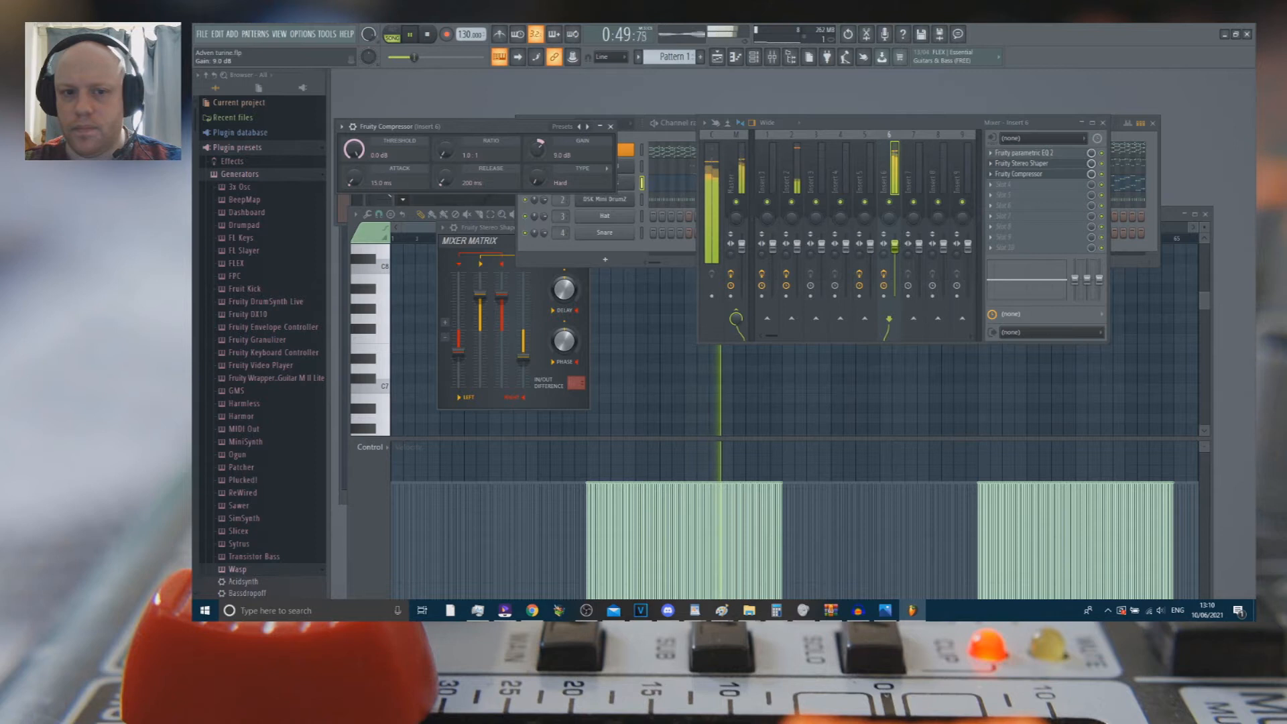
# Step: Add Fruity Reeverb 2 in slot 4 and Fruity Phaser in slot 5 of Insert 6, setting the phaser's maximum depth to about 0.363
pyautogui.click(991, 186)
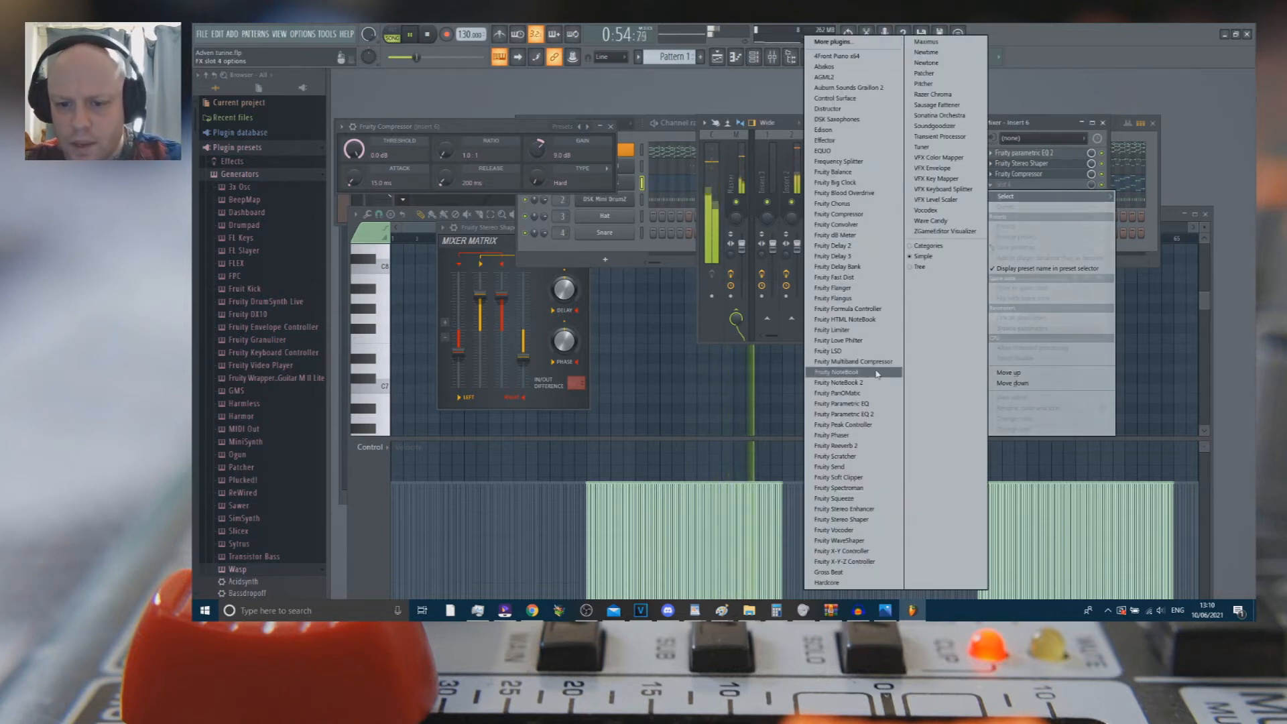
pyautogui.click(882, 446)
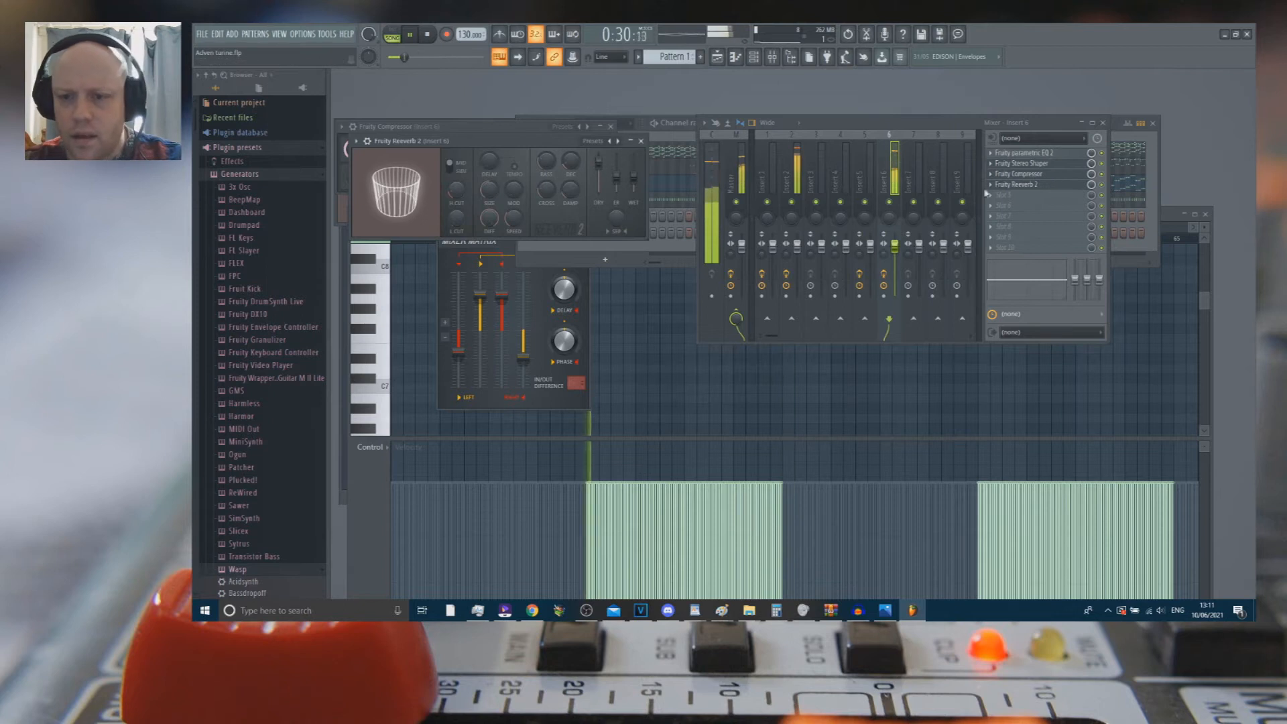
pyautogui.click(996, 195)
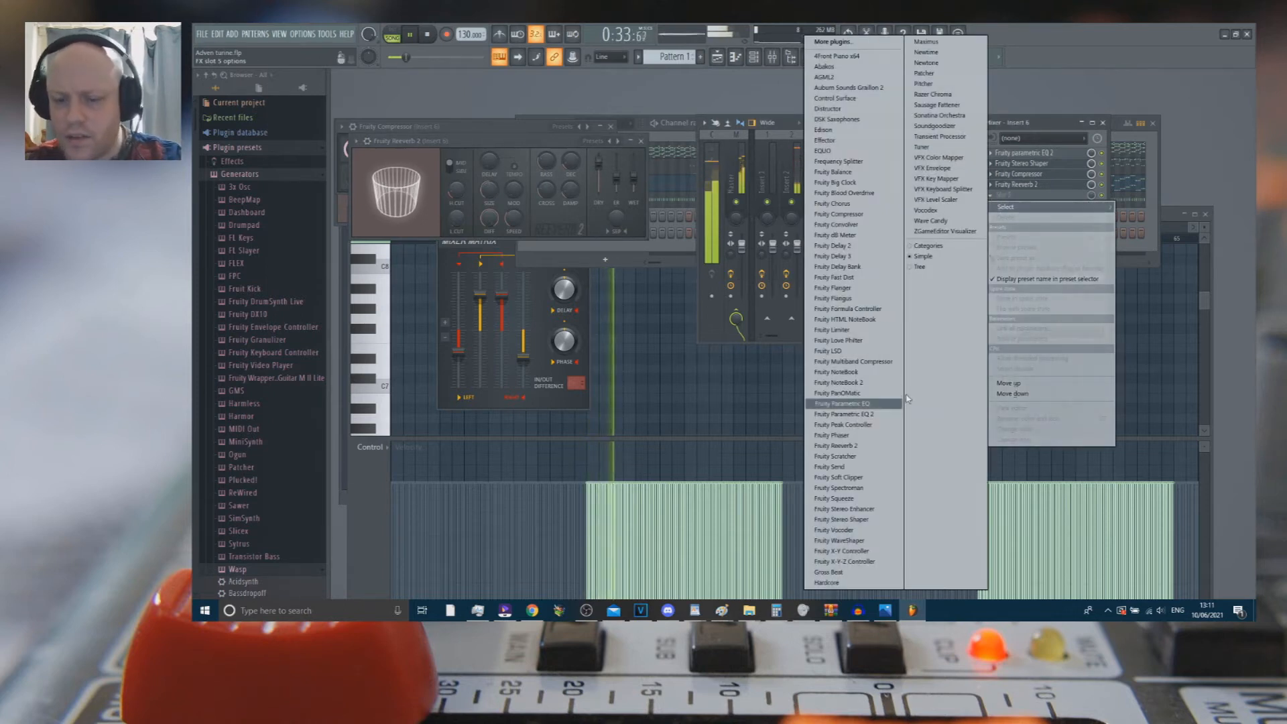
pyautogui.click(879, 435)
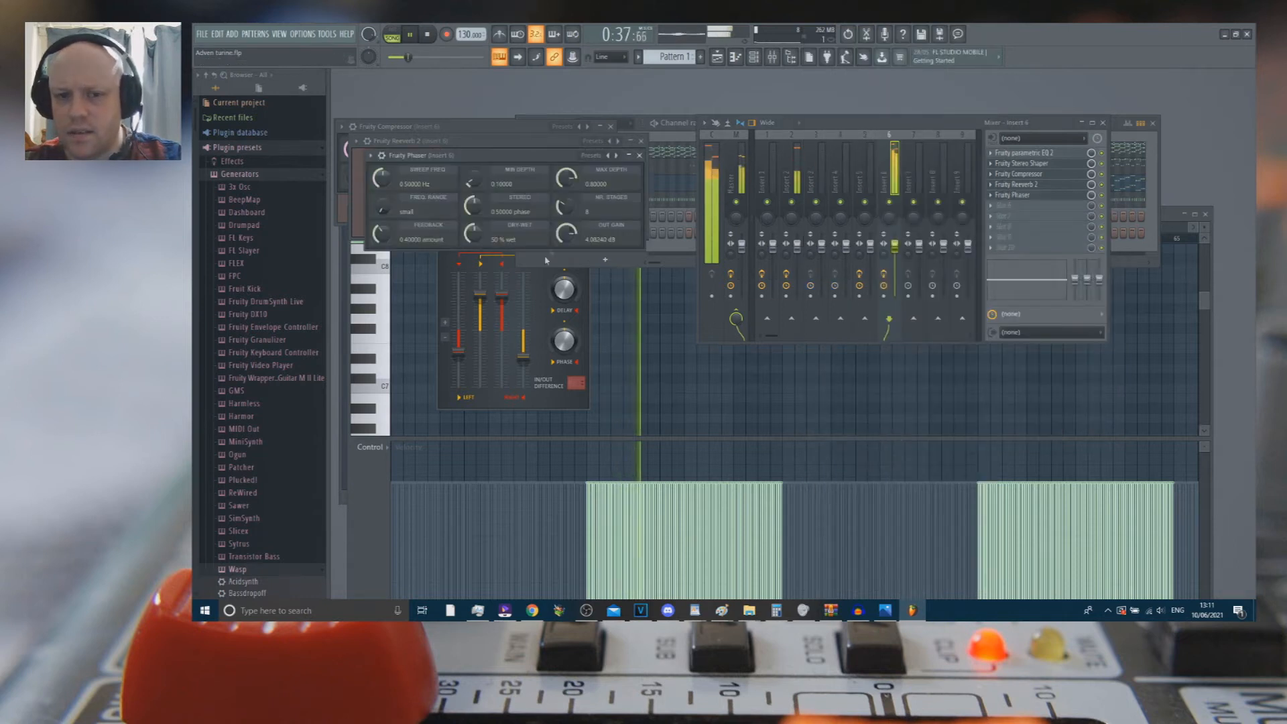
pyautogui.moveTo(575, 182); pyautogui.dragTo(576, 224)
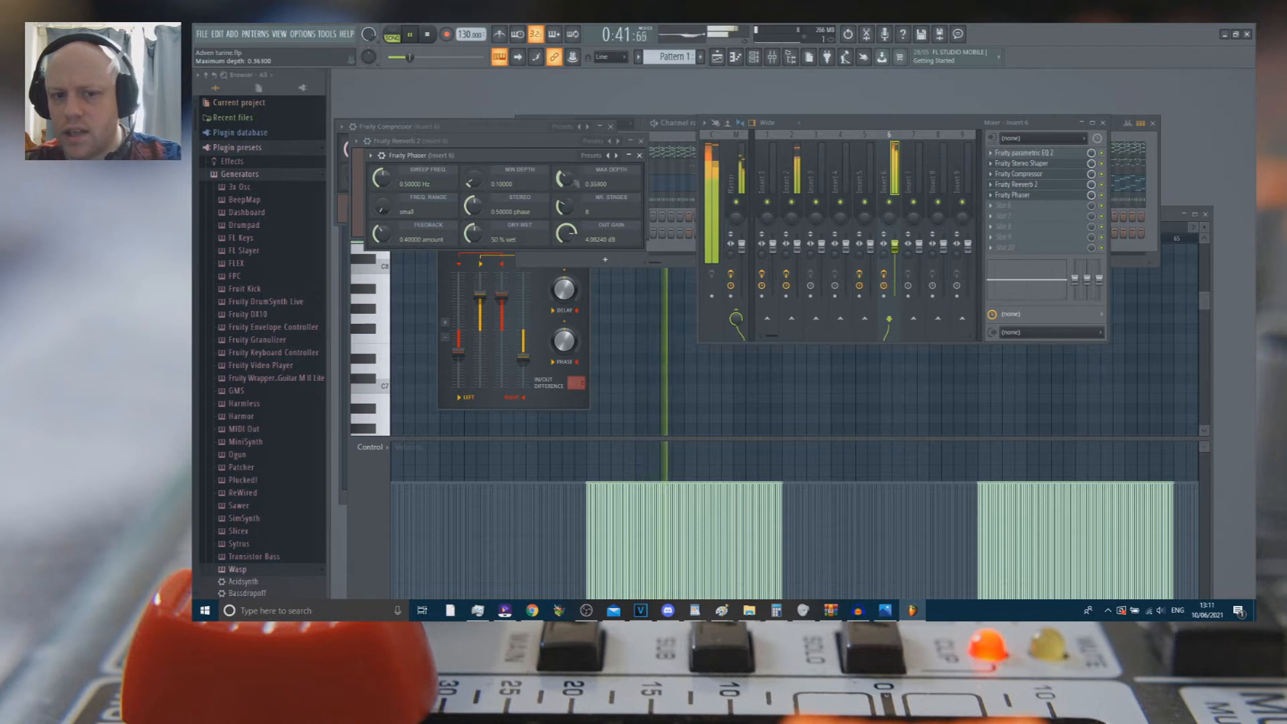
# Step: Add Fruity Limiter in slot 6 of the Insert 6 mixer track and close its window
pyautogui.click(991, 208)
pyautogui.click(832, 330)
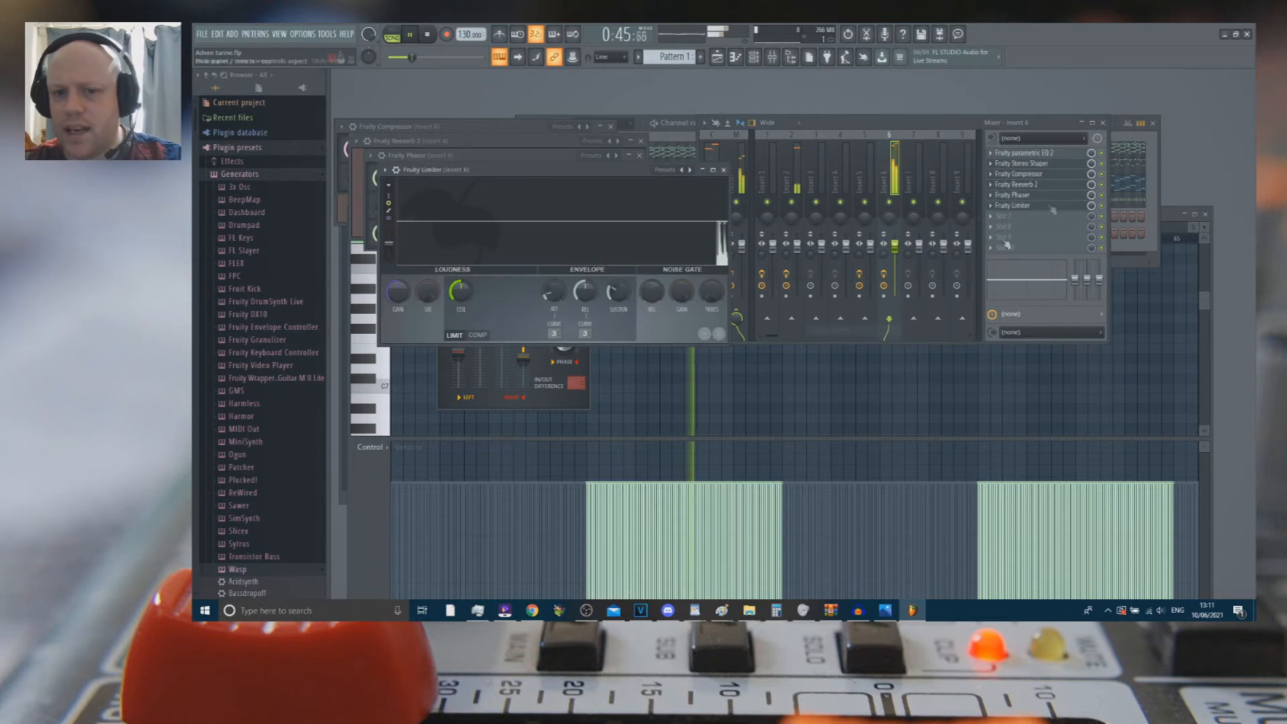
pyautogui.click(724, 169)
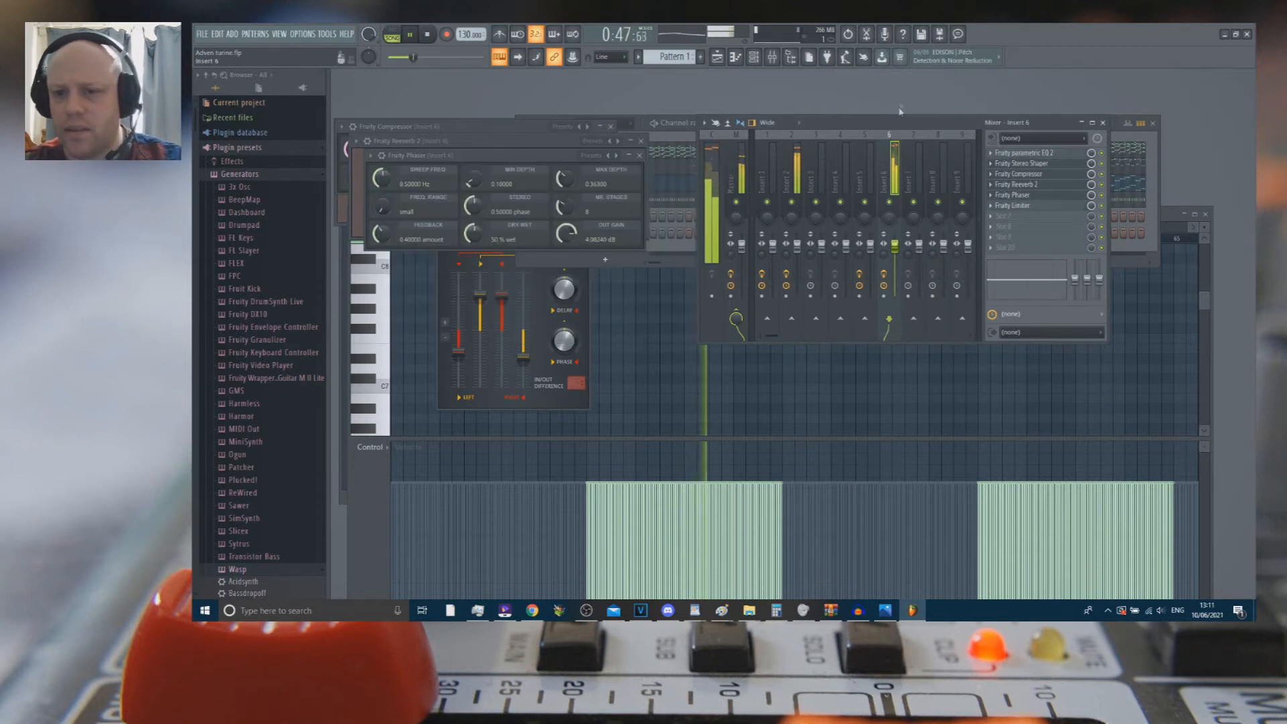
# Step: Show the channel rack and play the pattern to audition the current mix of all channels
pyautogui.press('F6')
pyautogui.press('space')
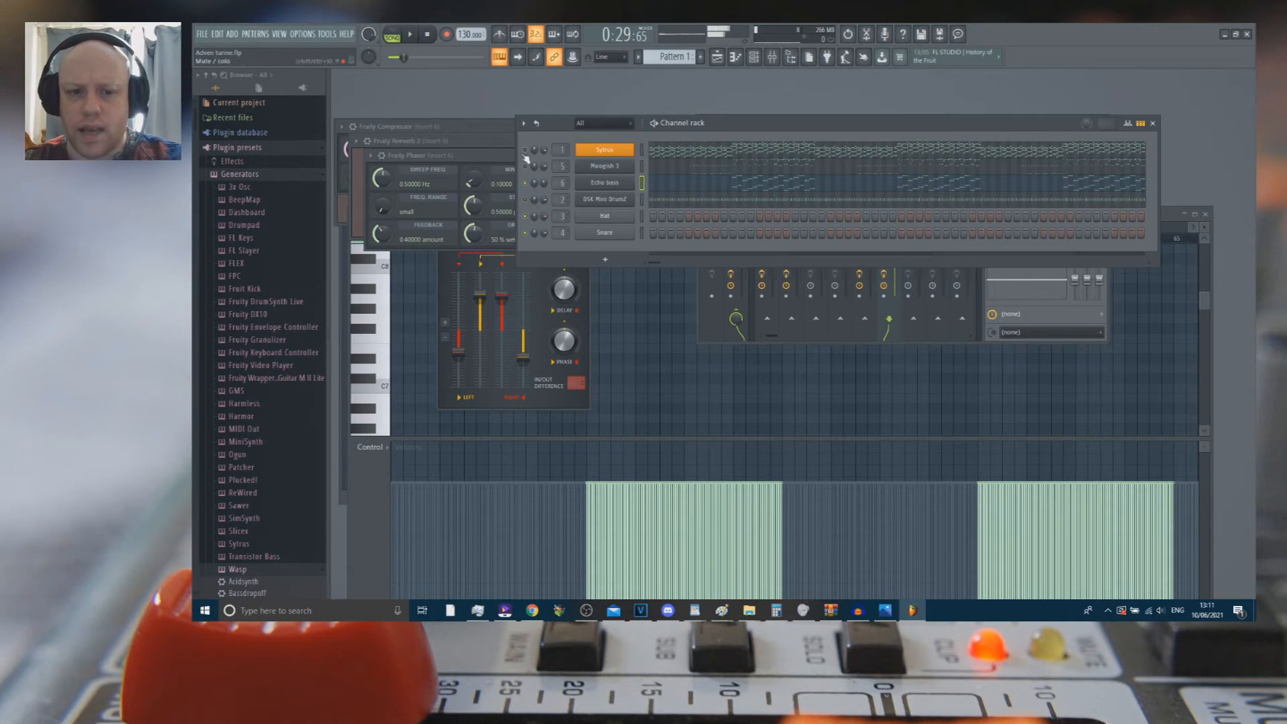
pyautogui.press('space')
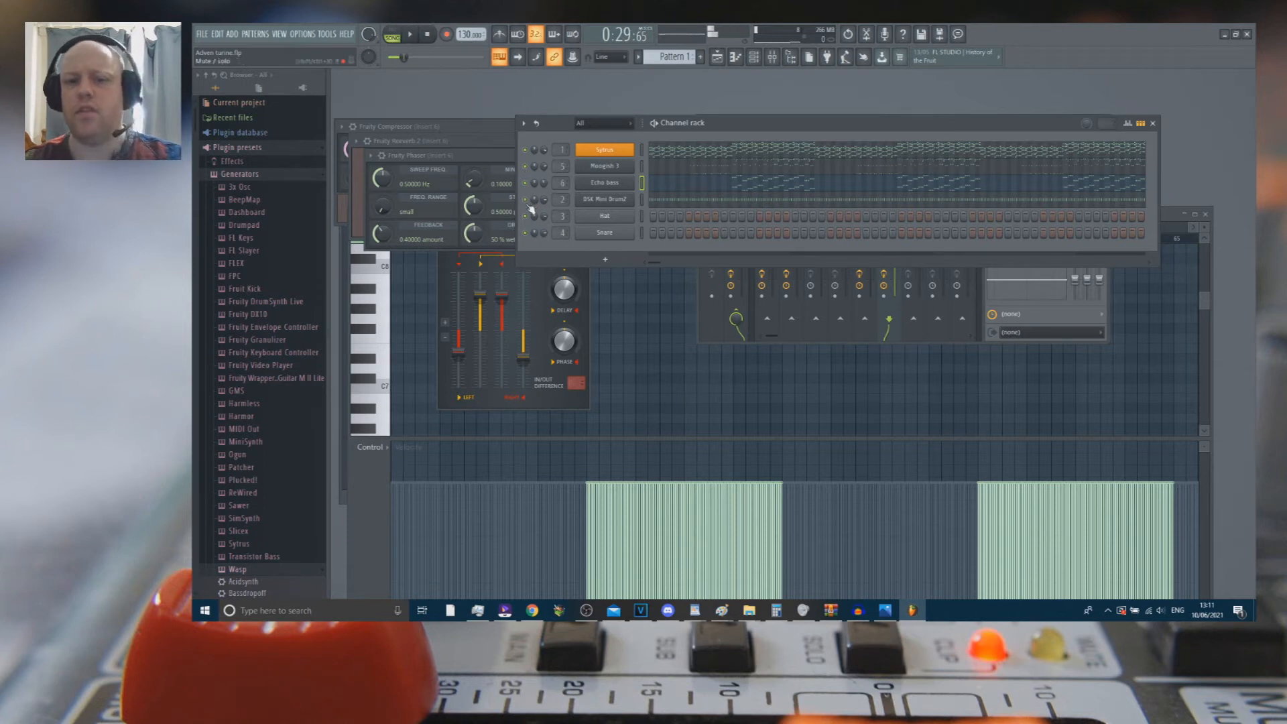
pyautogui.press('space')
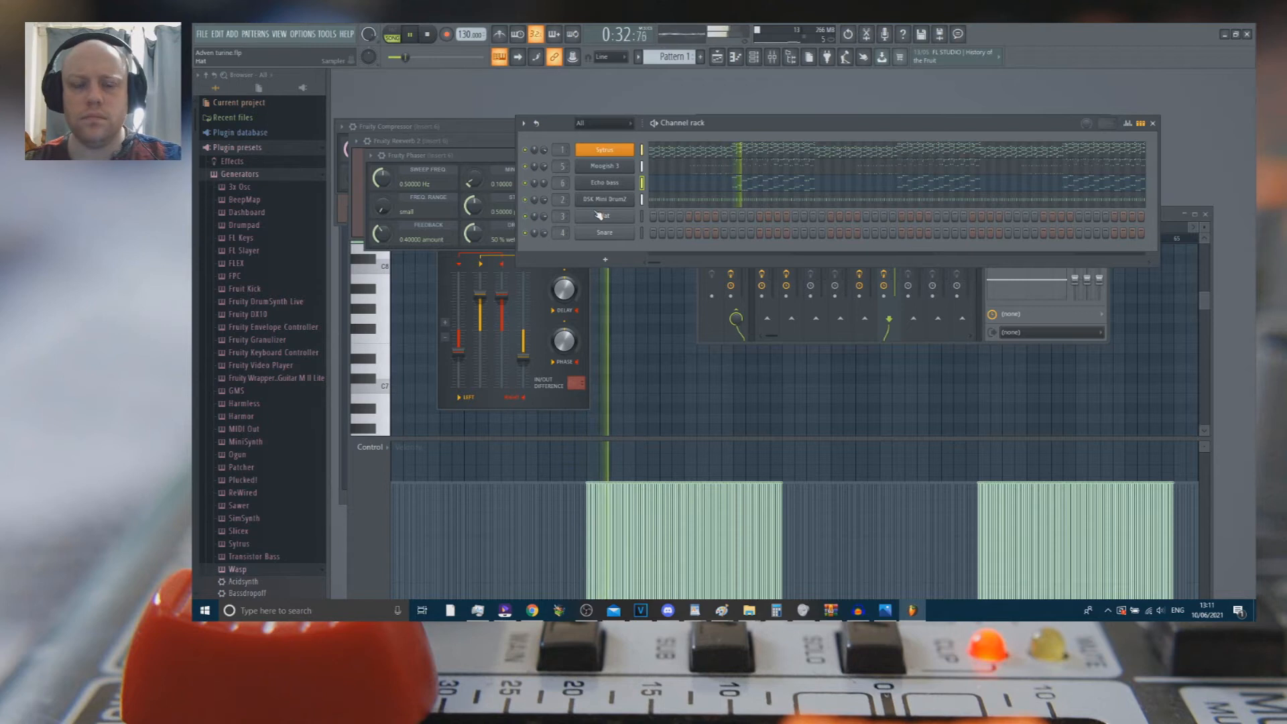
pyautogui.press('space')
# Step: Open the DSK Mini DrumZ channel and the Fruity Stereo Shaper on its Insert 2 track, listening to the pattern
pyautogui.click(609, 203)
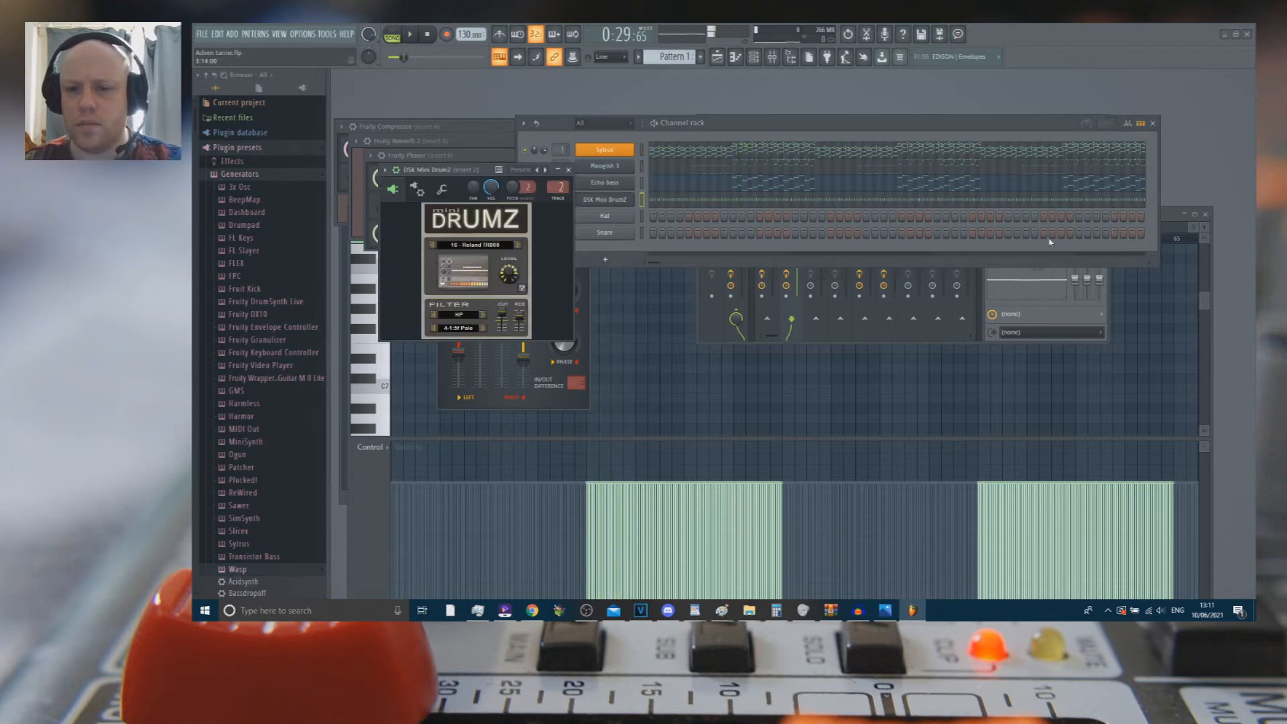
pyautogui.click(987, 310)
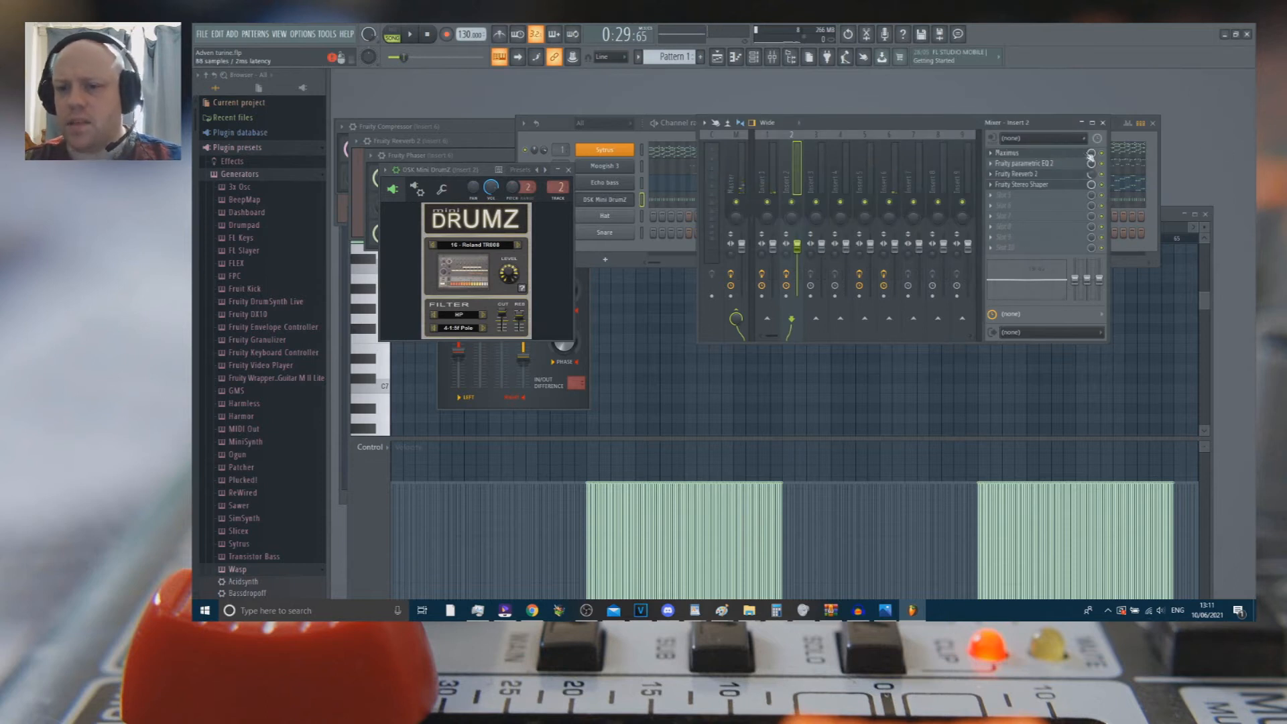
pyautogui.press('space')
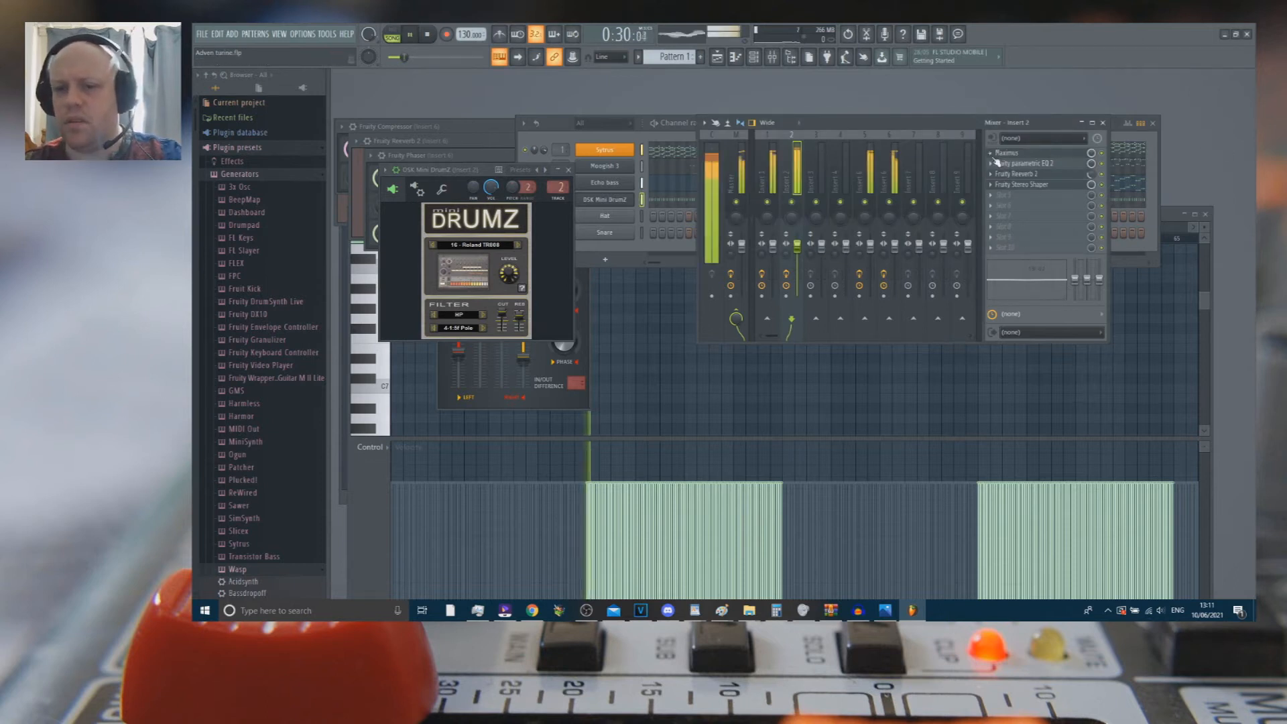
pyautogui.press('space')
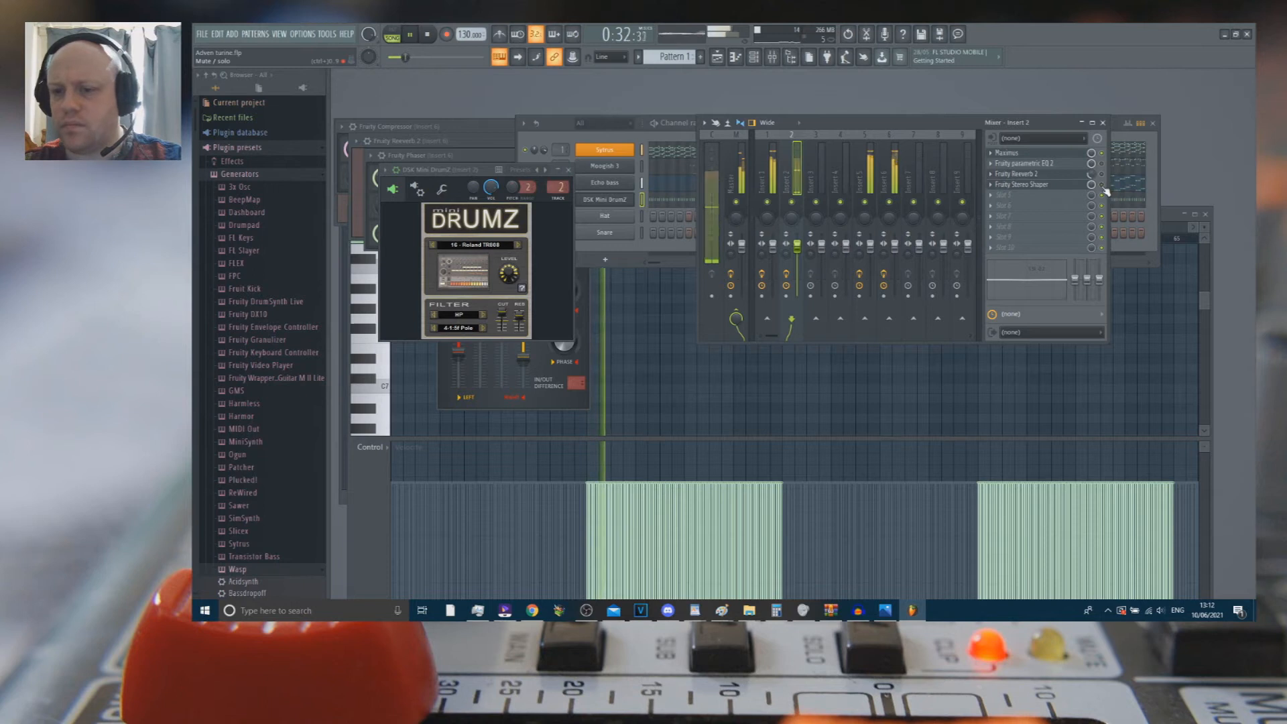
pyautogui.click(1050, 185)
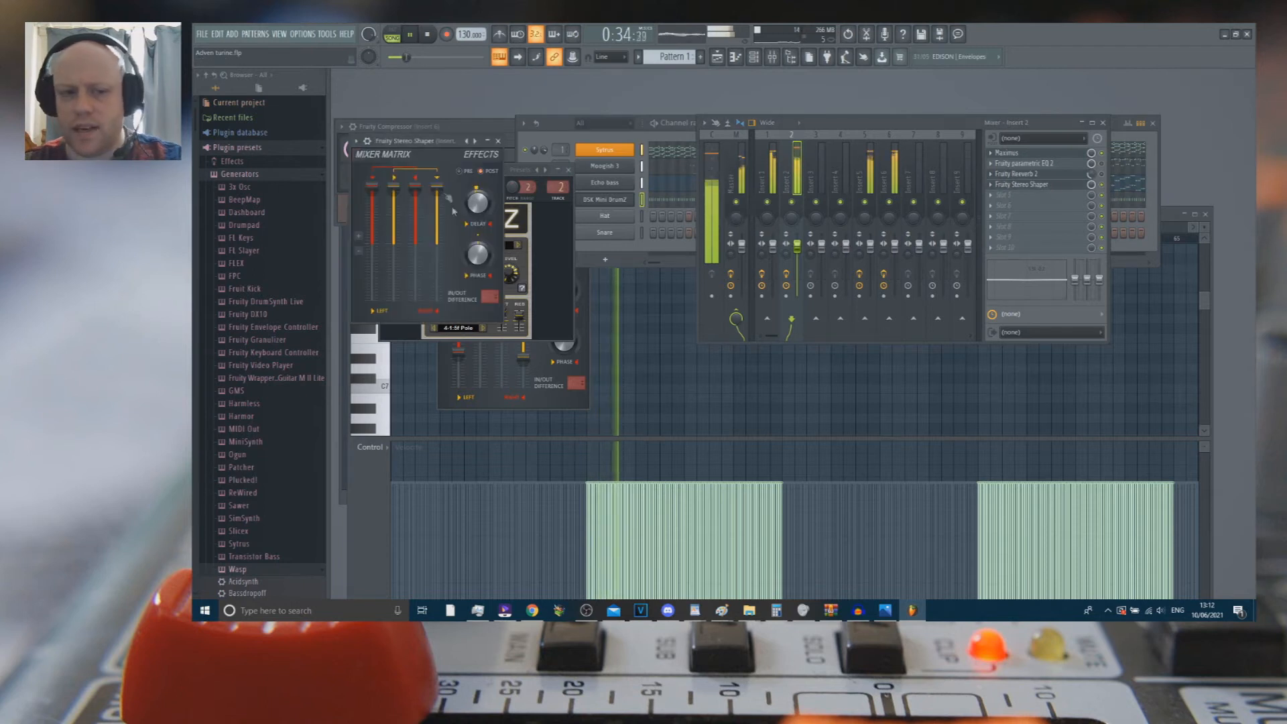
pyautogui.press('space')
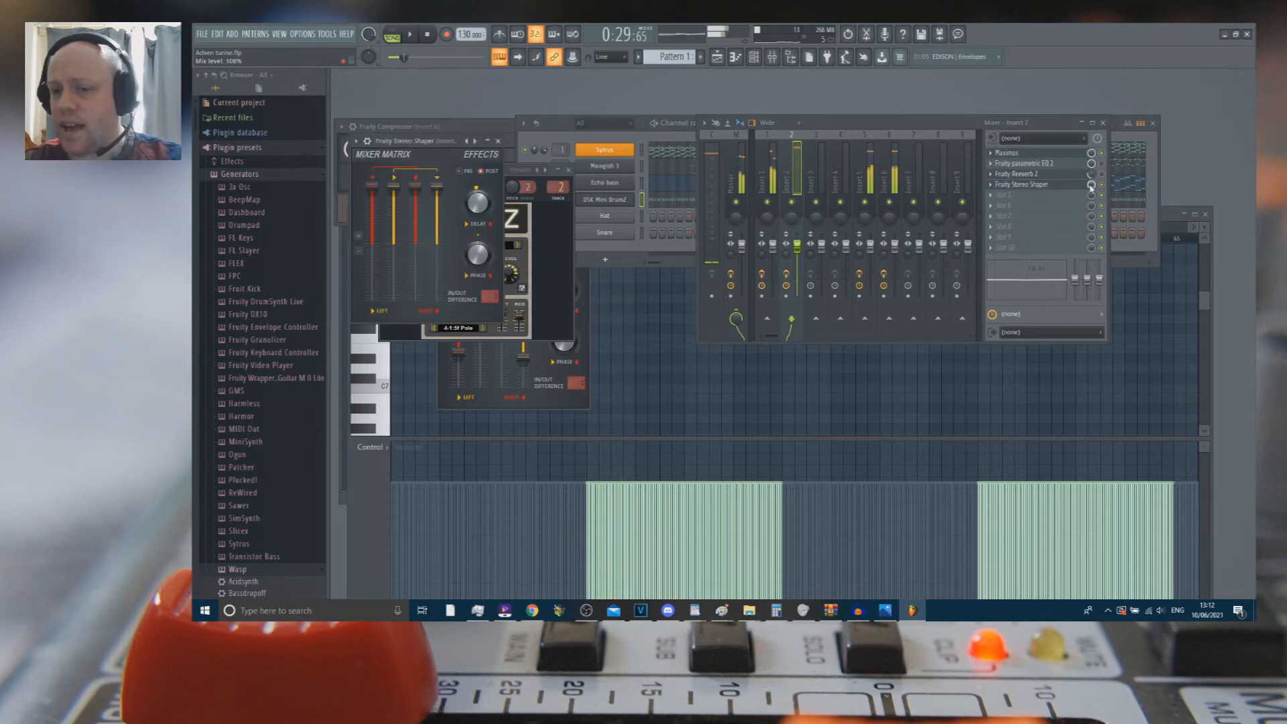
pyautogui.click(991, 185)
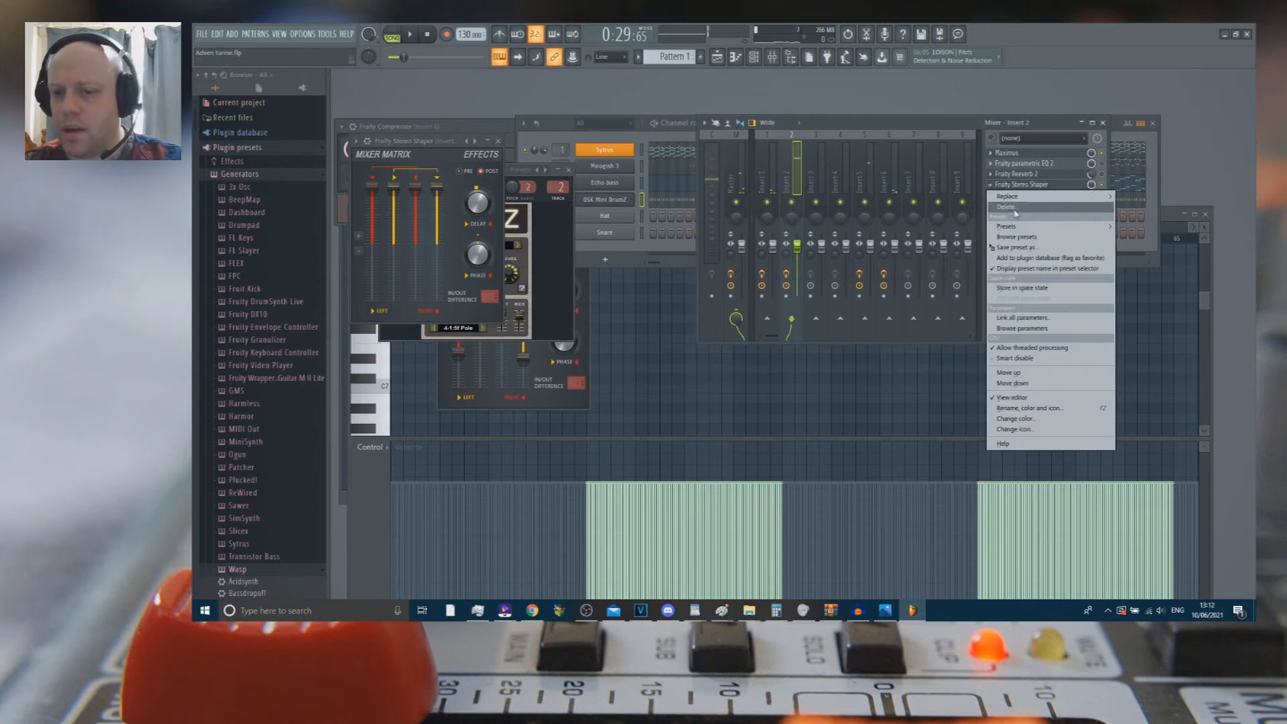
pyautogui.click(1005, 207)
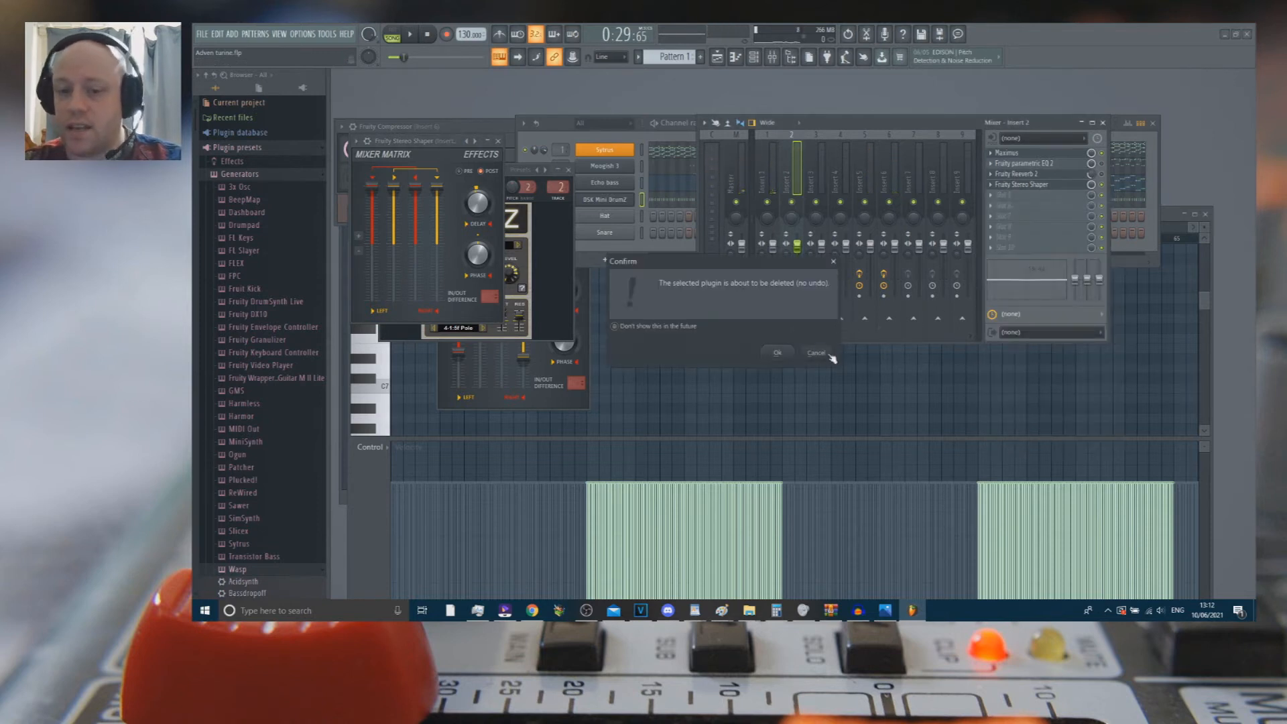
pyautogui.click(829, 355)
# Step: Route the DSK Mini DrumZ channel to mixer track Insert 7 and mute the synth and bass channels during playback
pyautogui.click(585, 135)
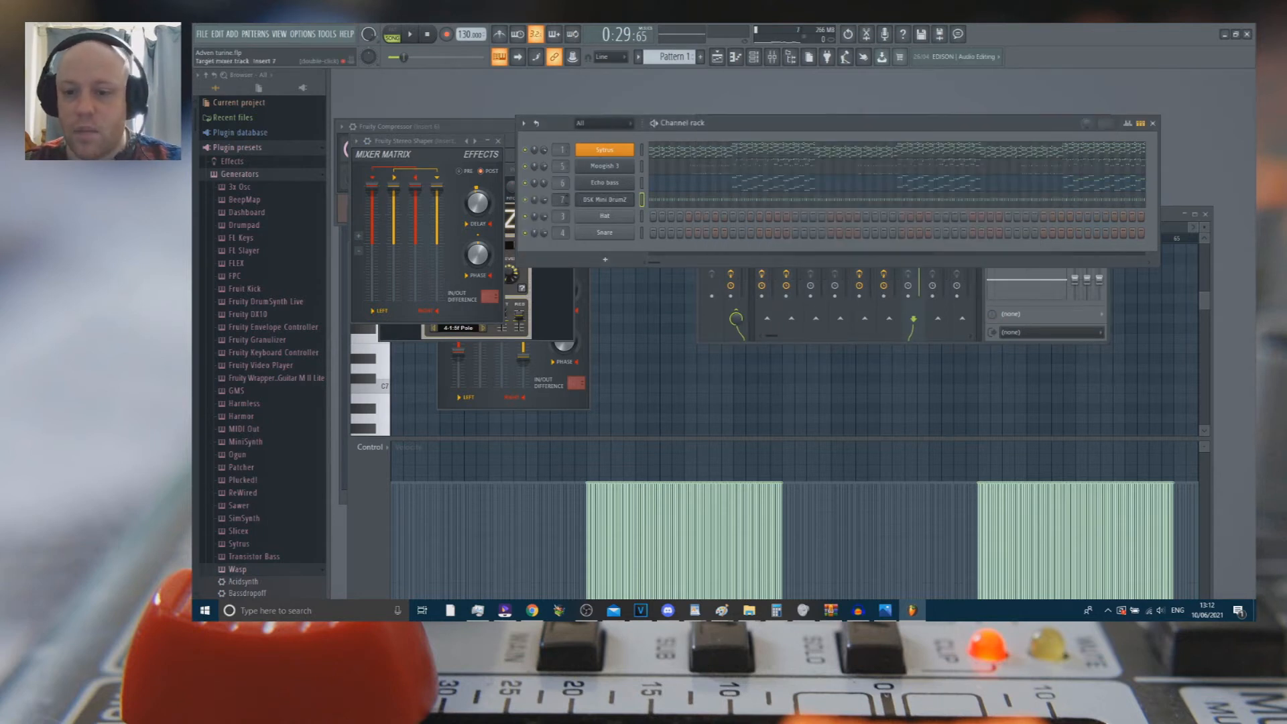
pyautogui.click(1108, 307)
pyautogui.press('space')
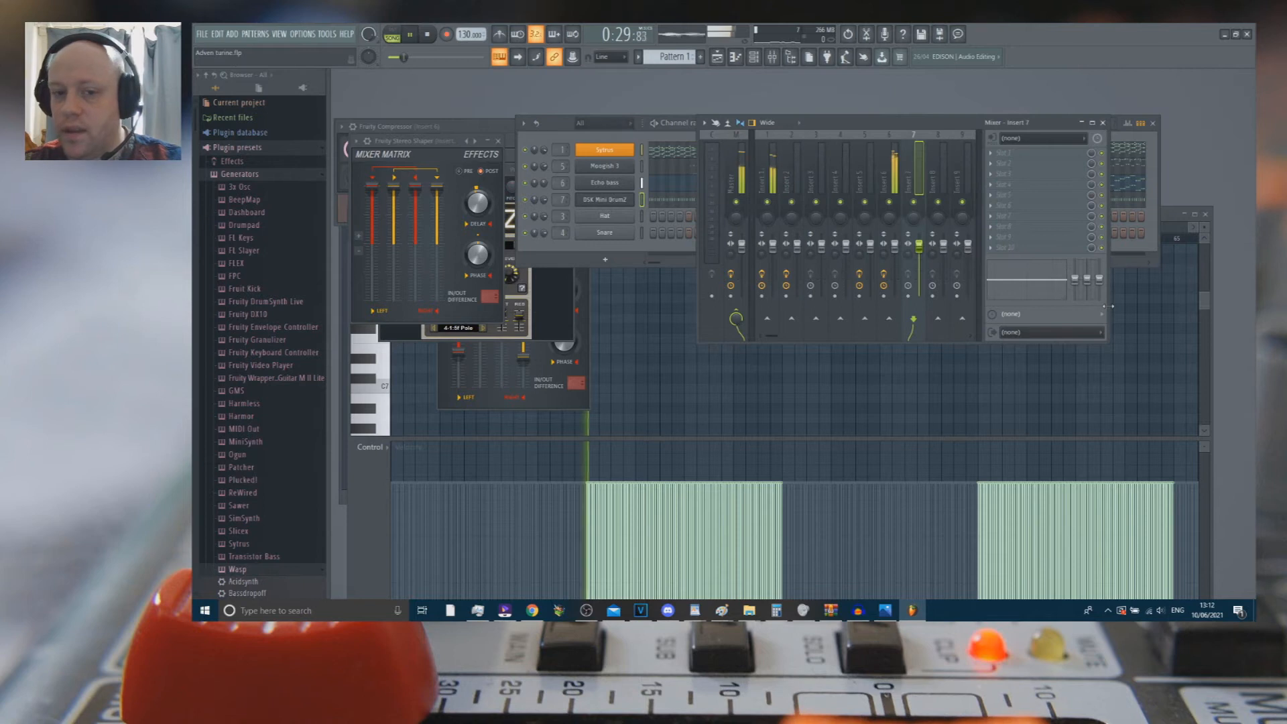
pyautogui.click(525, 183)
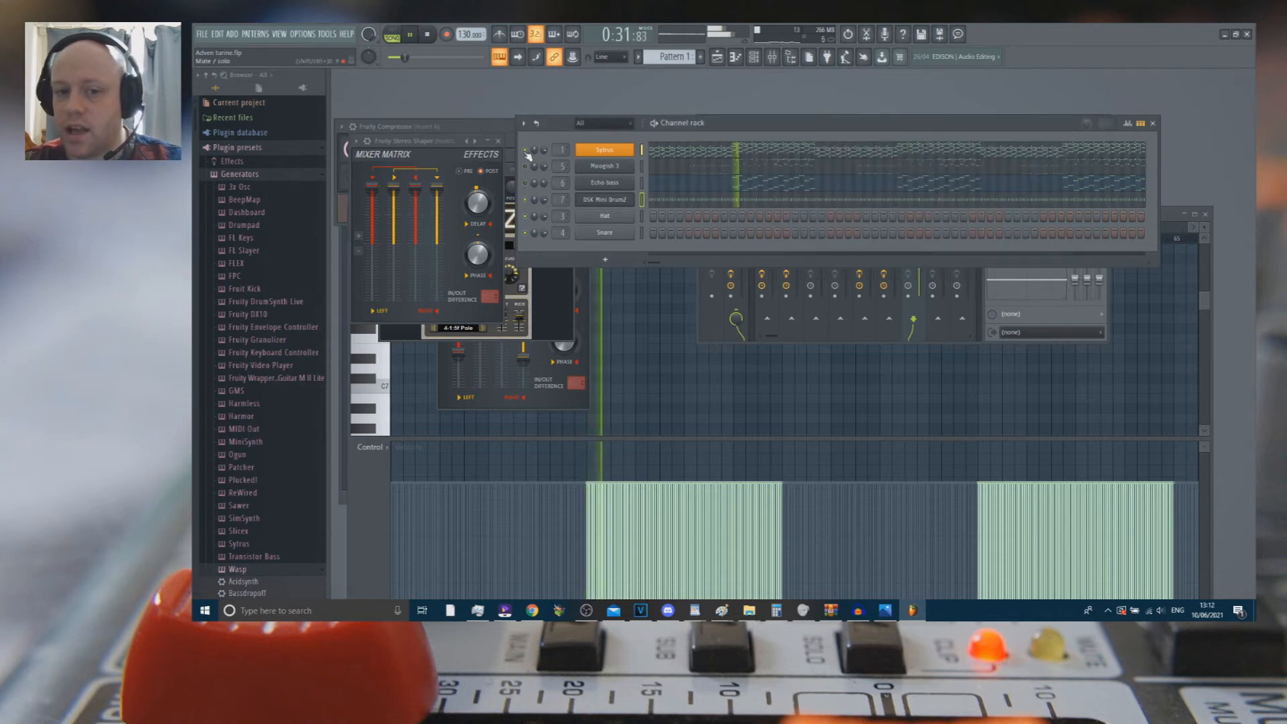
pyautogui.click(605, 215)
# Step: On Insert 7, add Fruity Compressor in slot 1 with a gain of 27.0 dB and Fruity Limiter in slot 9
pyautogui.click(1108, 307)
pyautogui.click(989, 154)
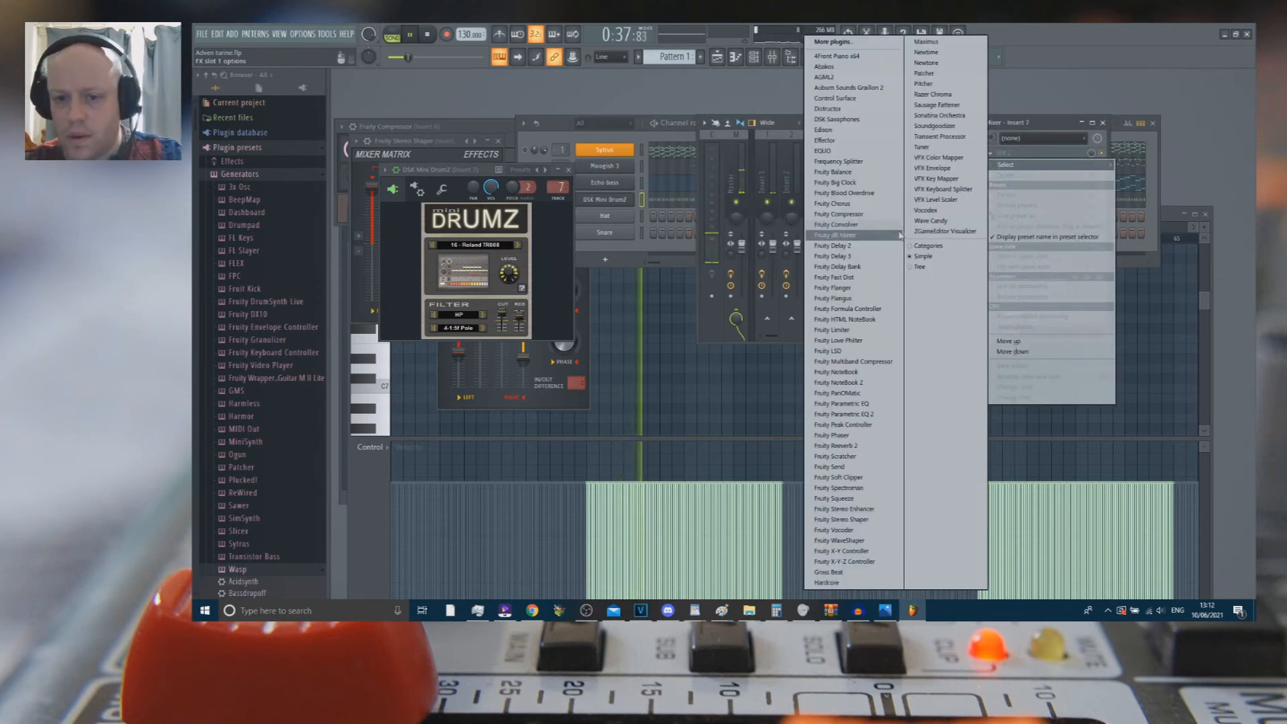
pyautogui.click(838, 214)
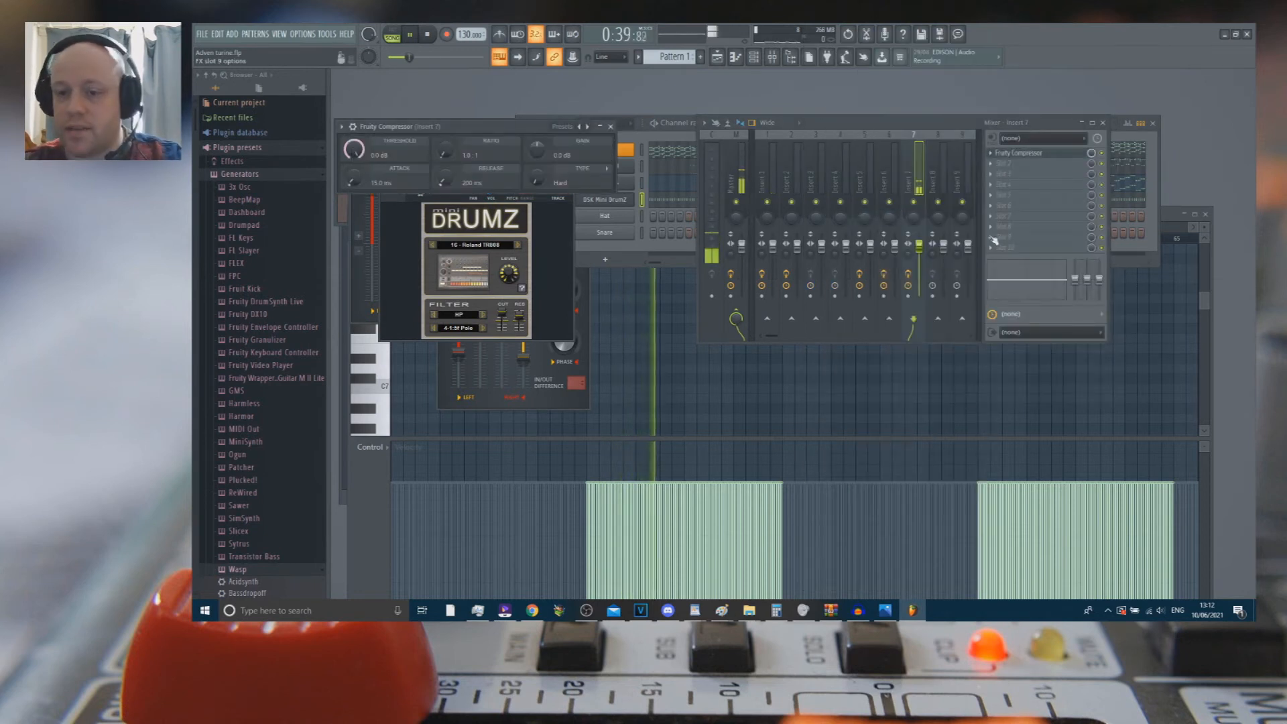
pyautogui.click(991, 238)
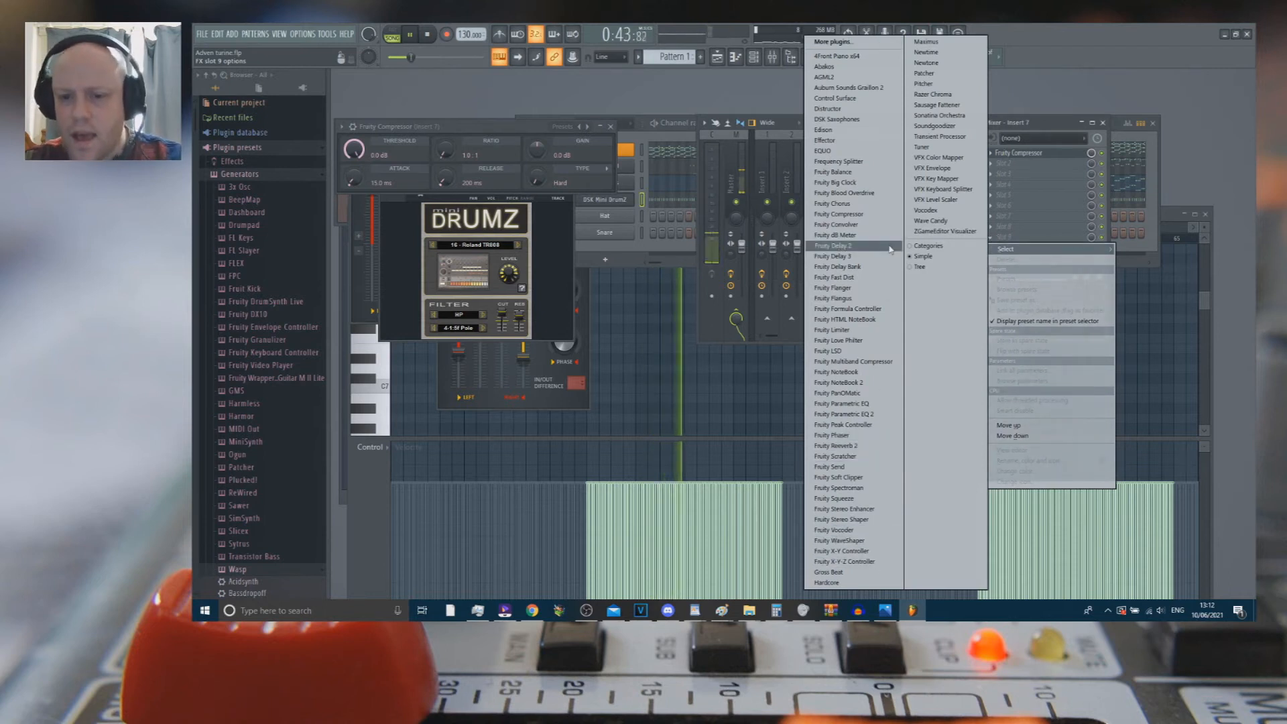
pyautogui.click(880, 329)
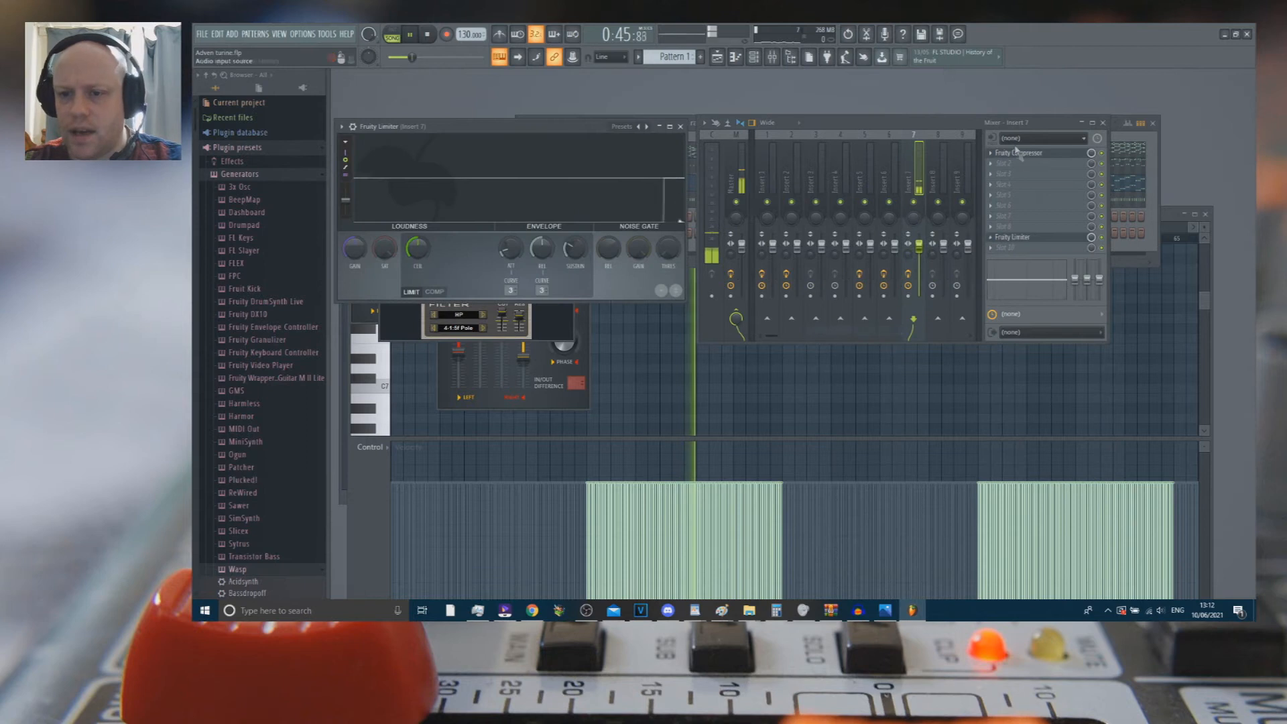
pyautogui.moveTo(538, 149); pyautogui.dragTo(538, 121)
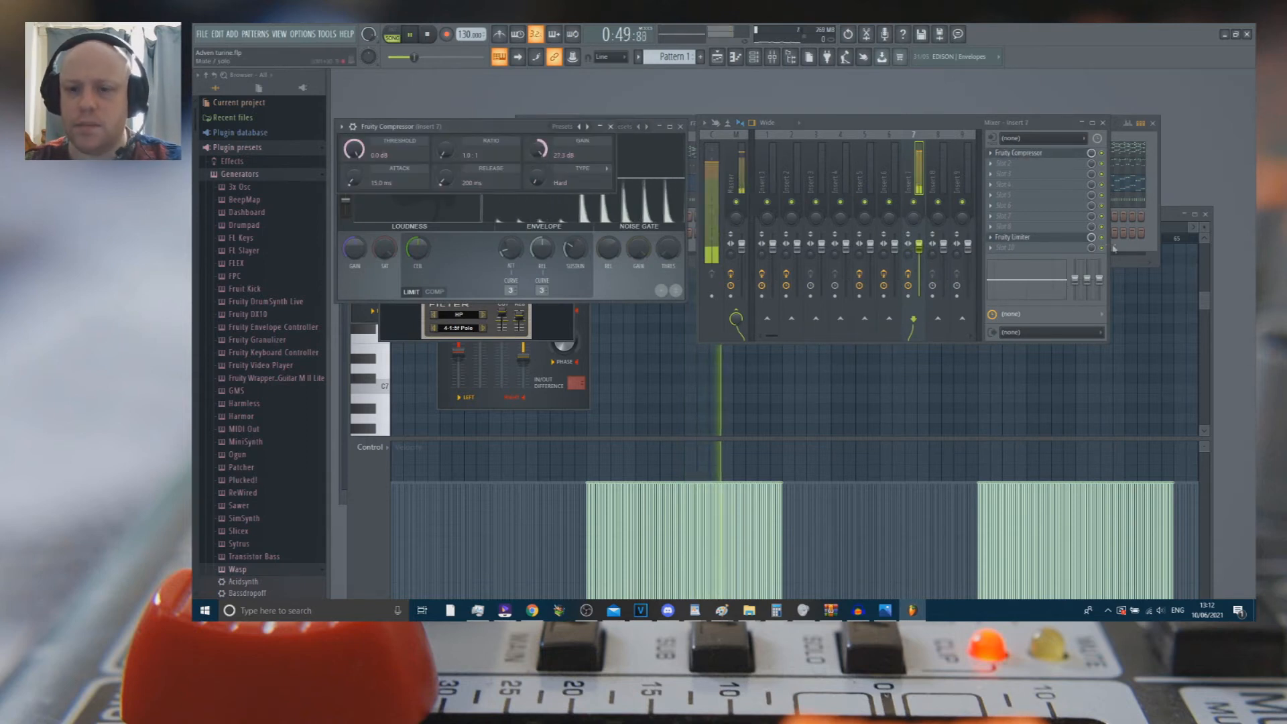
# Step: Add Fruity Reeverb 2 in slot 2 of Insert 7, adjust its wet level and close its window
pyautogui.click(991, 164)
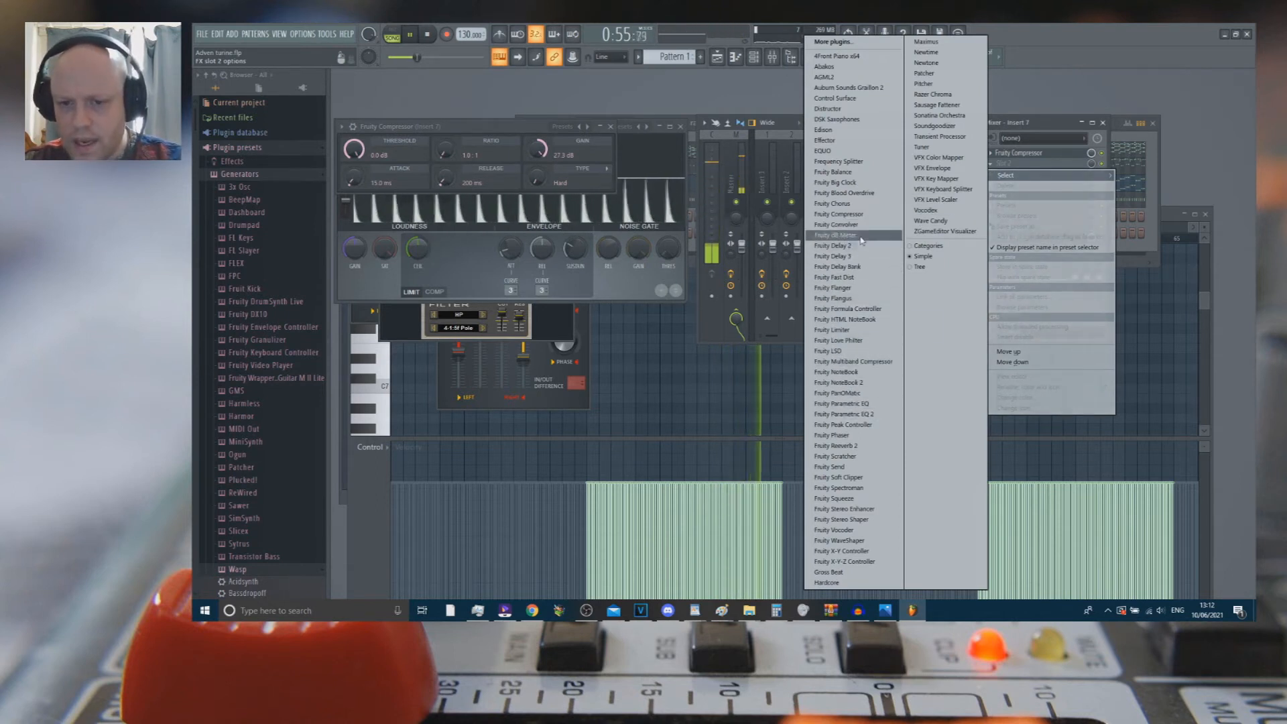
pyautogui.click(865, 445)
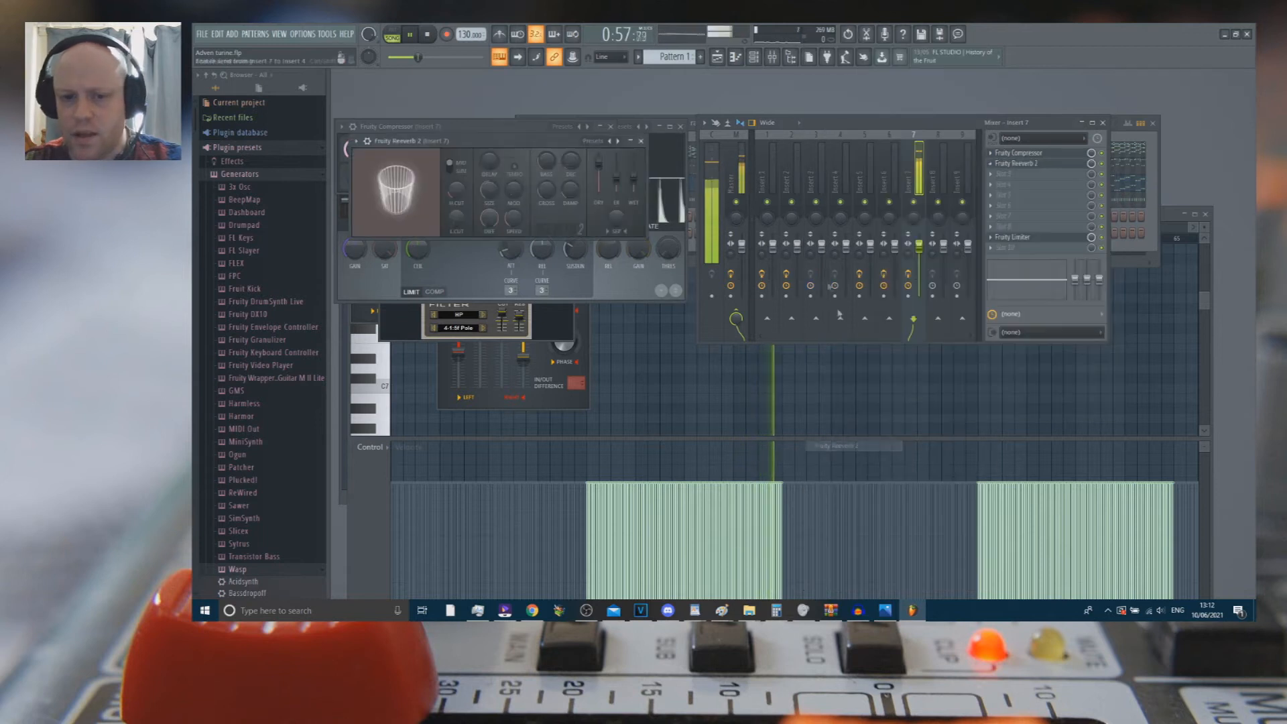
pyautogui.moveTo(634, 176); pyautogui.dragTo(634, 188)
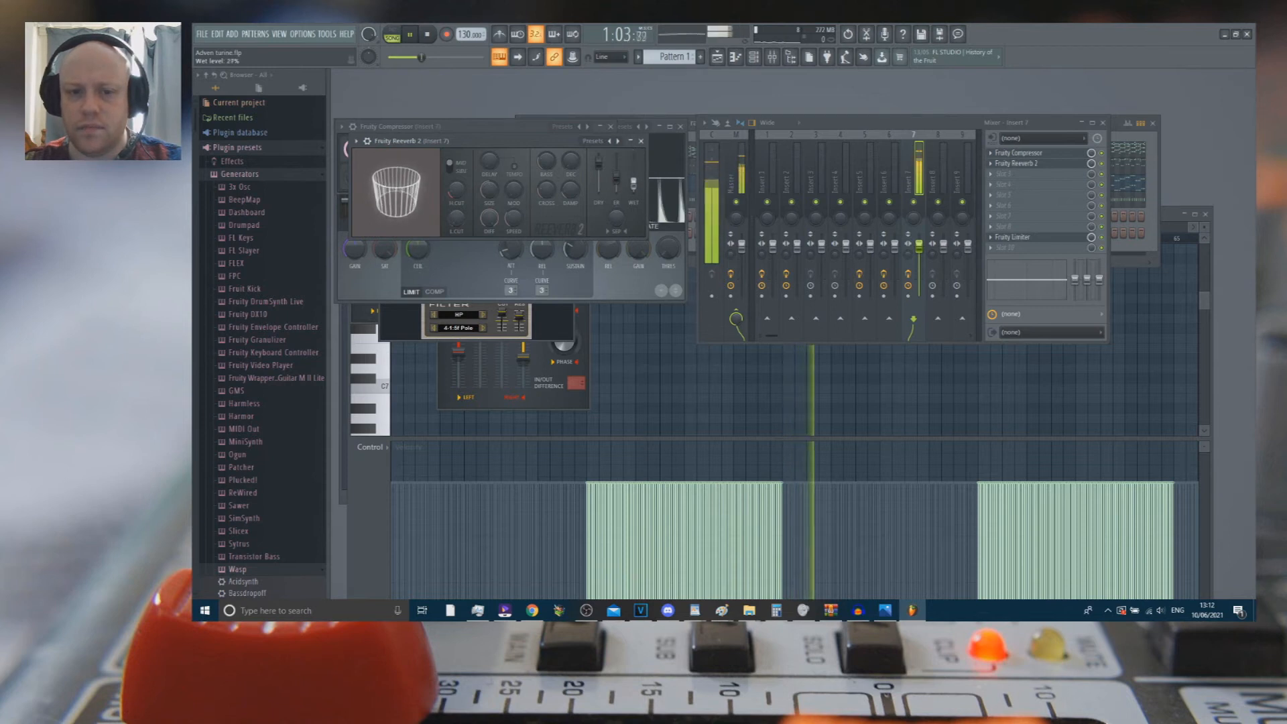
pyautogui.click(641, 141)
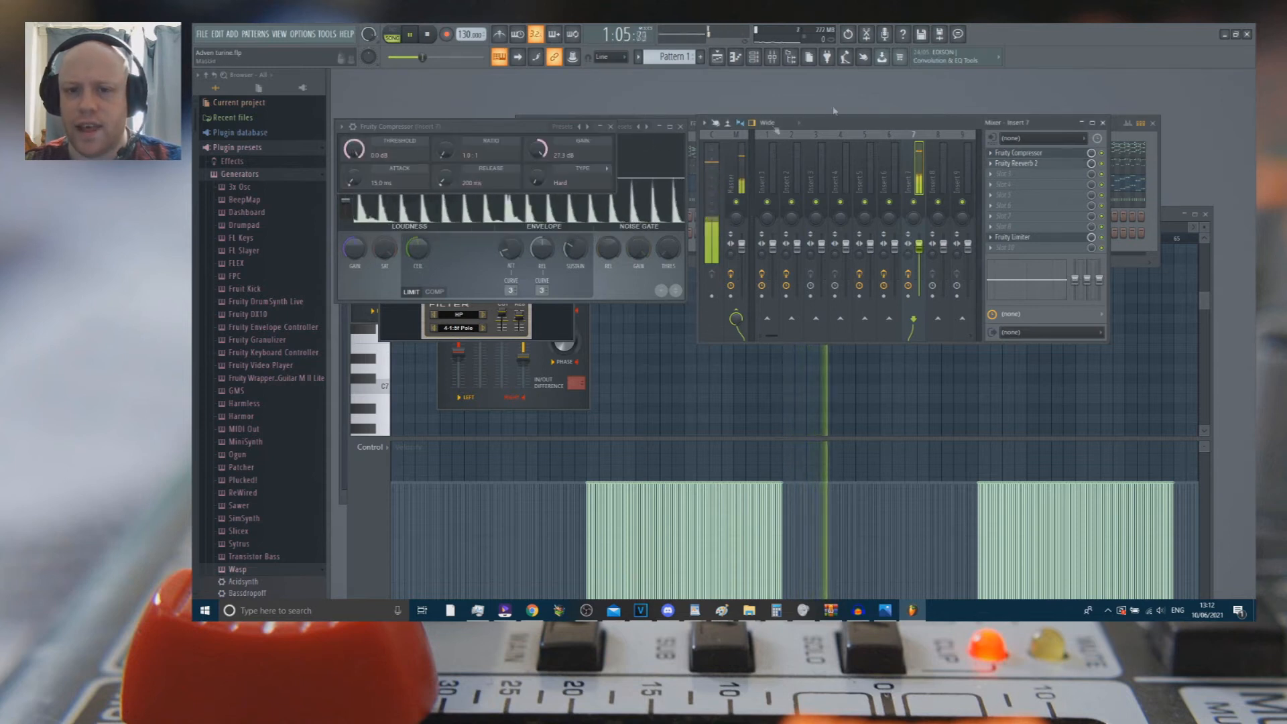
# Step: Unmute the synth and bass channels in the channel rack and save the project
pyautogui.press('F6')
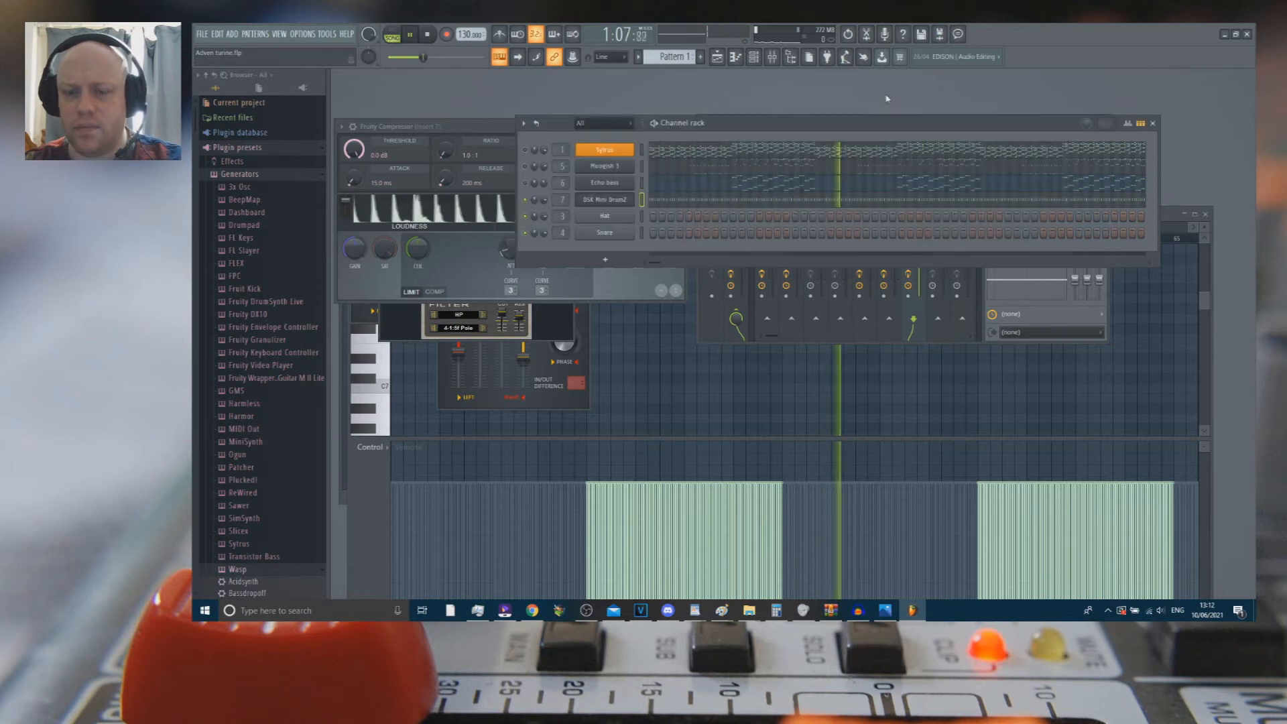
pyautogui.click(525, 166)
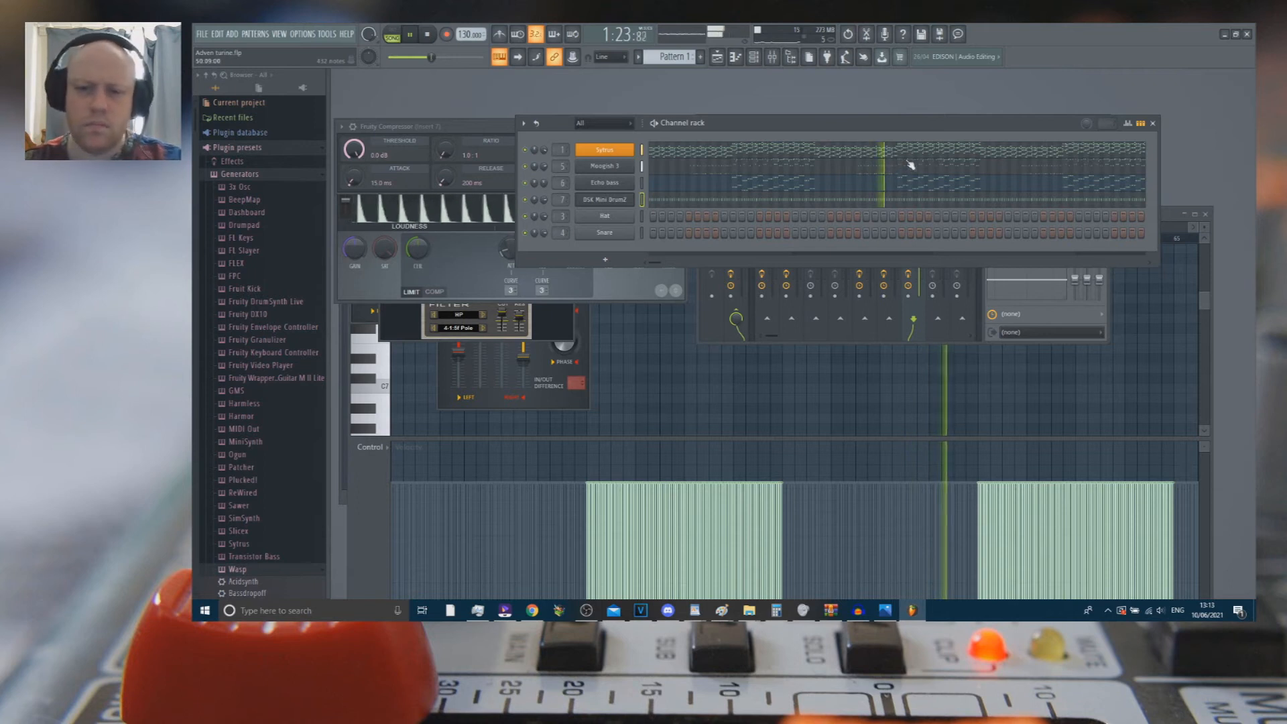
pyautogui.hotkey('ctrl', 's')
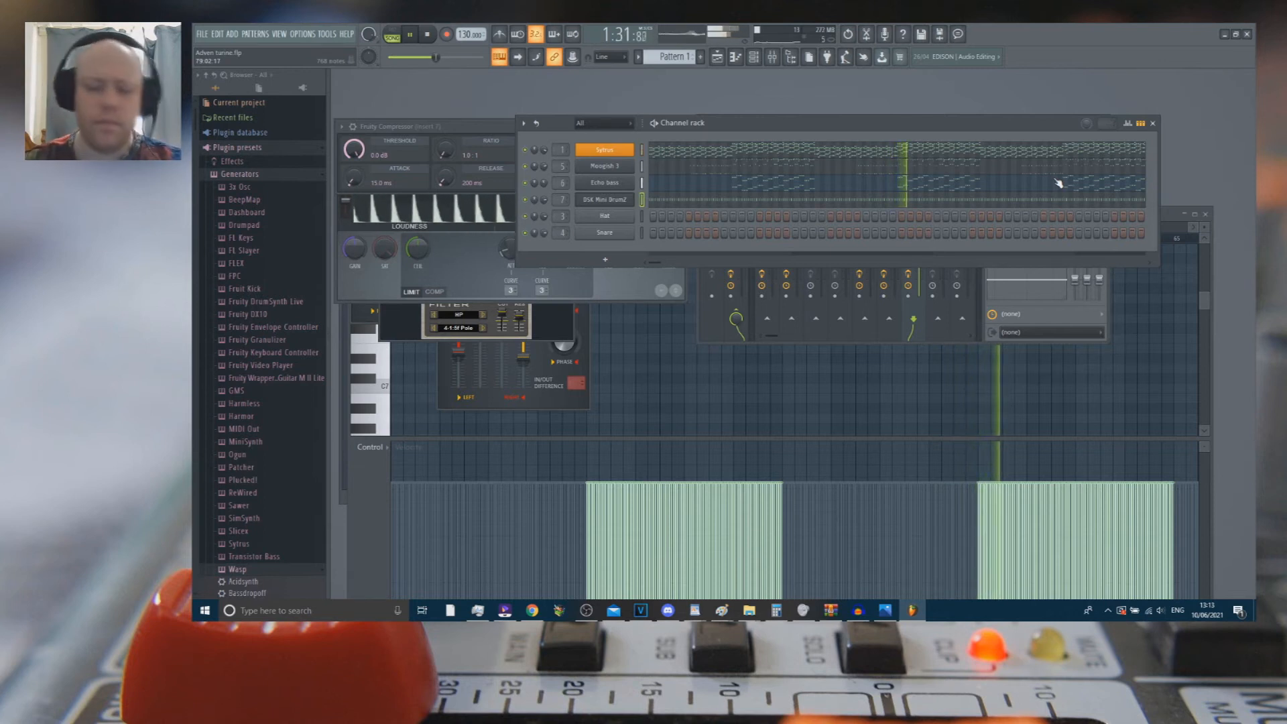
pyautogui.hotkey('ctrl', 's')
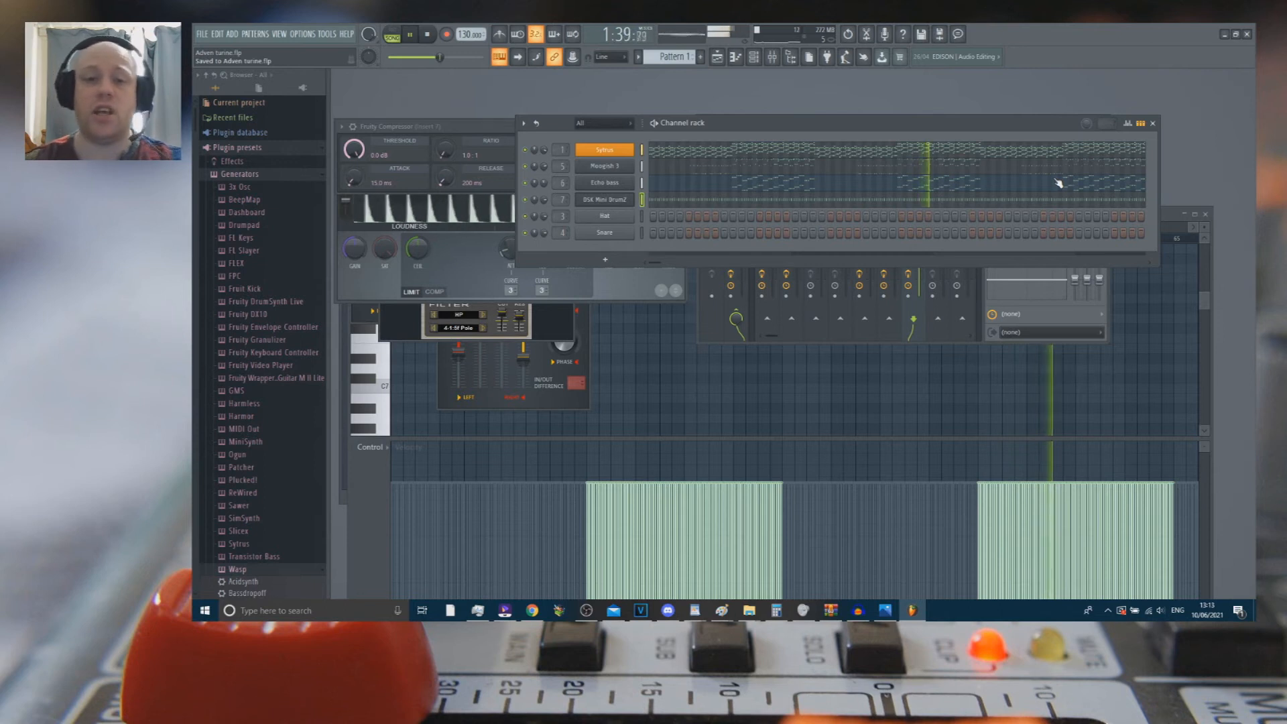
pyautogui.click(773, 56)
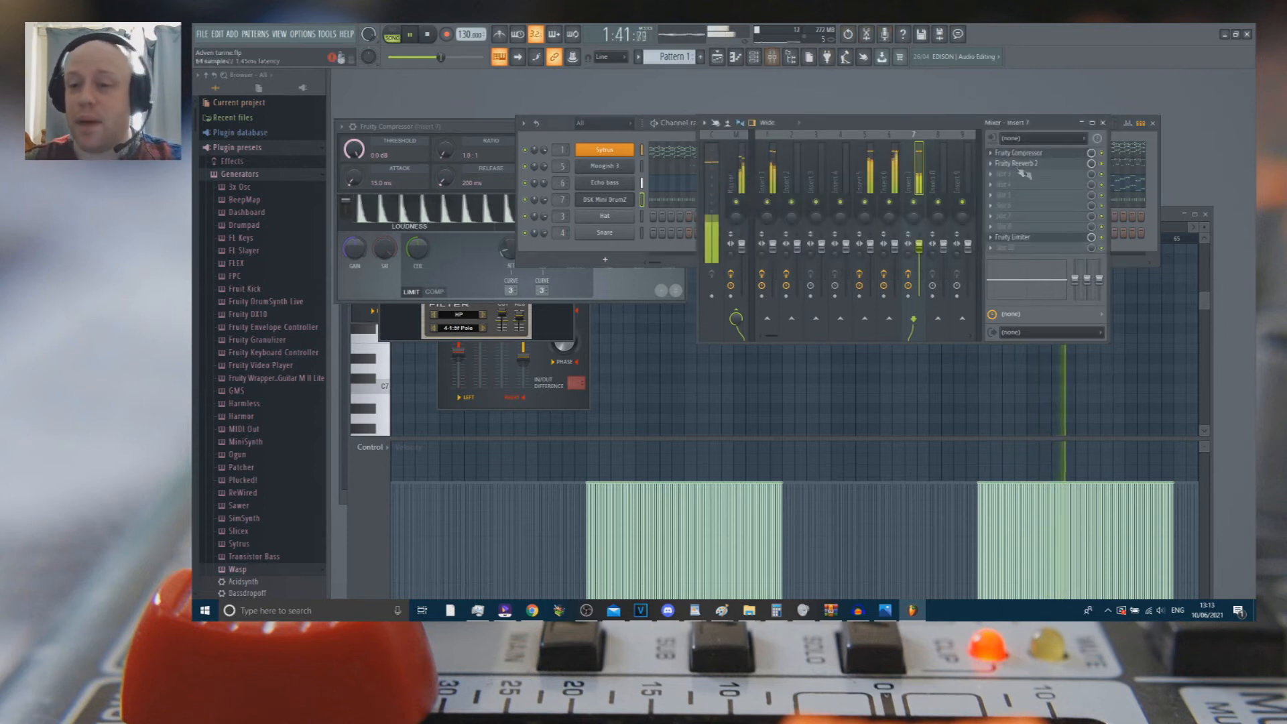
# Step: Try the Sytrus channel on mixer track Insert 8 and listen to it during playback
pyautogui.press('space')
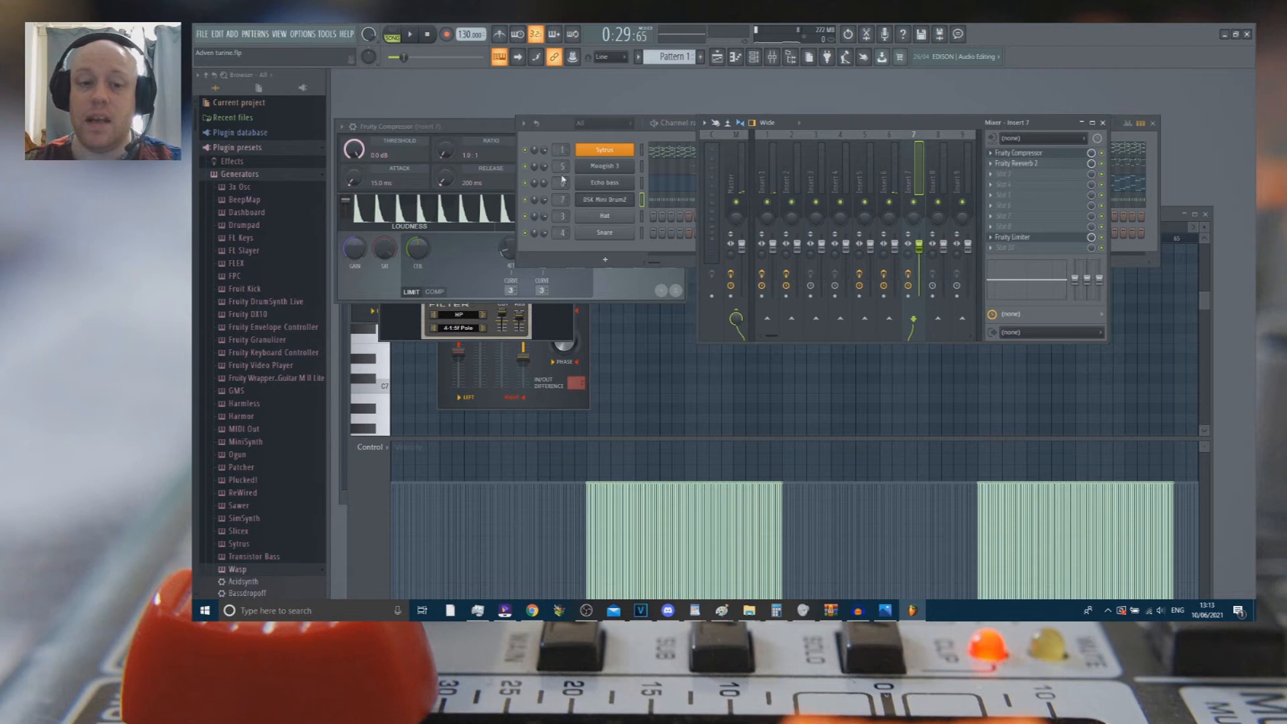
pyautogui.moveTo(561, 149)
pyautogui.mouseDown()
pyautogui.moveTo(561, 127)
pyautogui.moveTo(561, 148)
pyautogui.mouseUp()
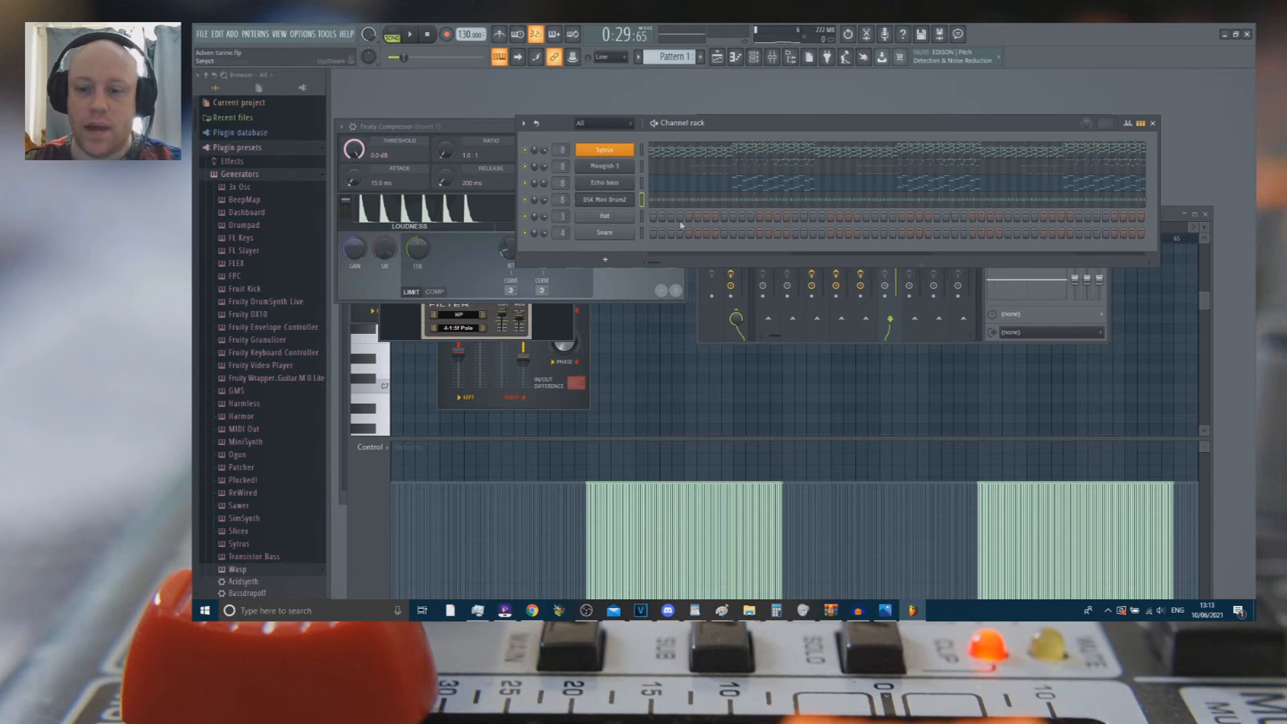
pyautogui.press('space')
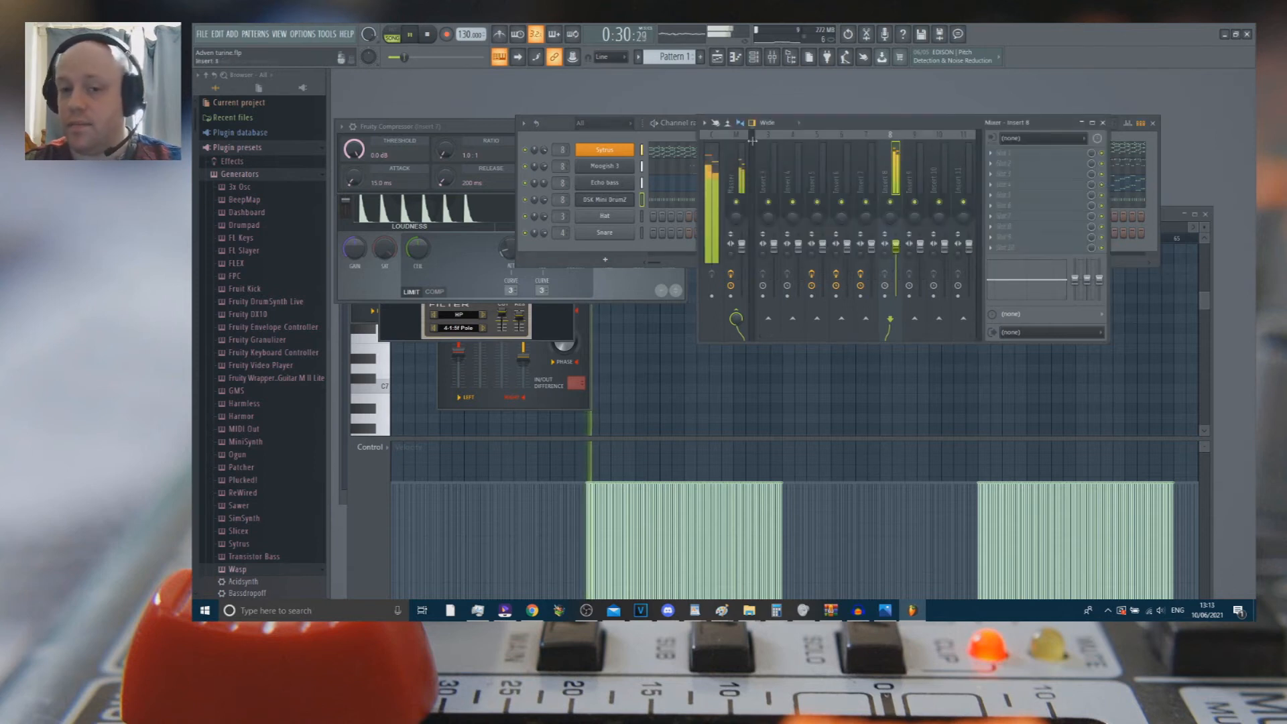
pyautogui.click(591, 152)
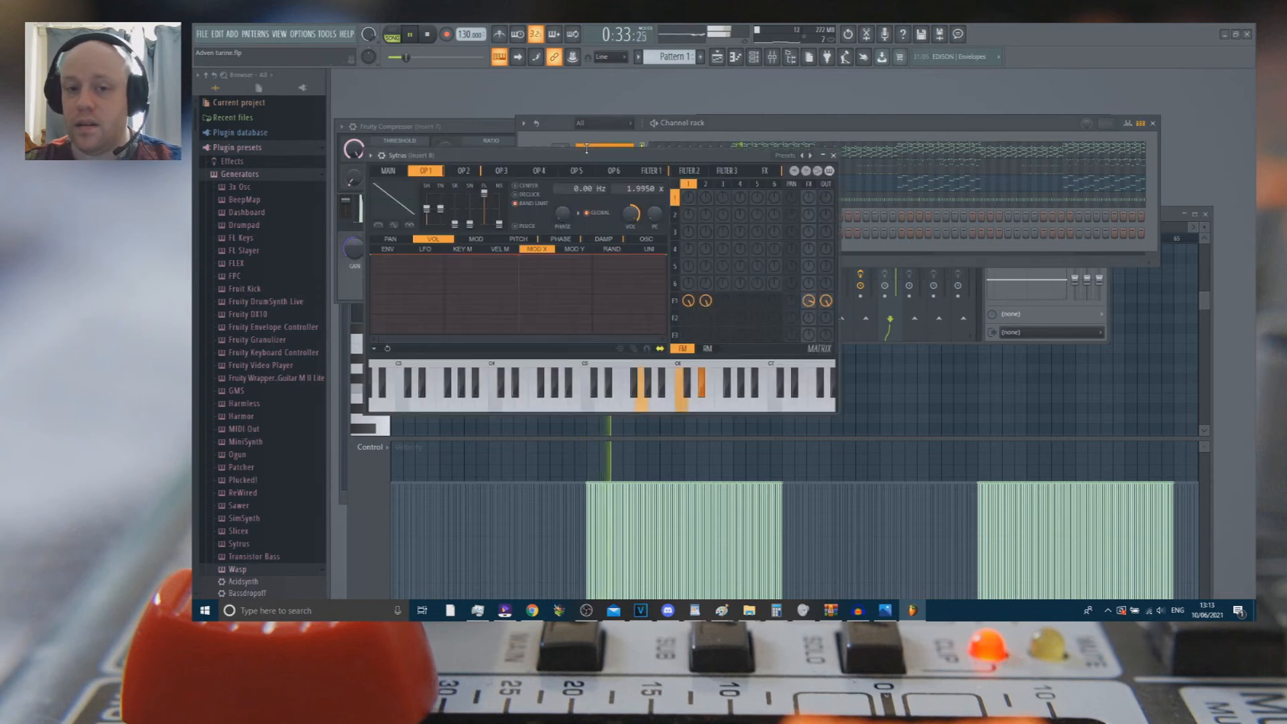
pyautogui.click(650, 142)
pyautogui.press('space')
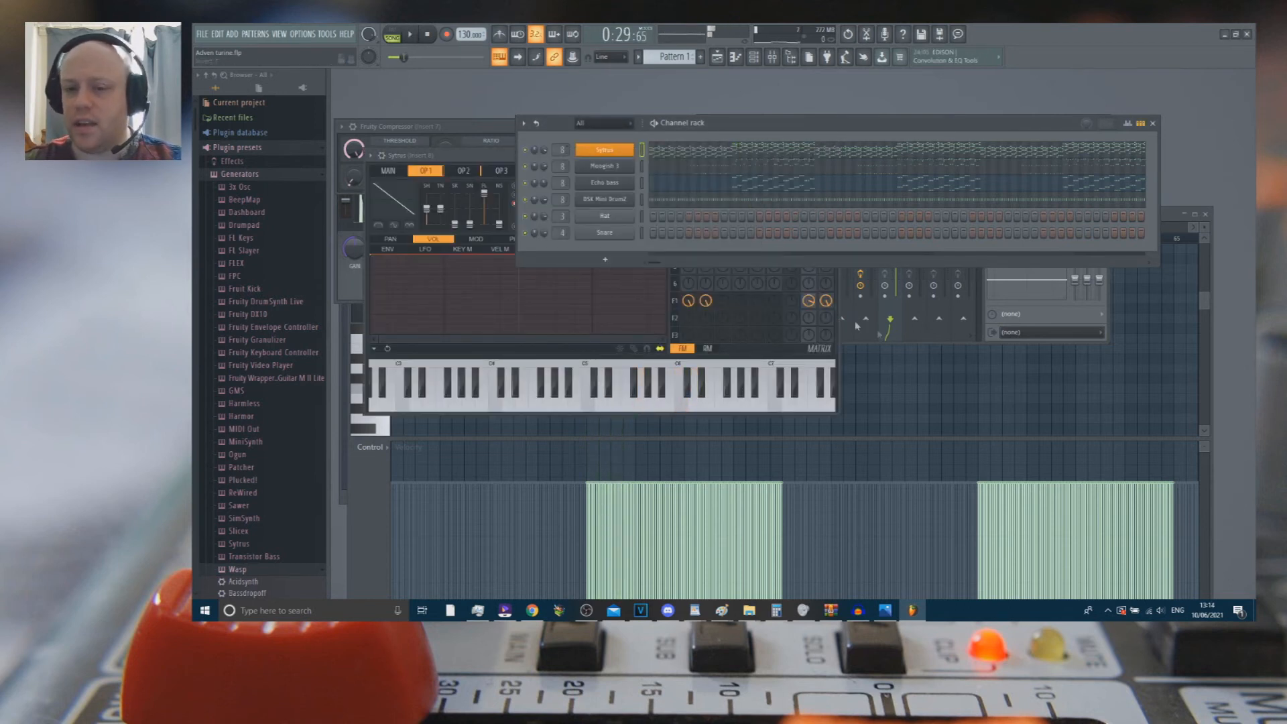
# Step: Move the mixer window clear of the channel rack and route the Sytrus channel to Insert 1 during playback
pyautogui.click(907, 344)
pyautogui.moveTo(874, 123); pyautogui.dragTo(1030, 286)
pyautogui.scroll(-2, 562, 150)
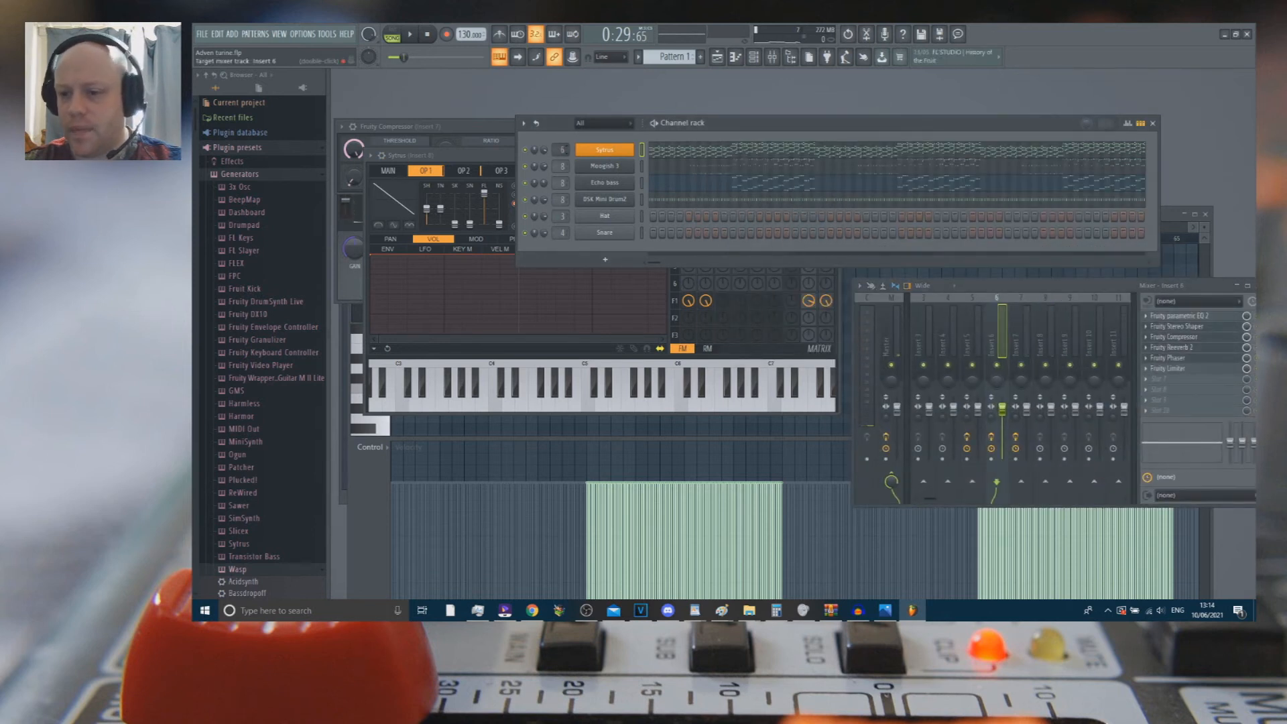
pyautogui.press('space')
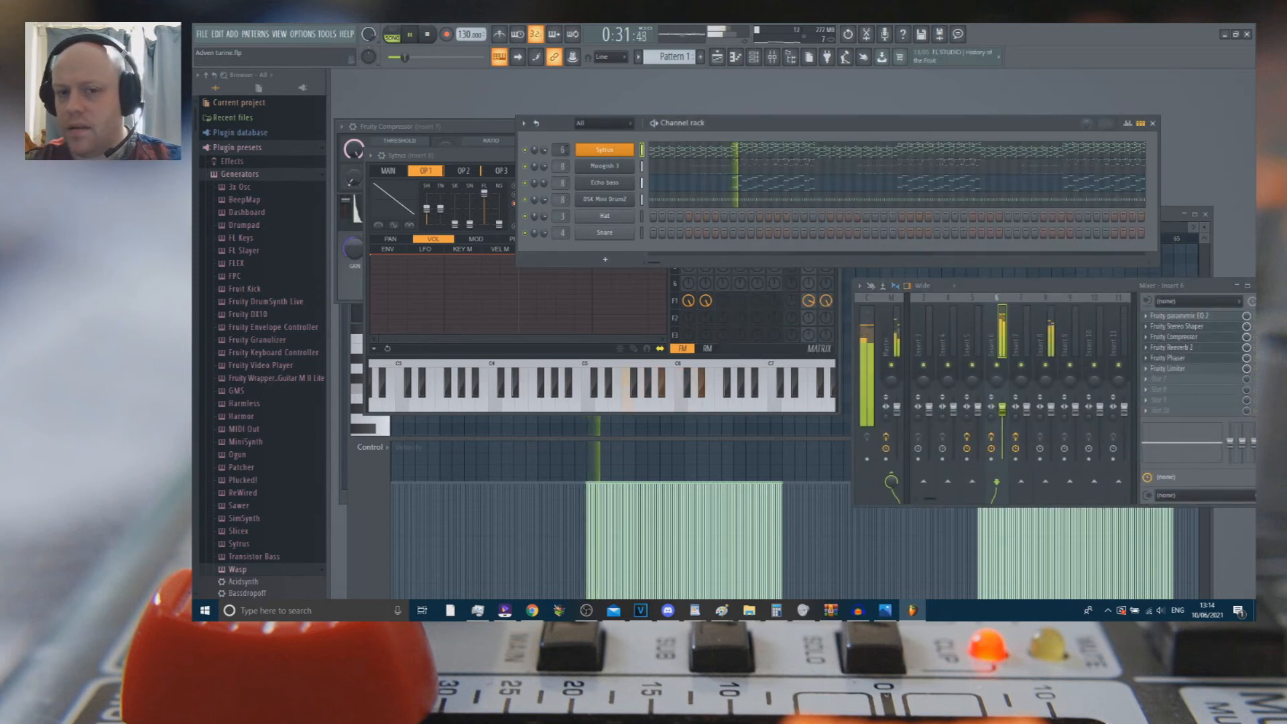
pyautogui.scroll(-3, 562, 150)
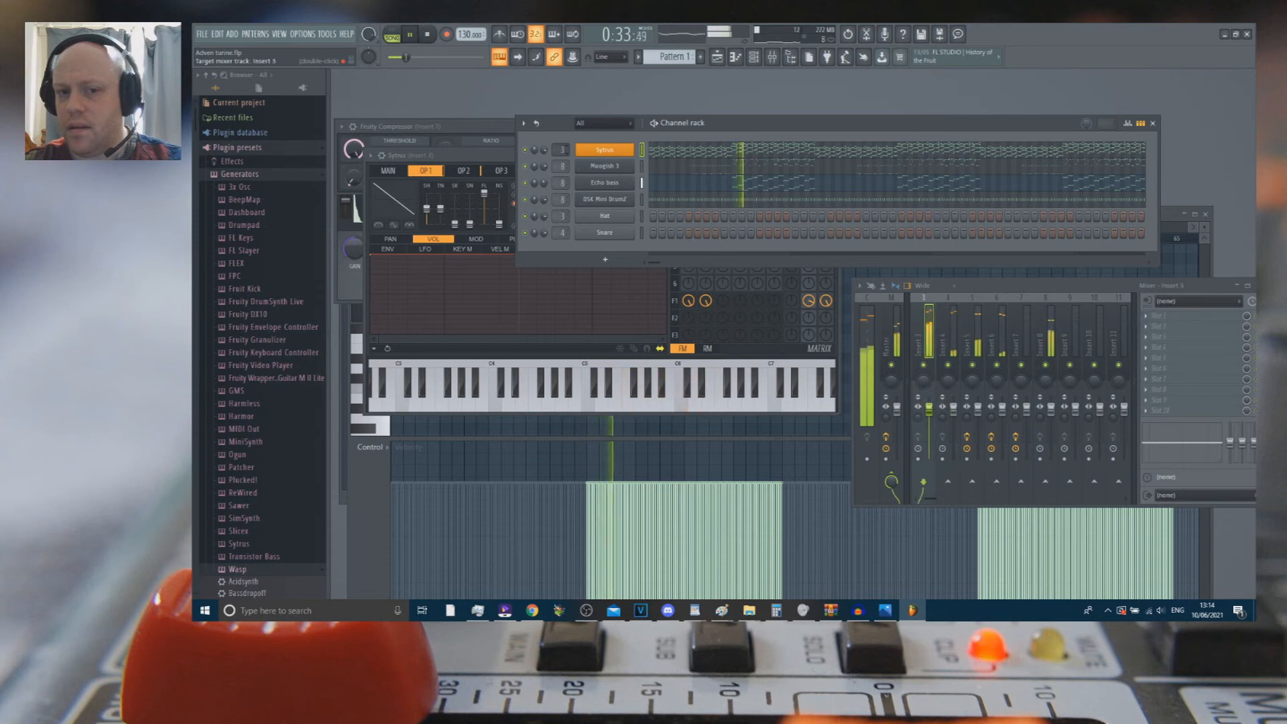
pyautogui.scroll(-1, 562, 149)
pyautogui.scroll(1, 562, 150)
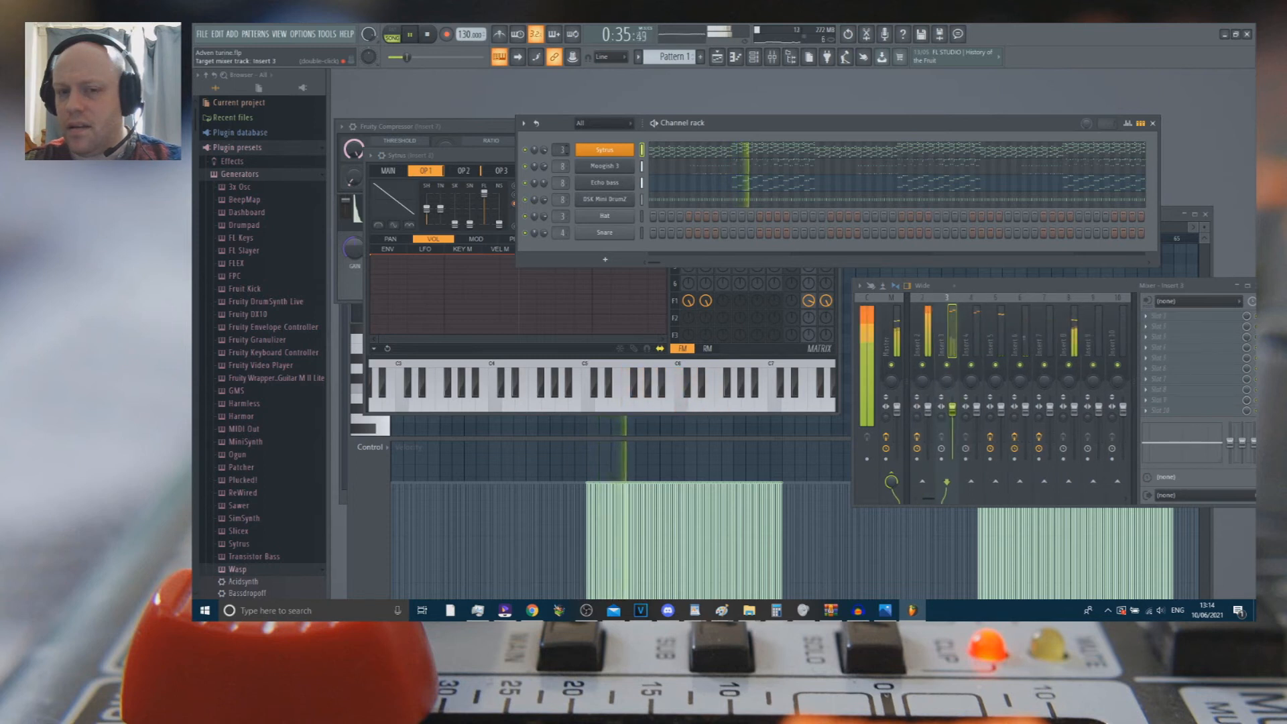
pyautogui.scroll(-1, 562, 150)
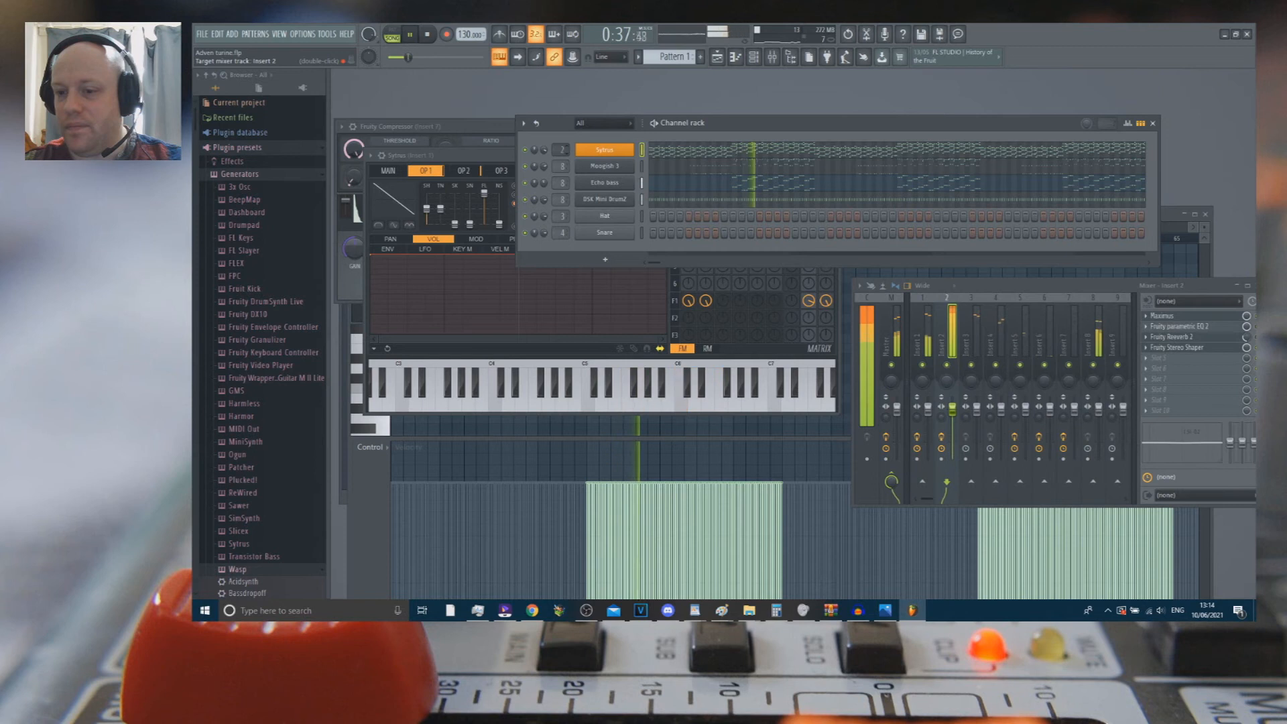
pyautogui.scroll(1, 561, 149)
pyautogui.scroll(-2, 562, 150)
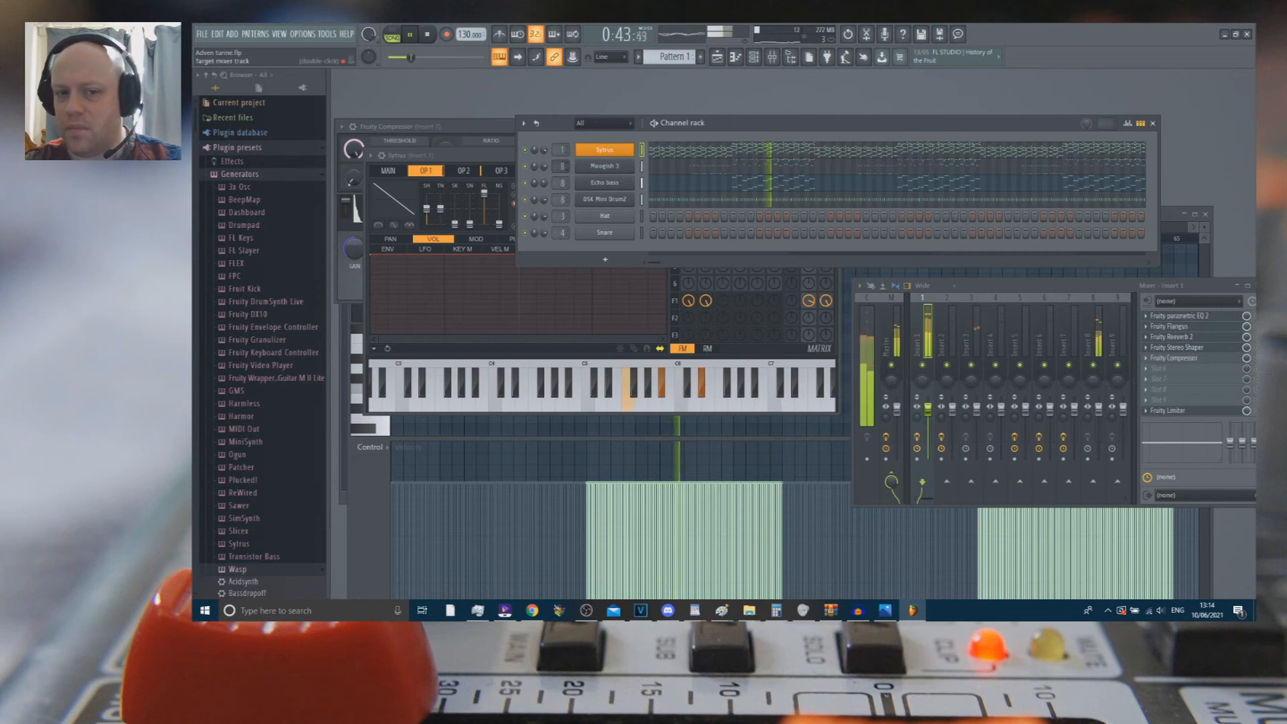
# Step: Route the Moogish channel to Insert 5 and the Echo bass channel to Insert 6, stopping playback between the changes
pyautogui.scroll(-1, 563, 165)
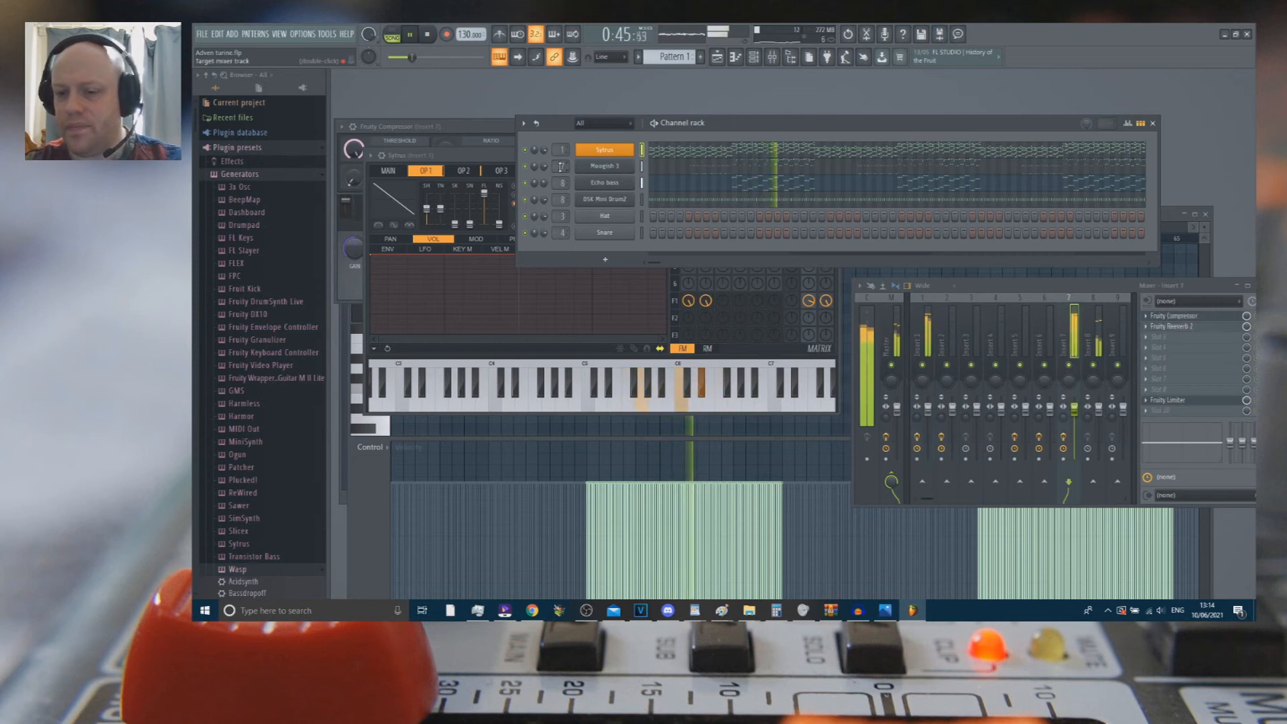
pyautogui.scroll(-1, 562, 166)
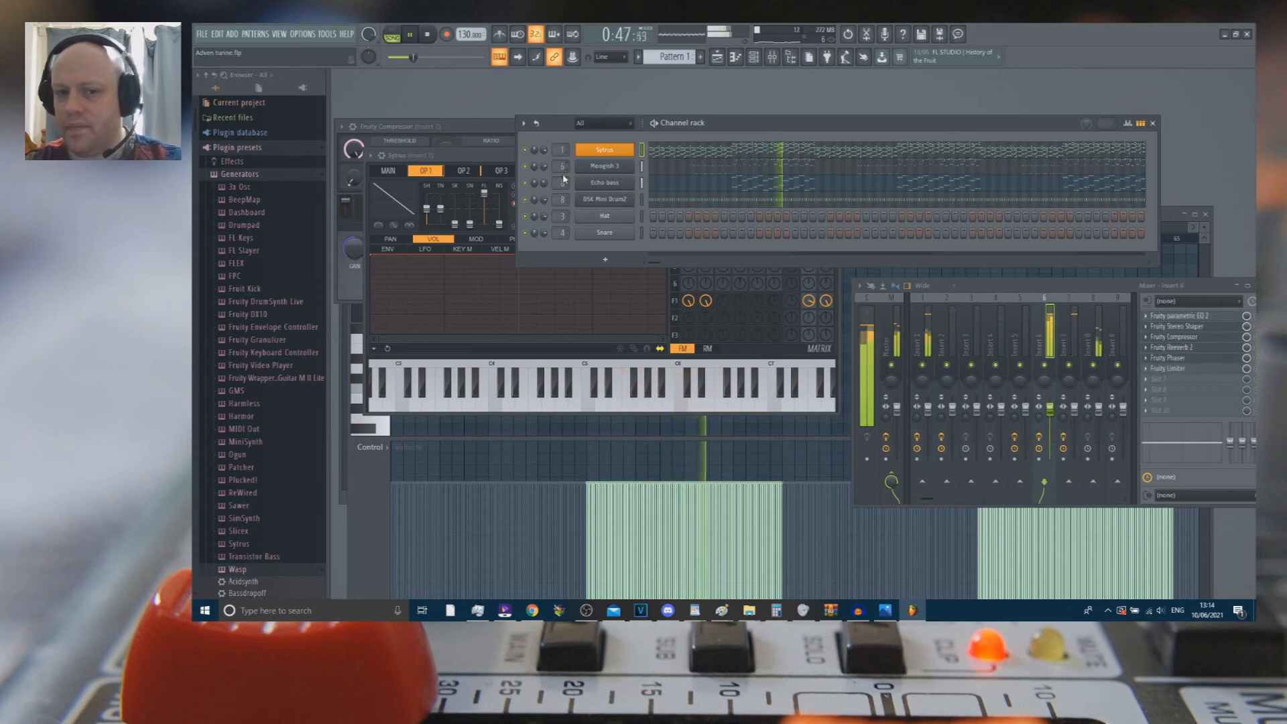
pyautogui.scroll(-2, 561, 200)
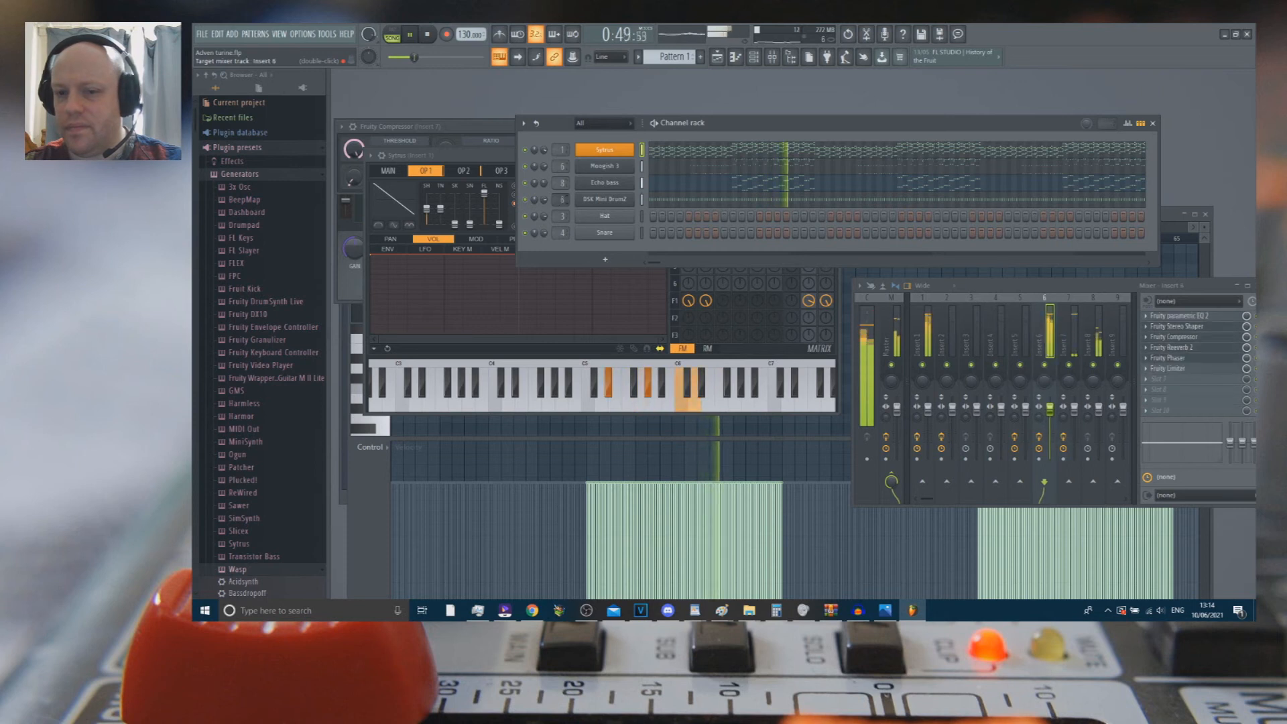
pyautogui.scroll(1, 561, 199)
pyautogui.scroll(-1, 562, 183)
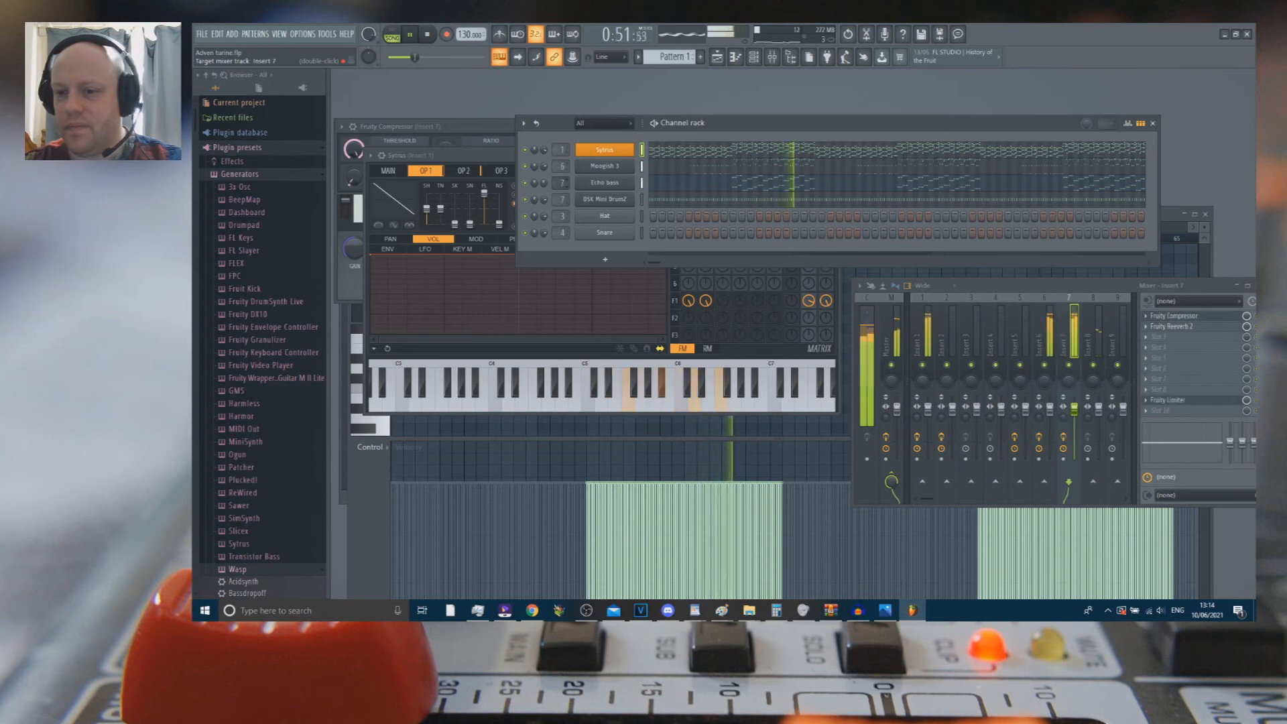
pyautogui.scroll(-1, 564, 167)
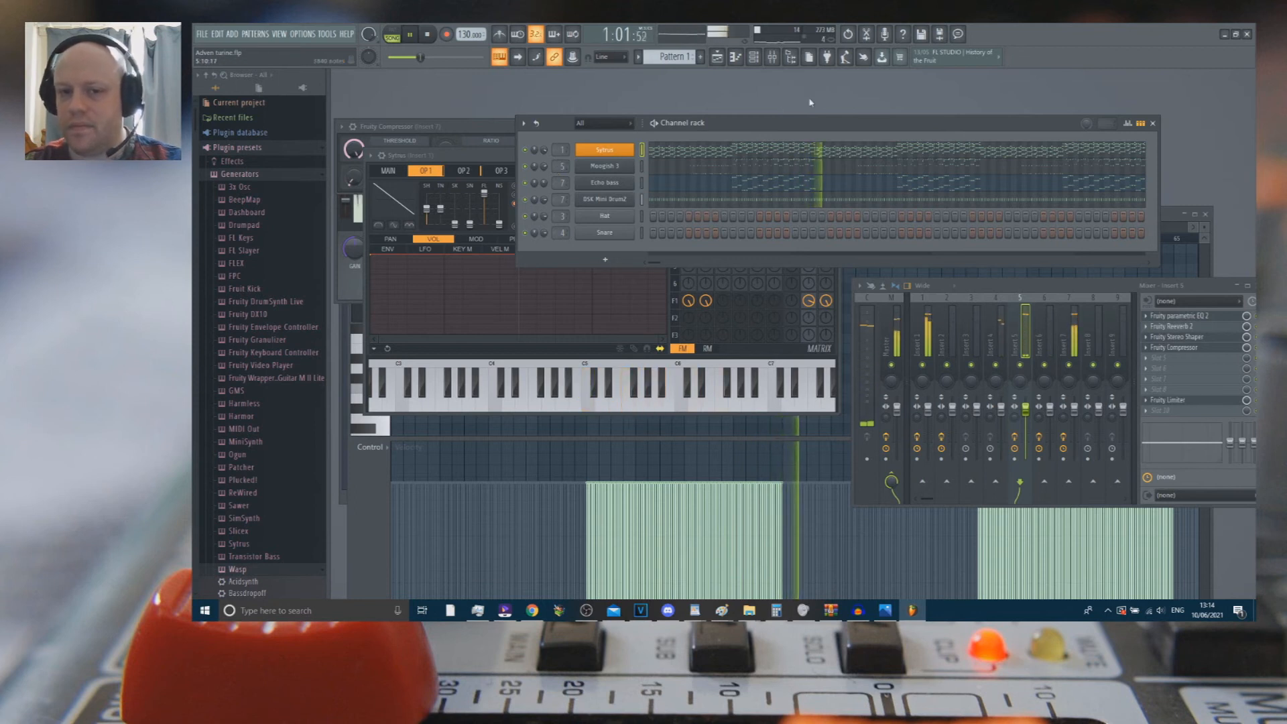
pyautogui.press('space')
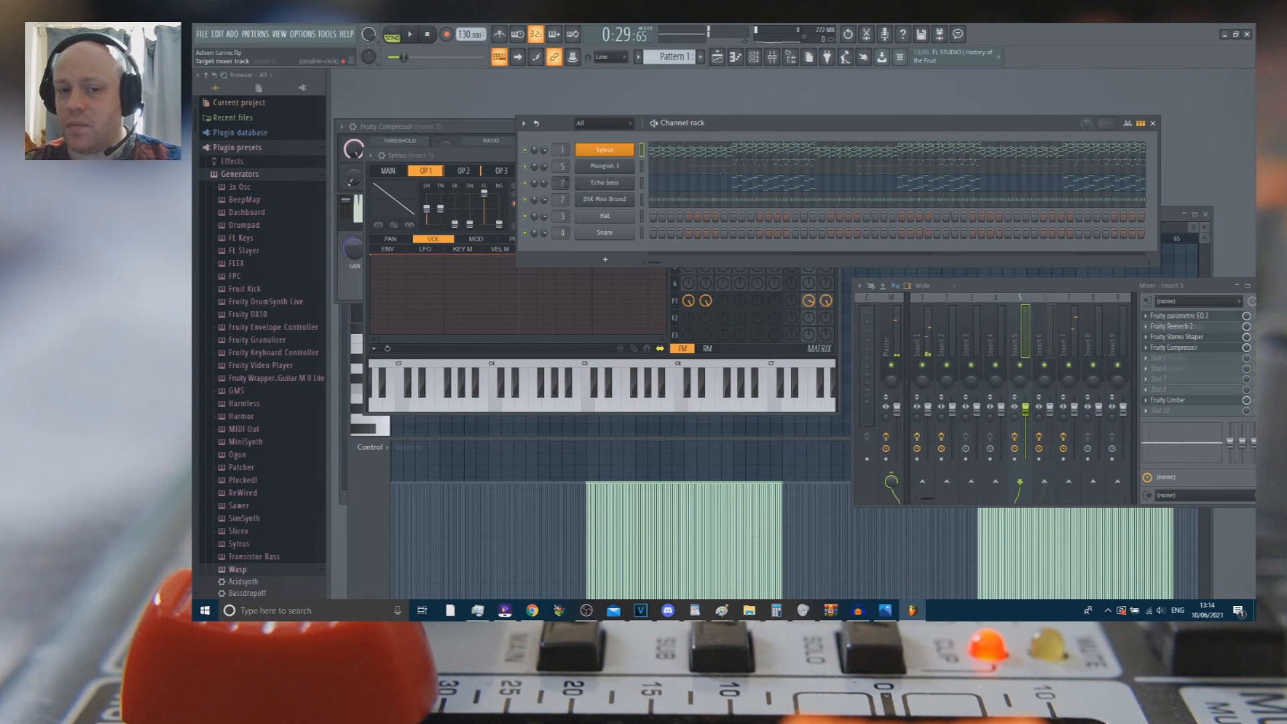
pyautogui.scroll(-1, 562, 183)
# Step: Open the Echo bass notes in the piano roll, zoom out to the whole pattern and start playback
pyautogui.click(752, 190)
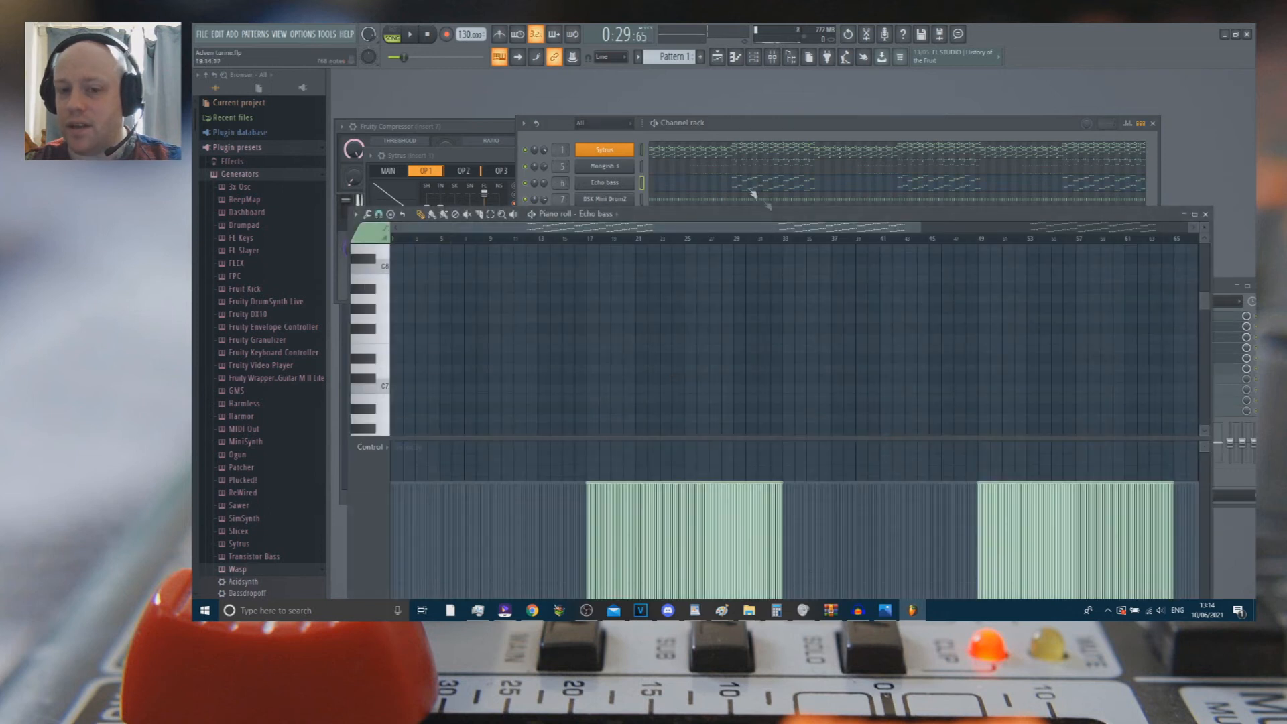
pyautogui.scroll(-2, 752, 240)
pyautogui.moveTo(778, 230); pyautogui.dragTo(692, 252)
pyautogui.press('space')
# Step: Try the Echo bass channel on Insert 7, route it back to Insert 6 and save the project
pyautogui.press('F6')
pyautogui.moveTo(562, 183); pyautogui.dragTo(562, 178)
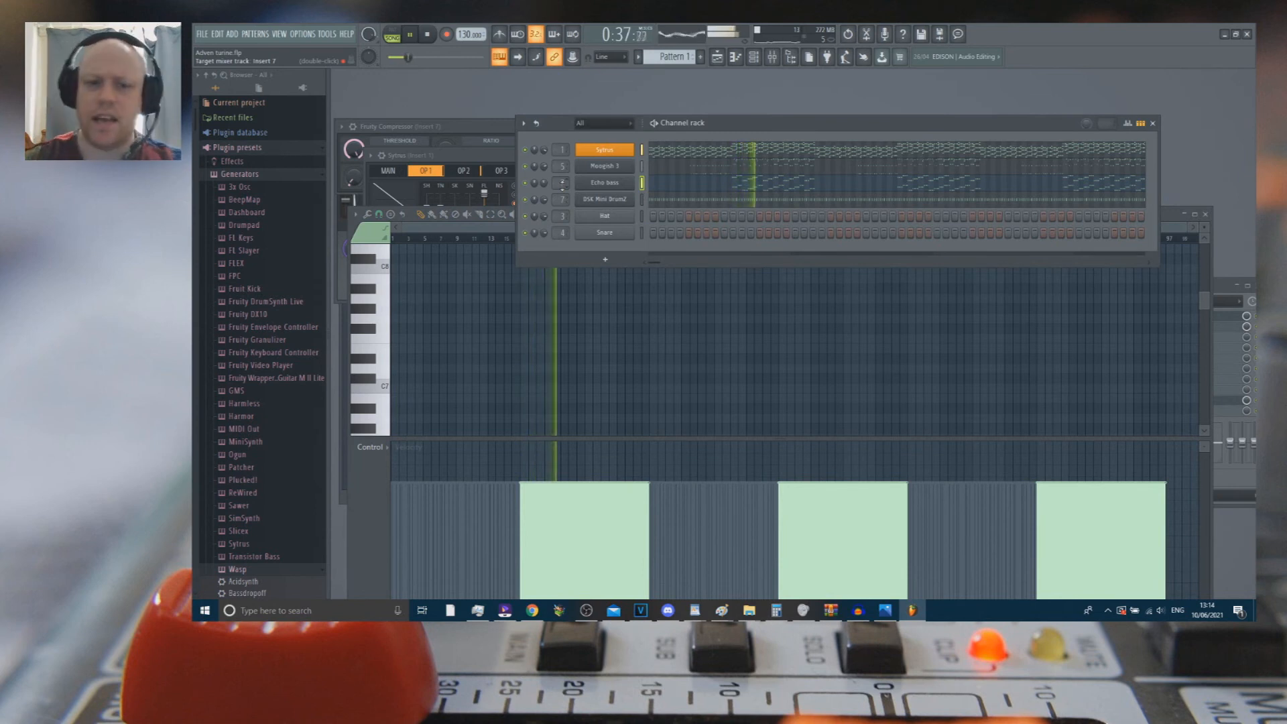
pyautogui.press('space')
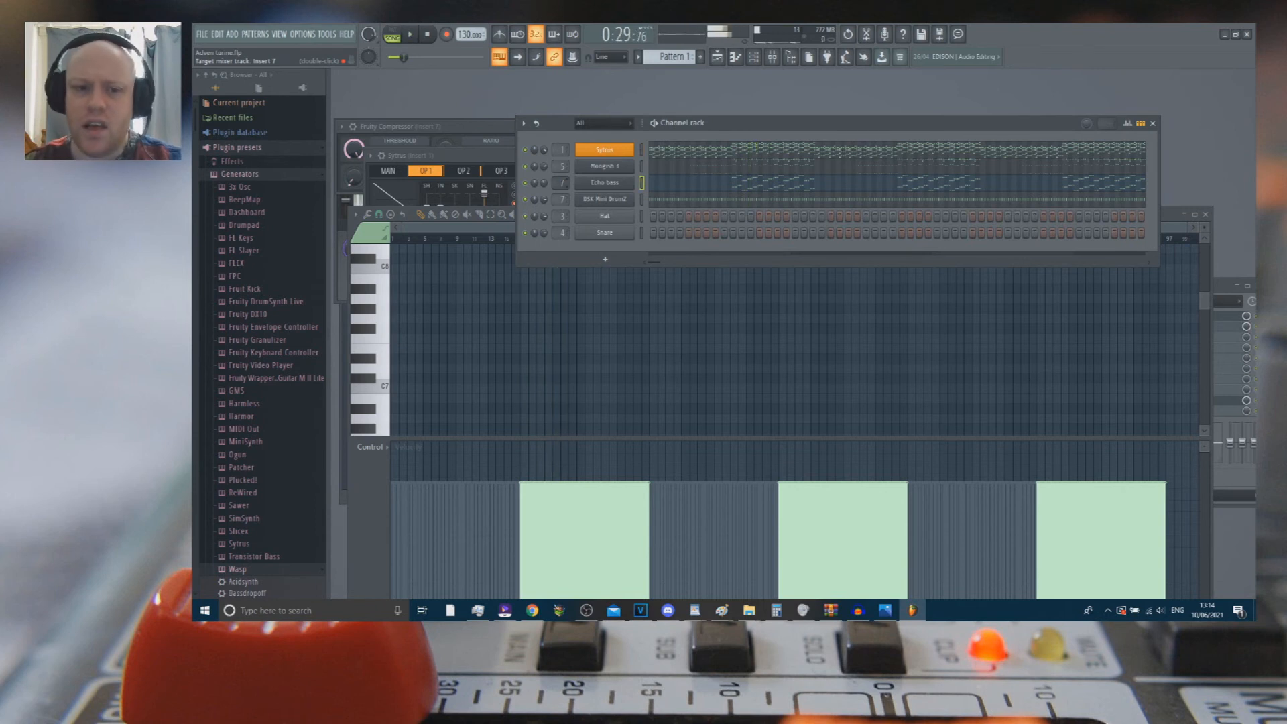
pyautogui.moveTo(562, 183); pyautogui.dragTo(562, 189)
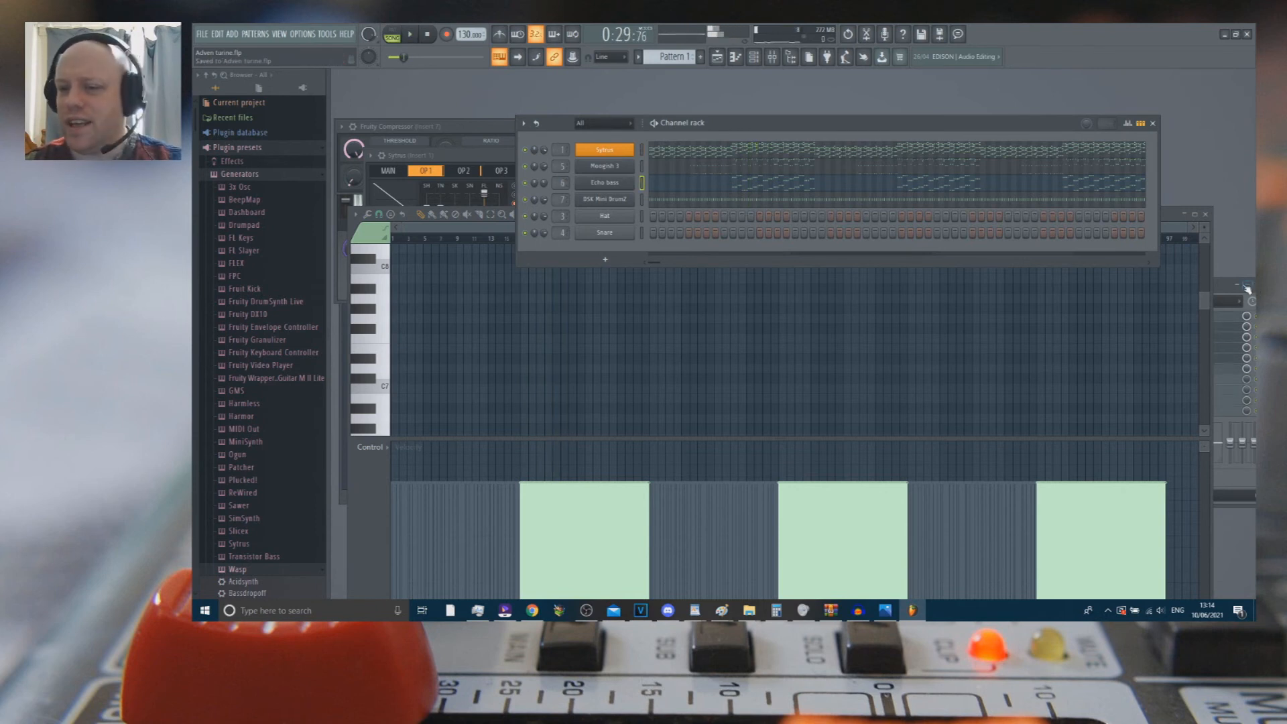
# Step: Play the pattern to check the channel routing, stop playback and bring the mixer to the front
pyautogui.press('space')
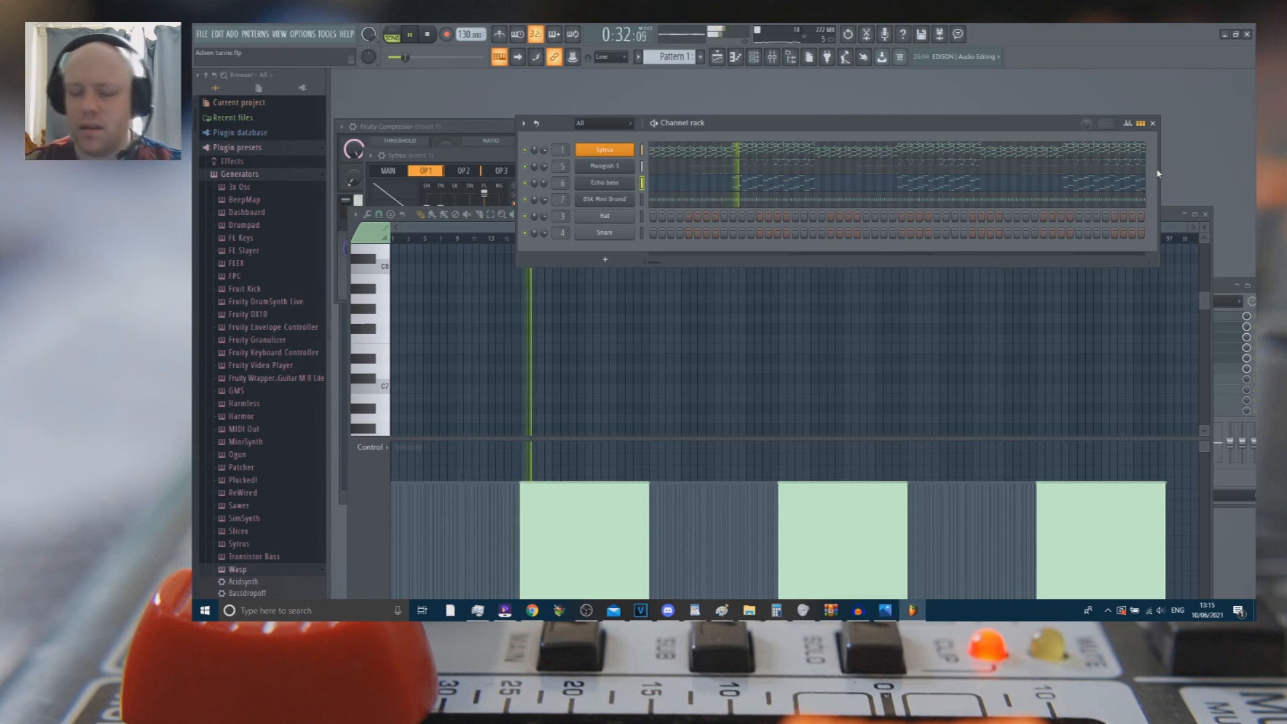
pyautogui.press('space')
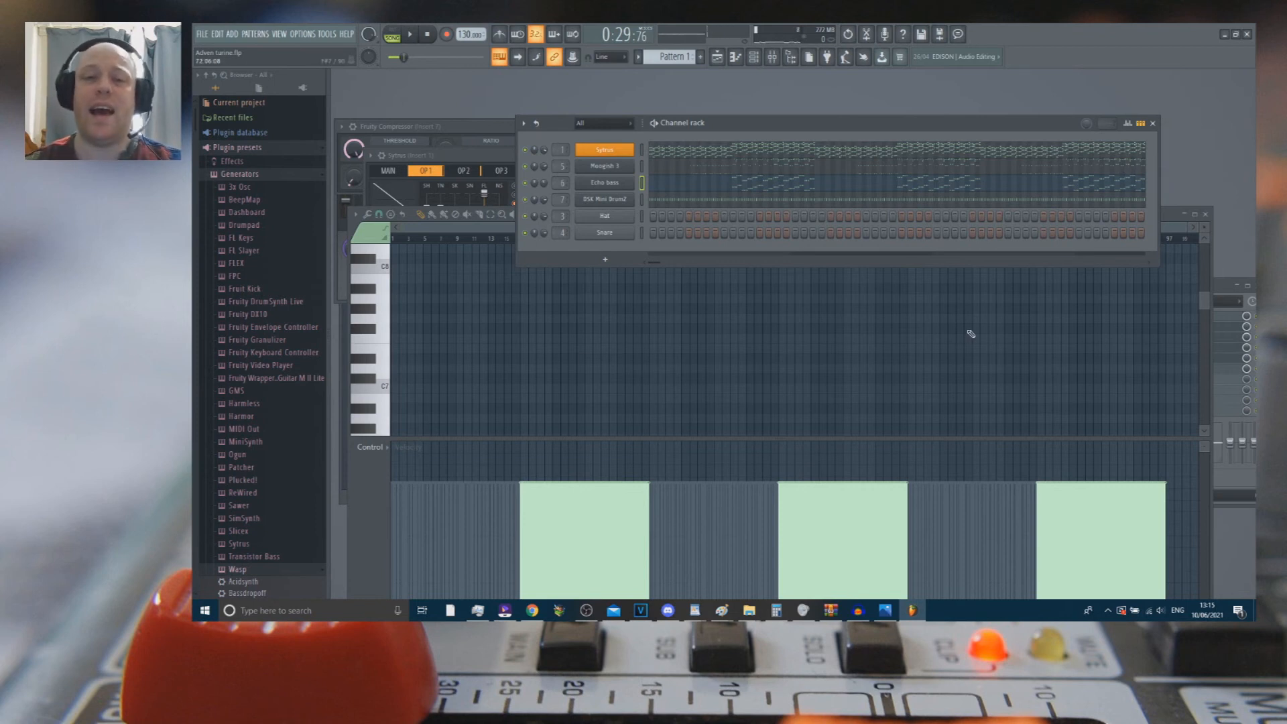
pyautogui.press('space')
pyautogui.press('space')
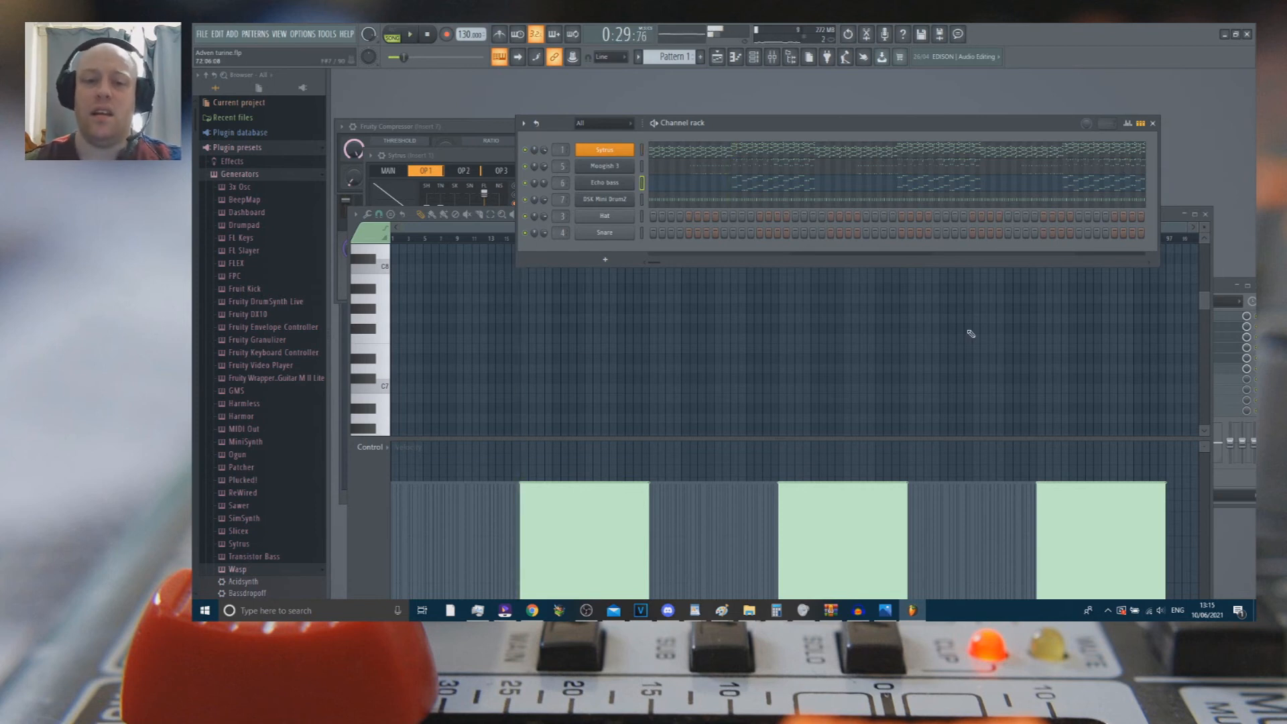
pyautogui.click(1224, 286)
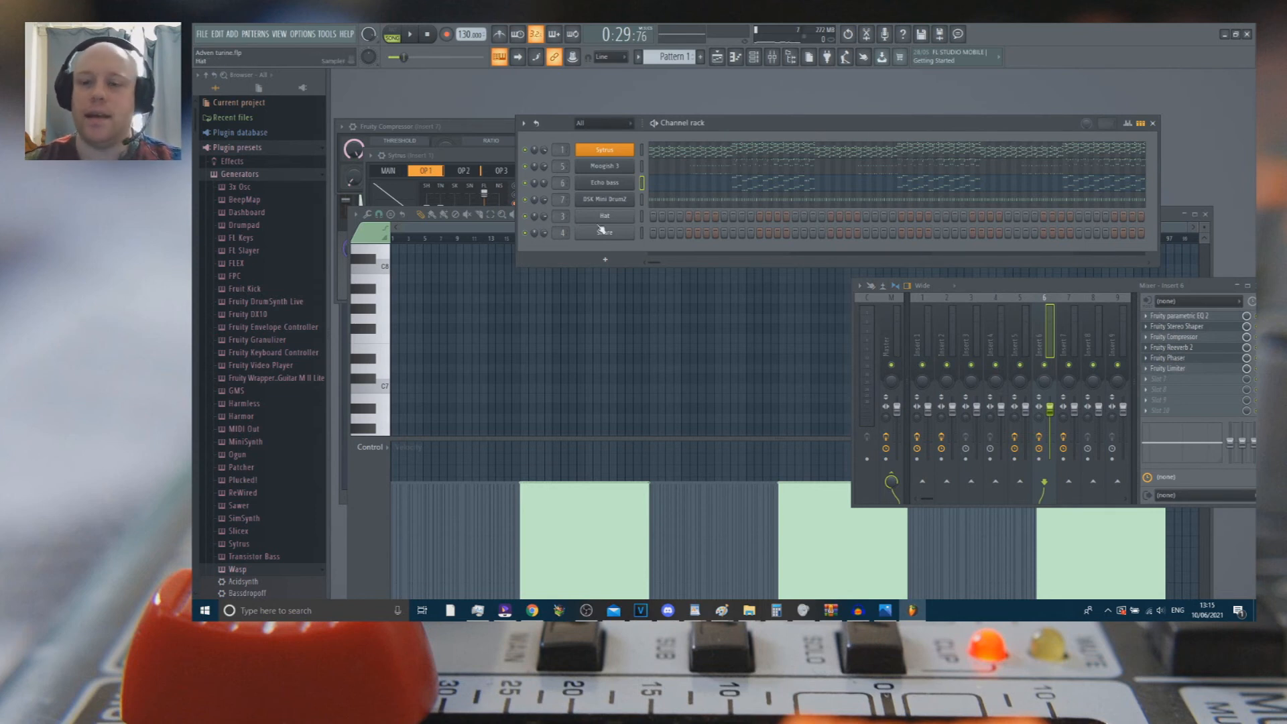
# Step: View the Sytrus notes in the piano roll, play the pattern briefly from the start and close the piano roll
pyautogui.click(676, 151)
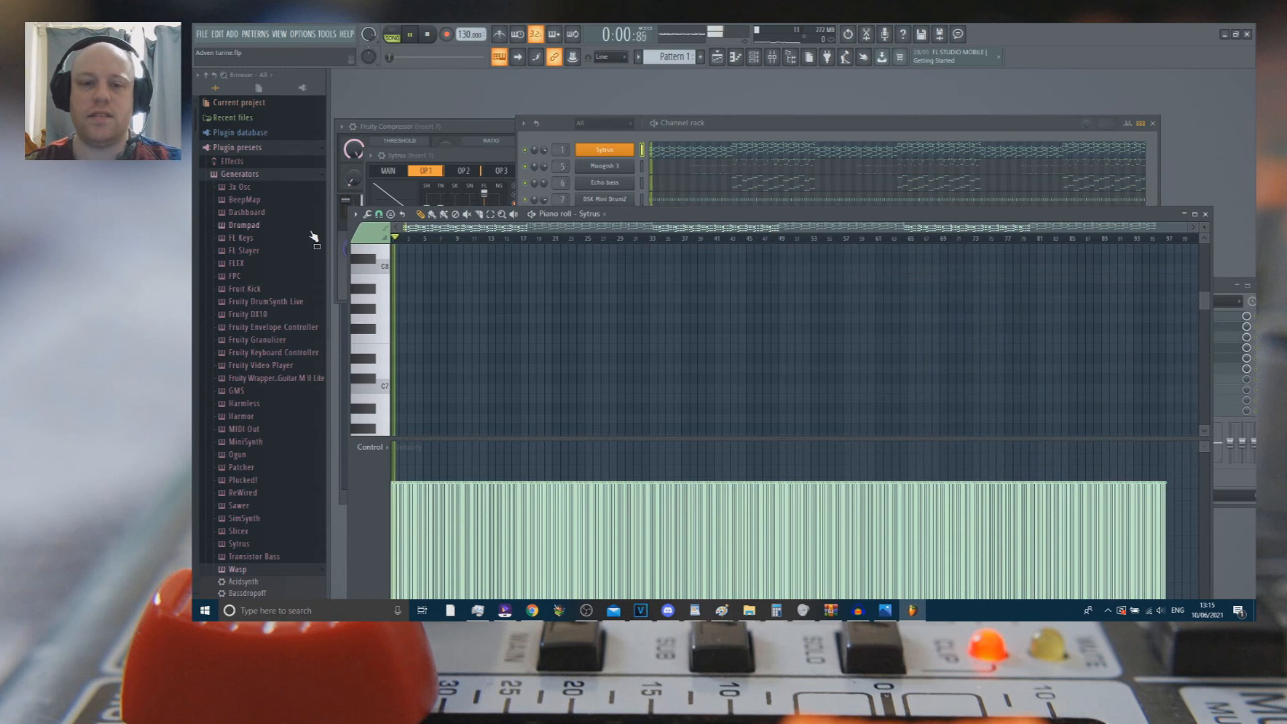
pyautogui.click(518, 132)
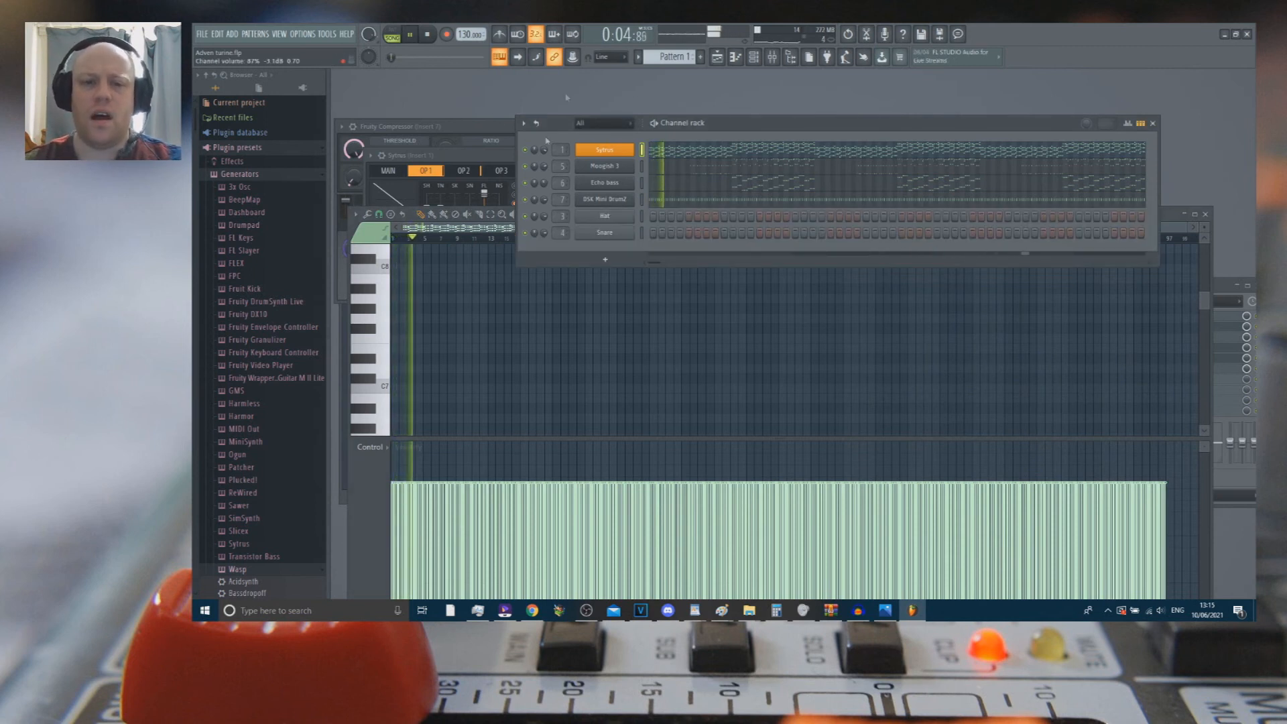
pyautogui.press('space')
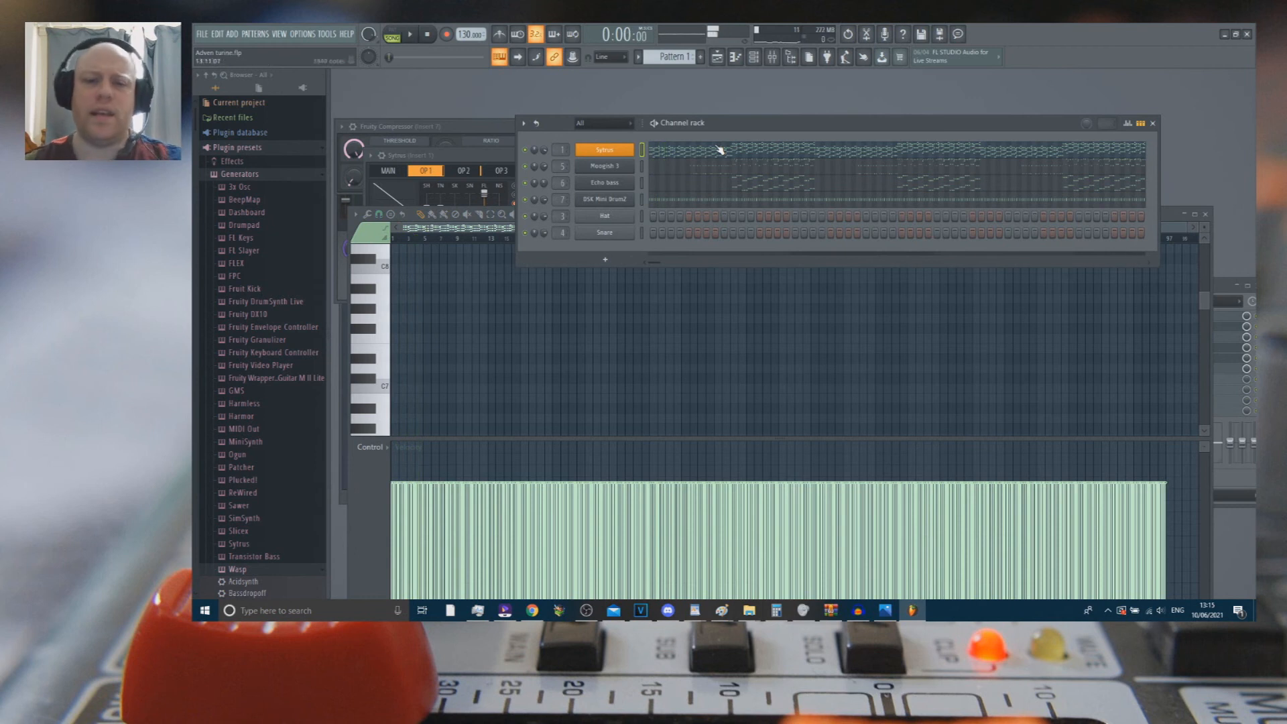
pyautogui.click(677, 159)
pyautogui.click(679, 161)
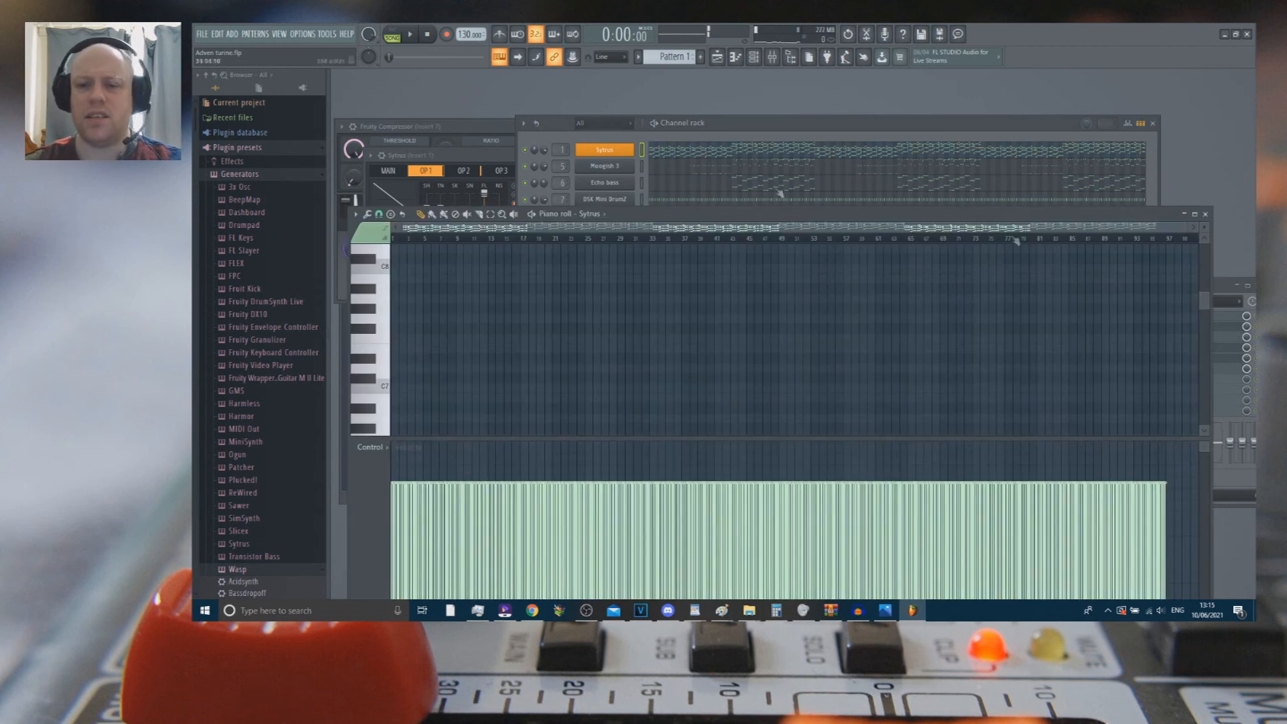
pyautogui.click(1205, 214)
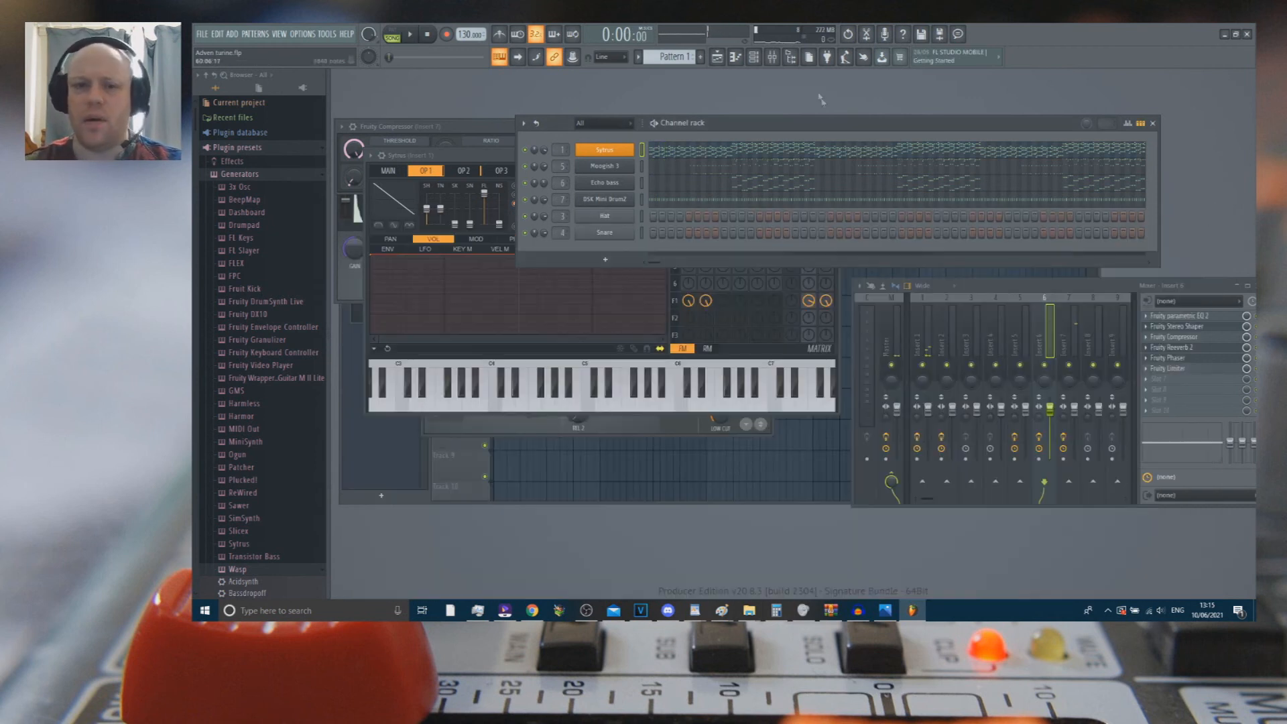
# Step: Open the playlist zoomed out to the full Pattern 1 clip and create an automation clip for the Sytrus channel volume
pyautogui.click(734, 58)
pyautogui.click(718, 57)
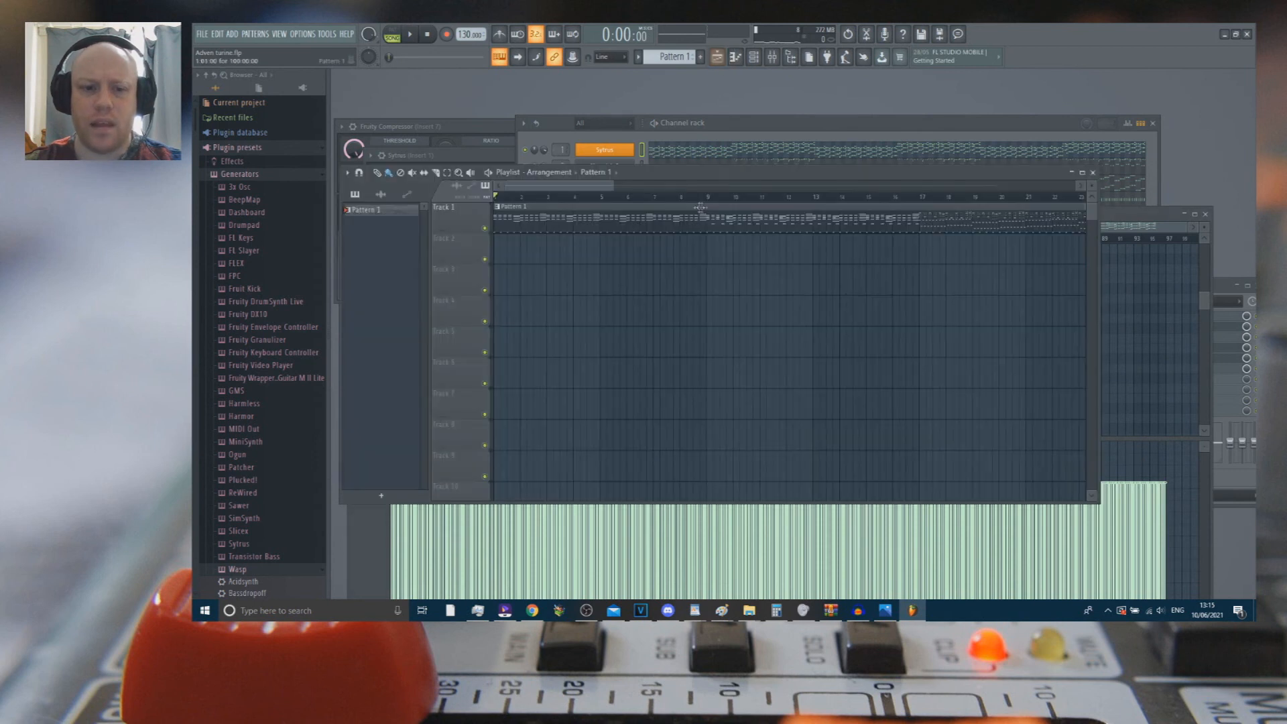
pyautogui.scroll(-6, 805, 265)
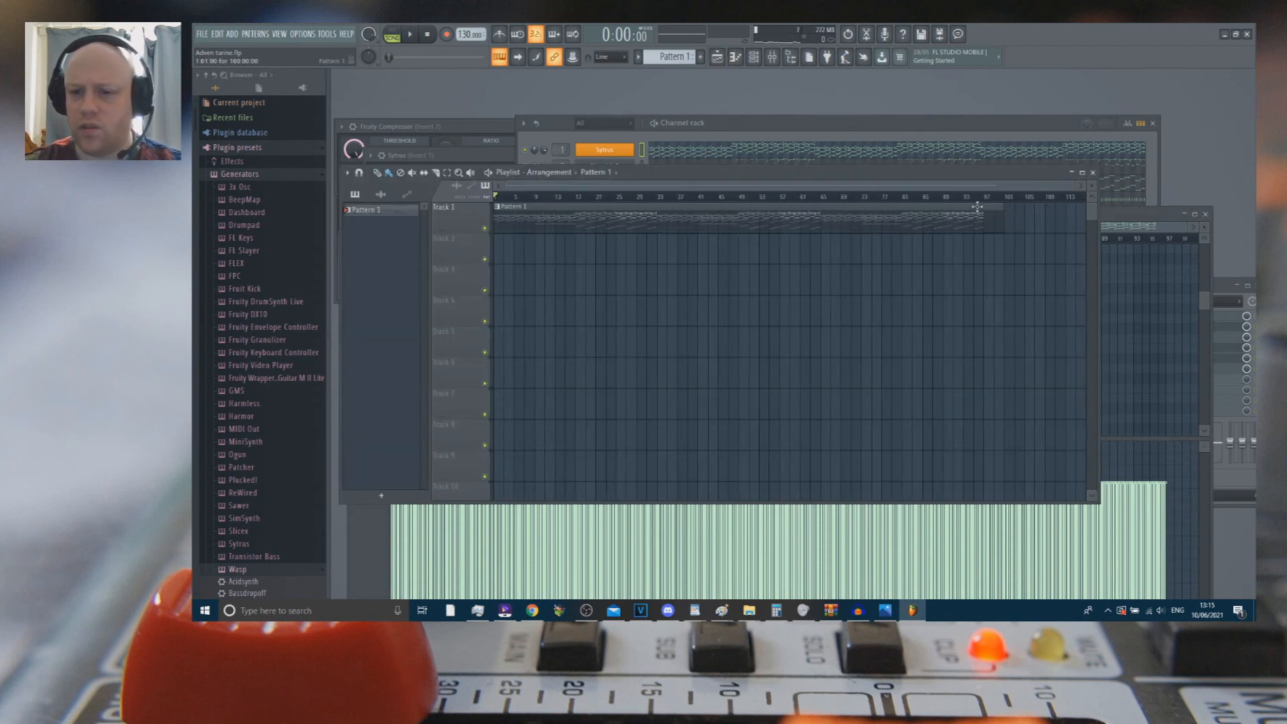
pyautogui.click(691, 142)
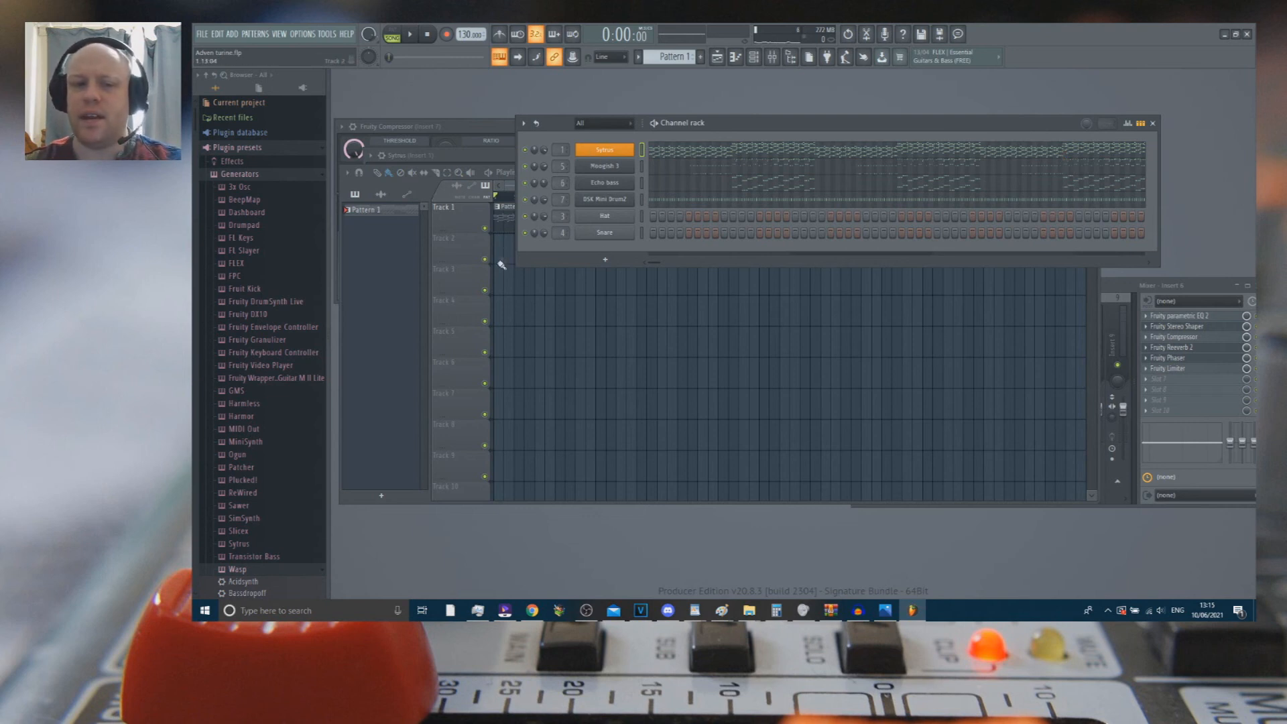
pyautogui.rightClick(546, 153)
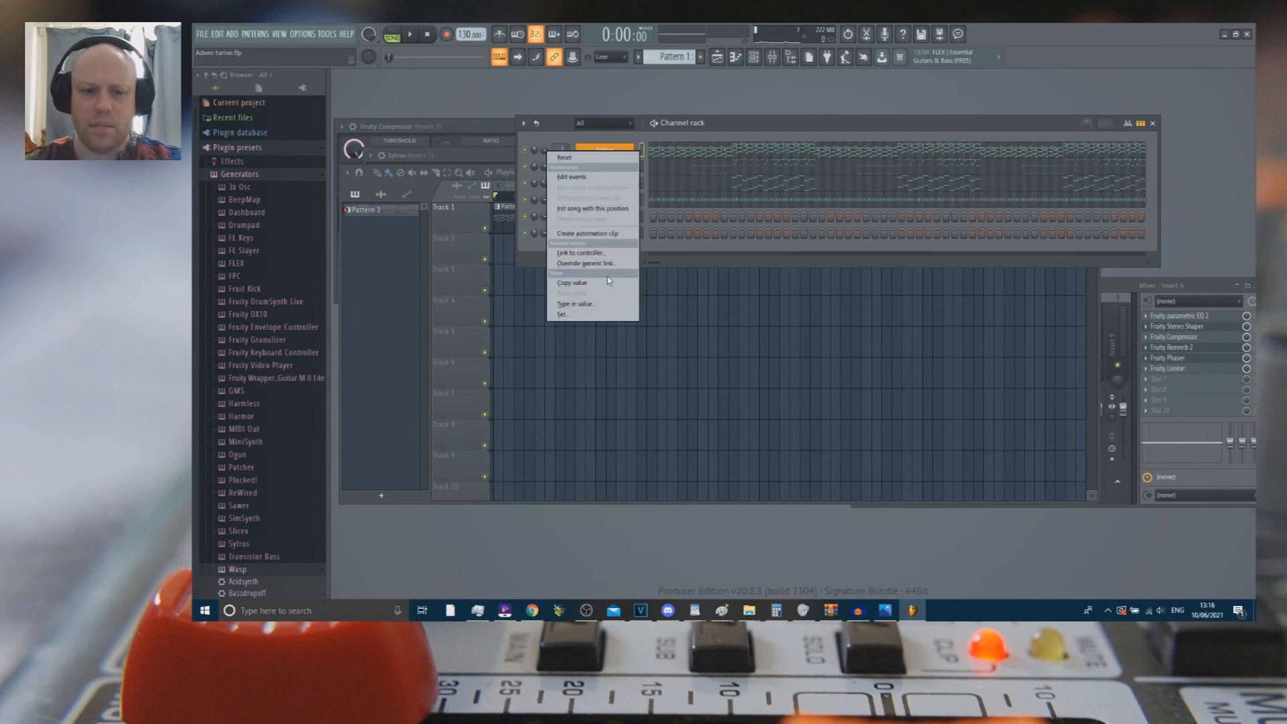
pyautogui.click(586, 233)
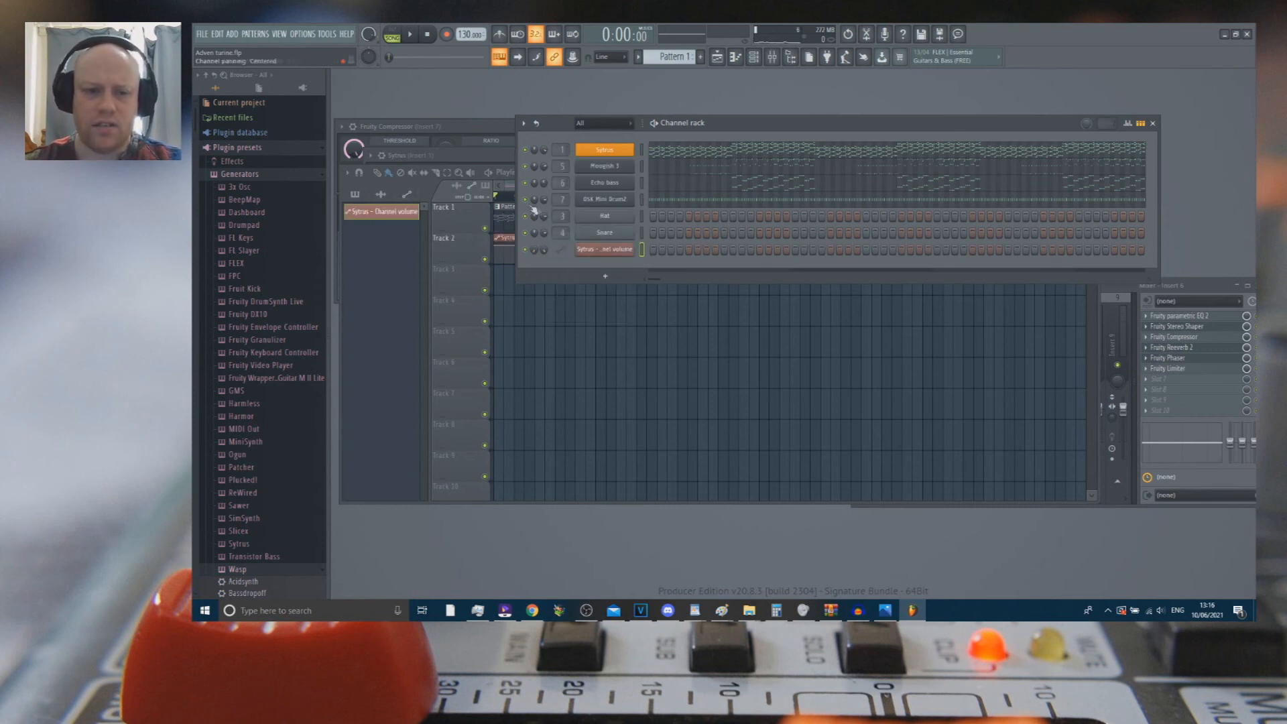
# Step: Copy the start point's value in the Sytrus channel volume automation clip and check the options of its end point
pyautogui.click(497, 189)
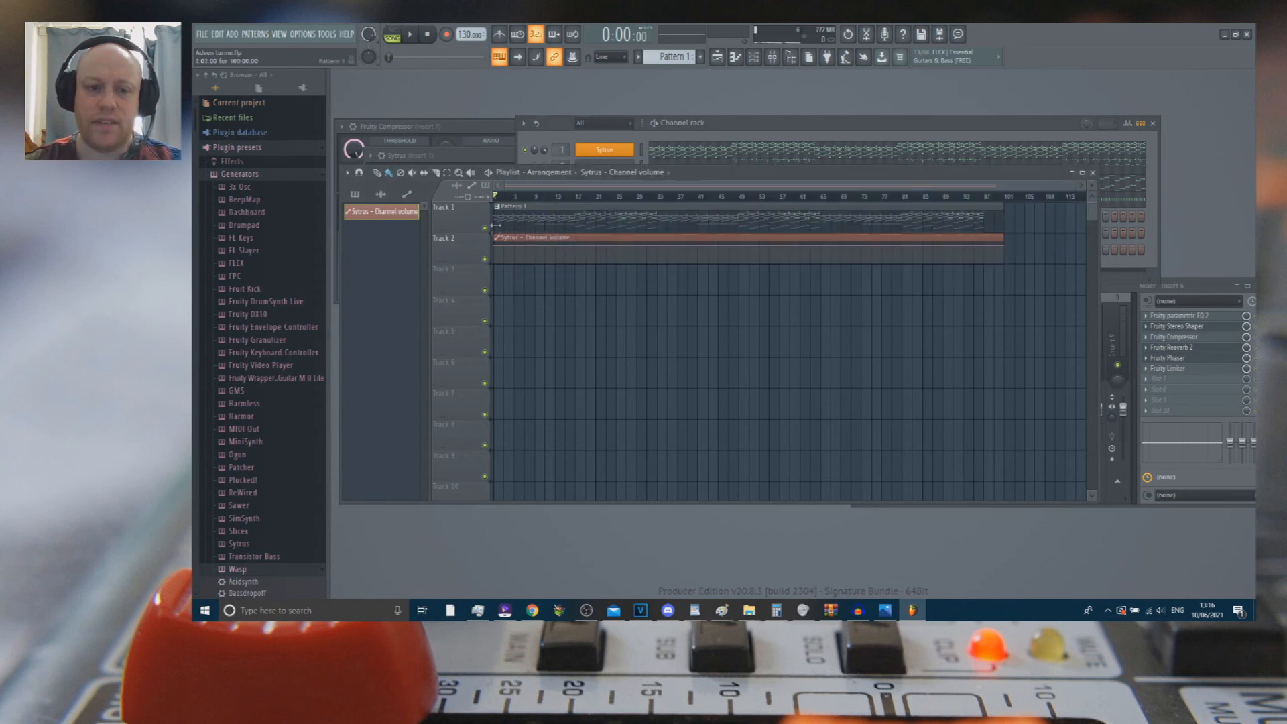
pyautogui.rightClick(496, 245)
pyautogui.click(540, 423)
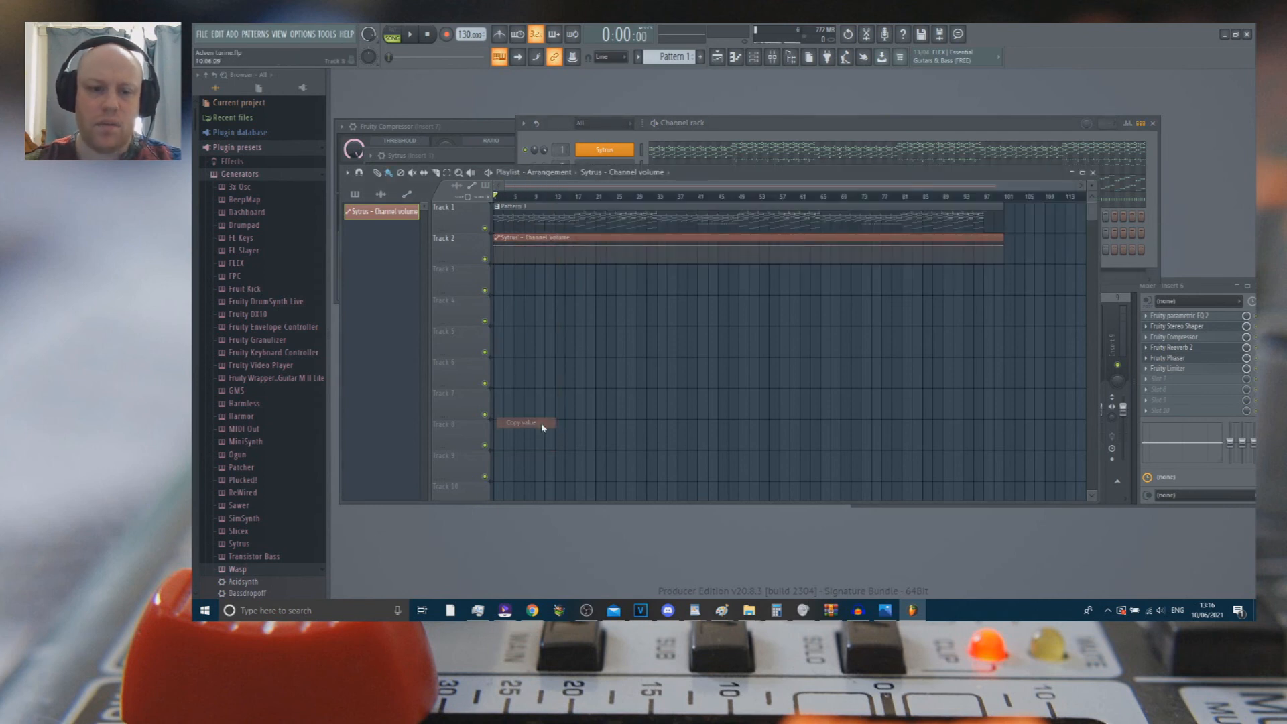
pyautogui.rightClick(1005, 246)
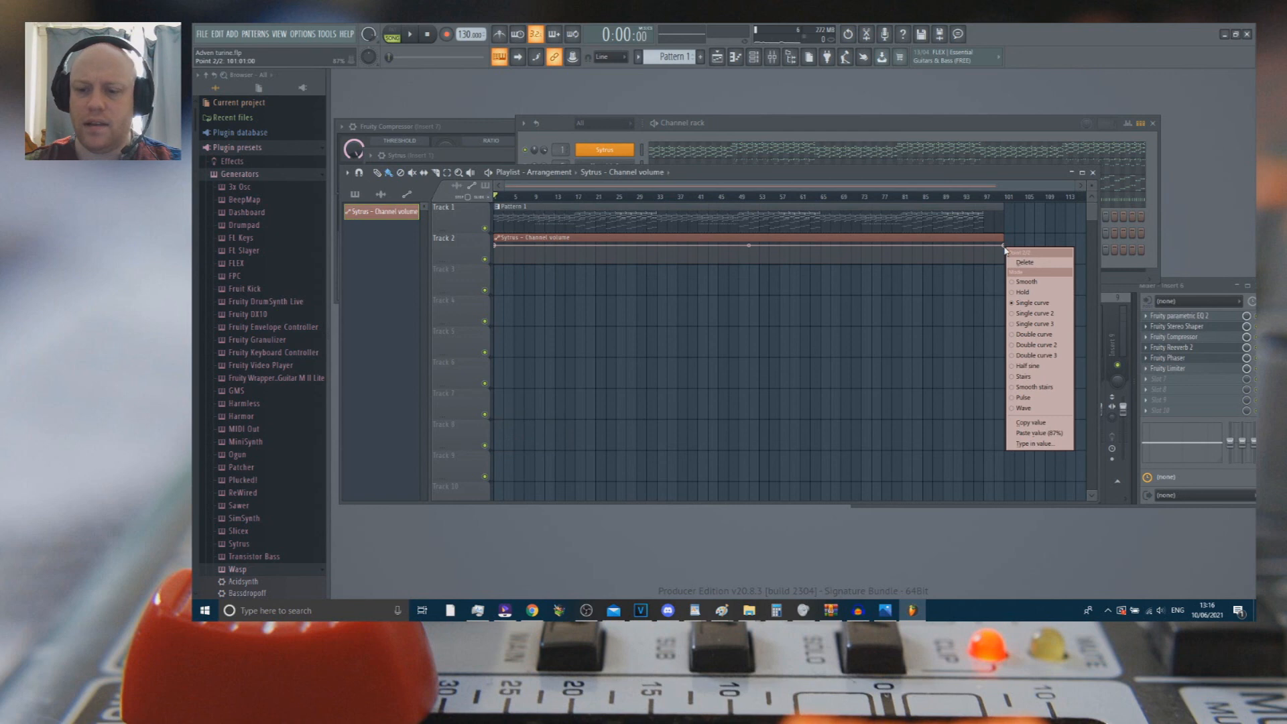
pyautogui.click(762, 244)
# Step: Open the Sytrus piano roll, view the note and channel properties its control lane can edit, and close it
pyautogui.click(742, 121)
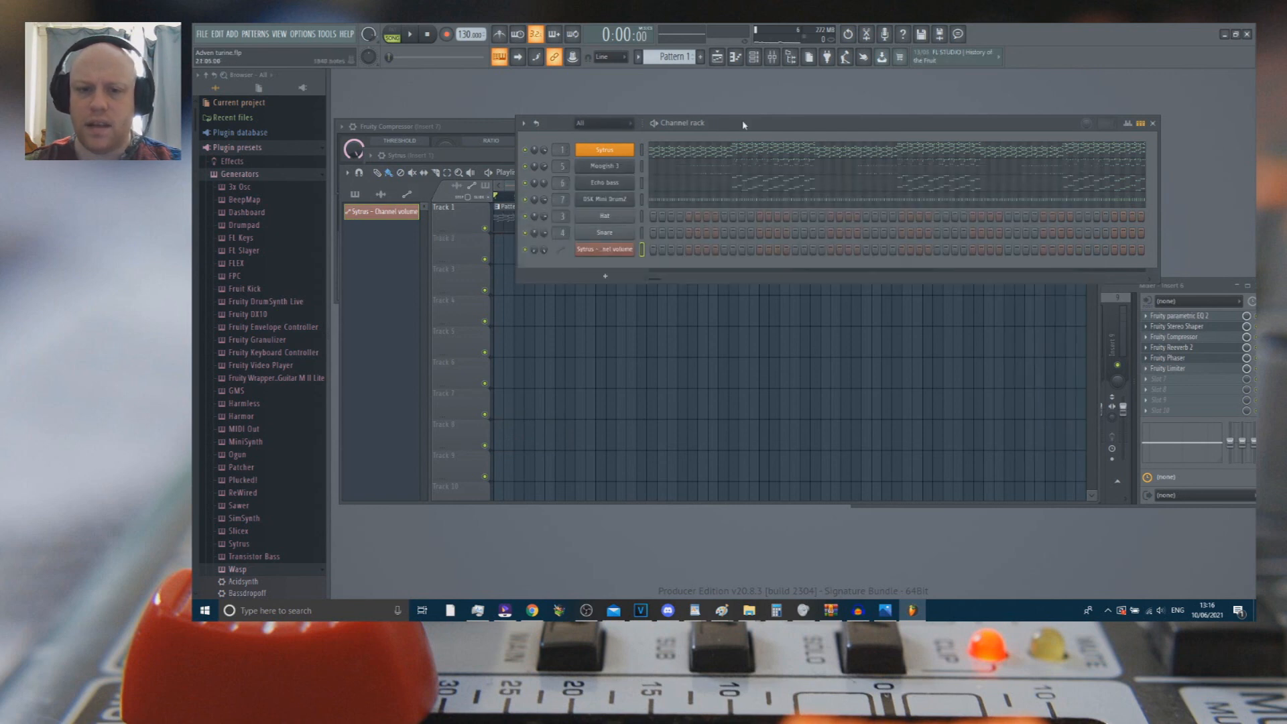
pyautogui.click(671, 152)
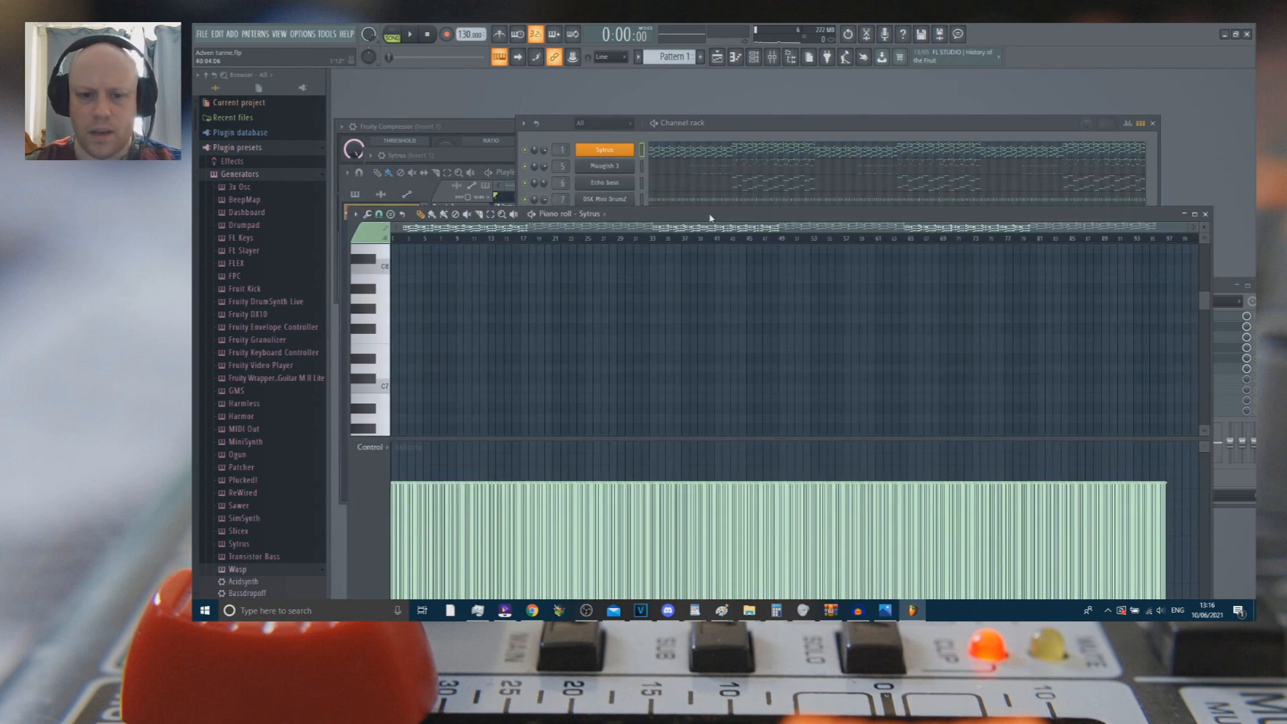
pyautogui.moveTo(711, 218); pyautogui.dragTo(736, 76)
pyautogui.click(410, 306)
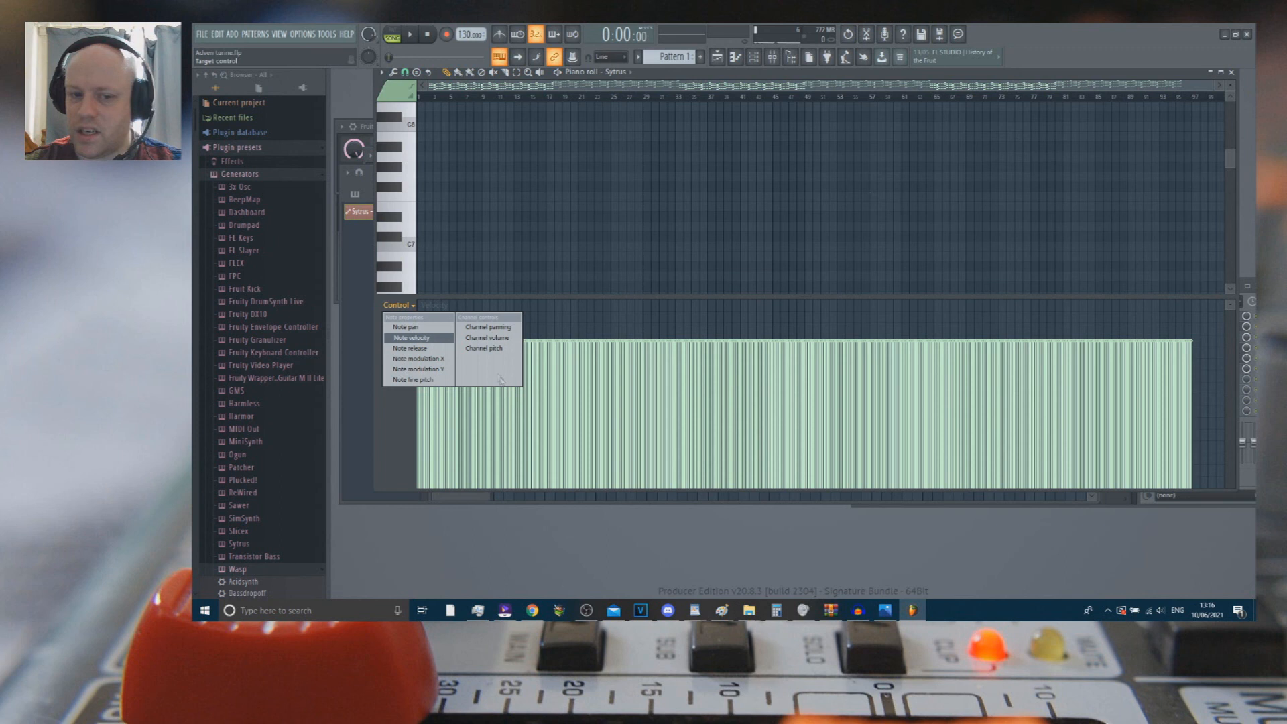
pyautogui.click(1230, 73)
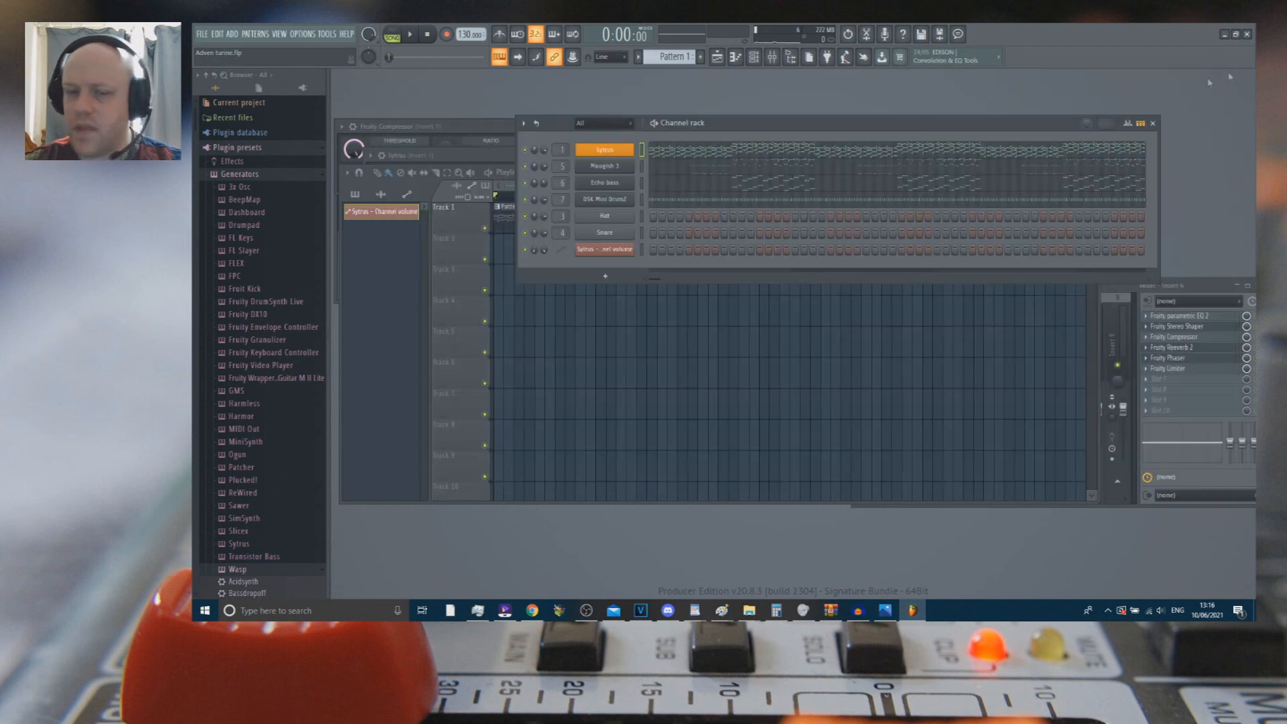
# Step: Create another automation clip for the Sytrus channel volume and copy the value of its start point
pyautogui.rightClick(544, 154)
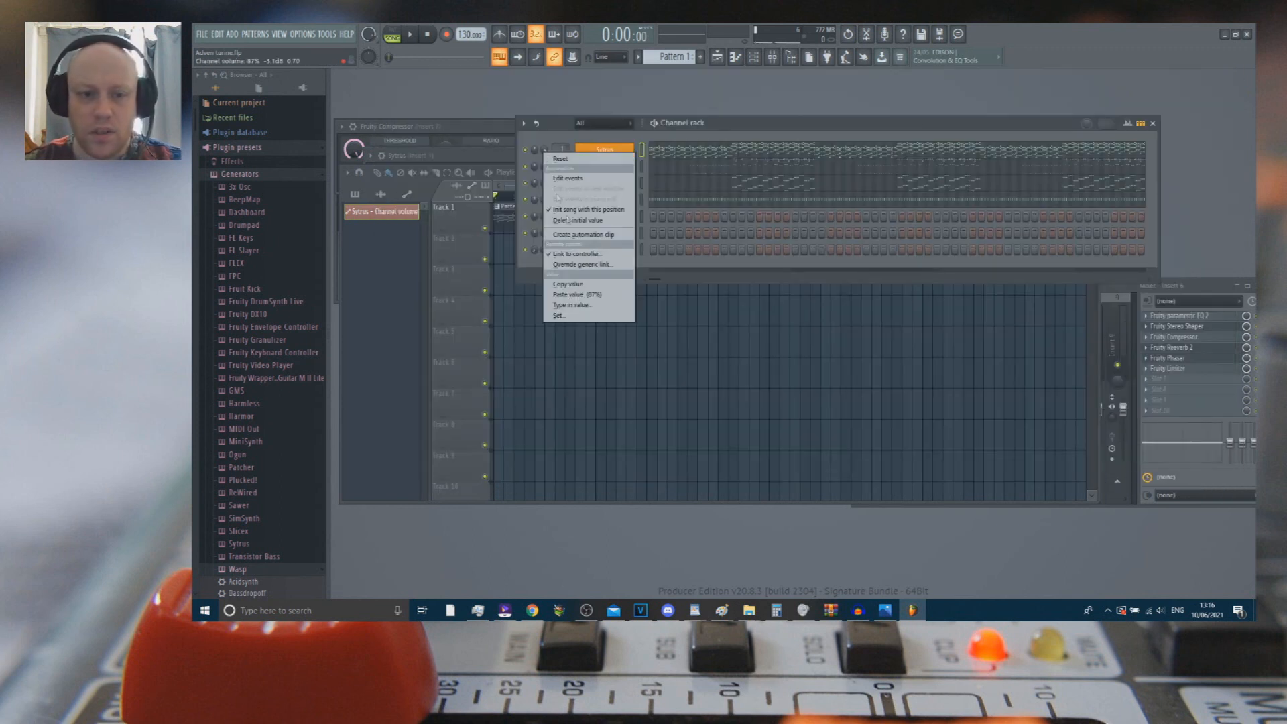
pyautogui.click(570, 236)
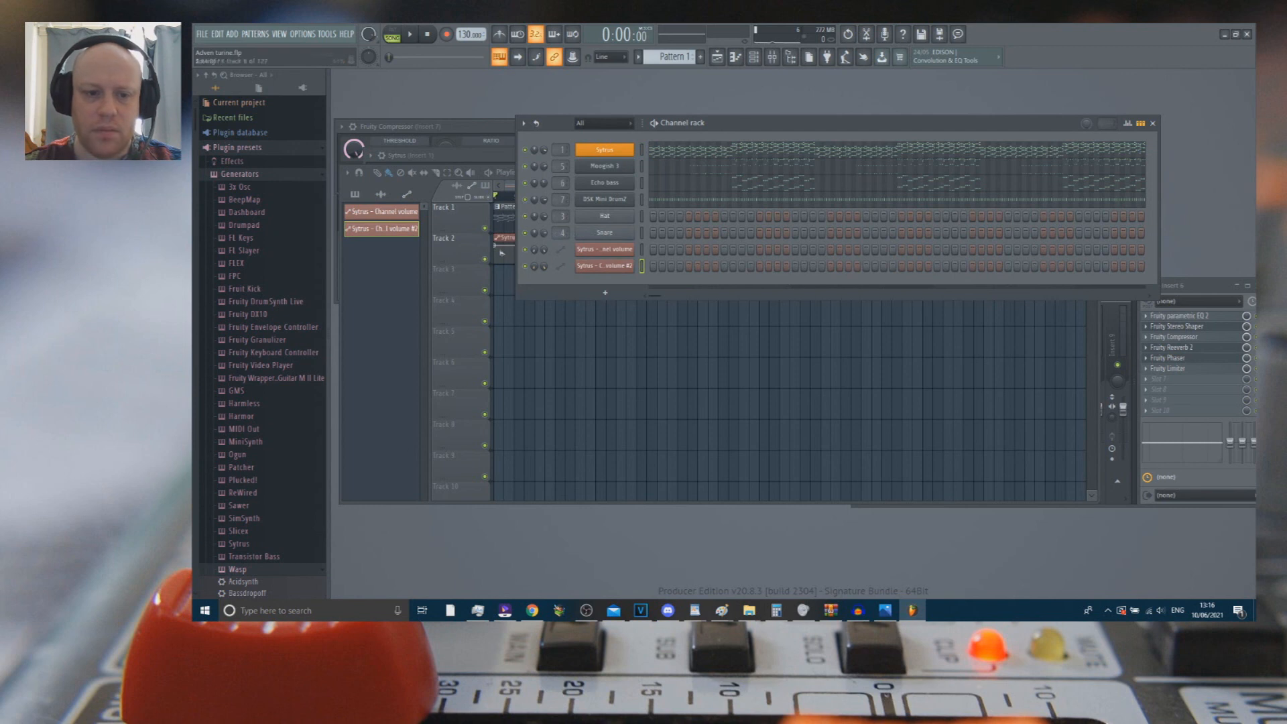
pyautogui.rightClick(501, 252)
pyautogui.click(542, 429)
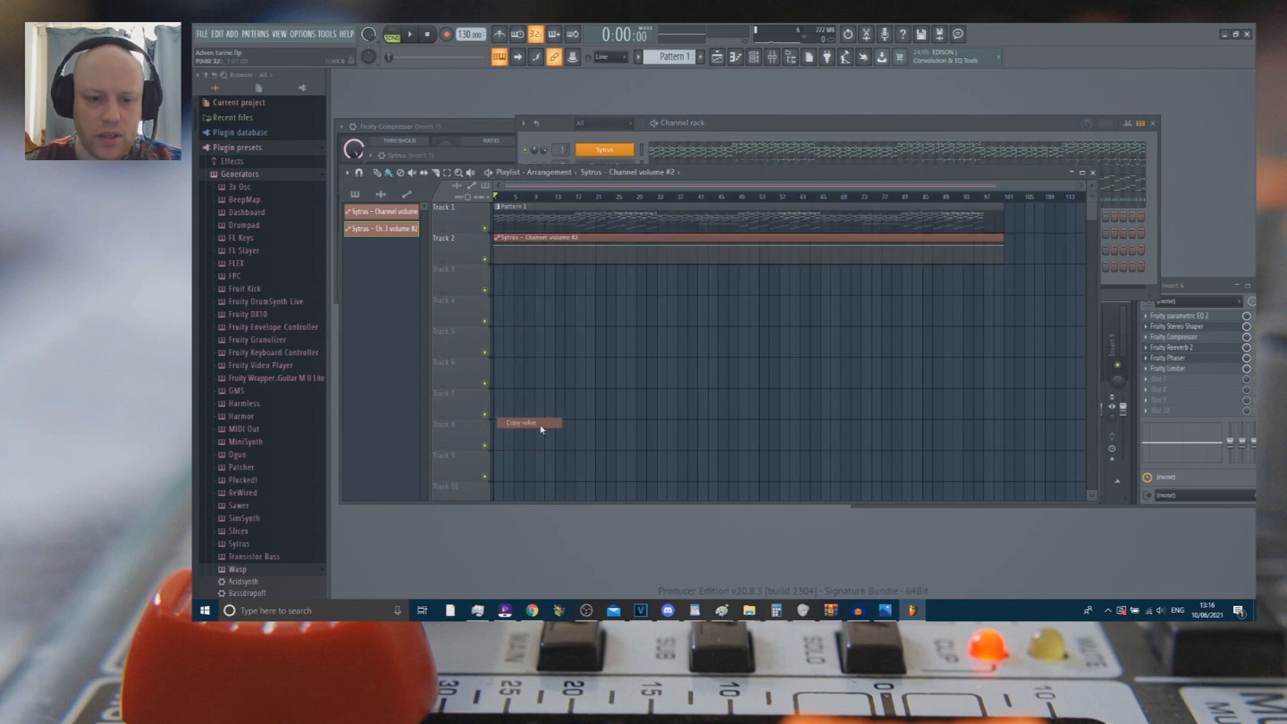
# Step: Add a point at bar 9 with the copied 87% value and lower the clip's start point near the bottom for a fade-in
pyautogui.scroll(5, 557, 275)
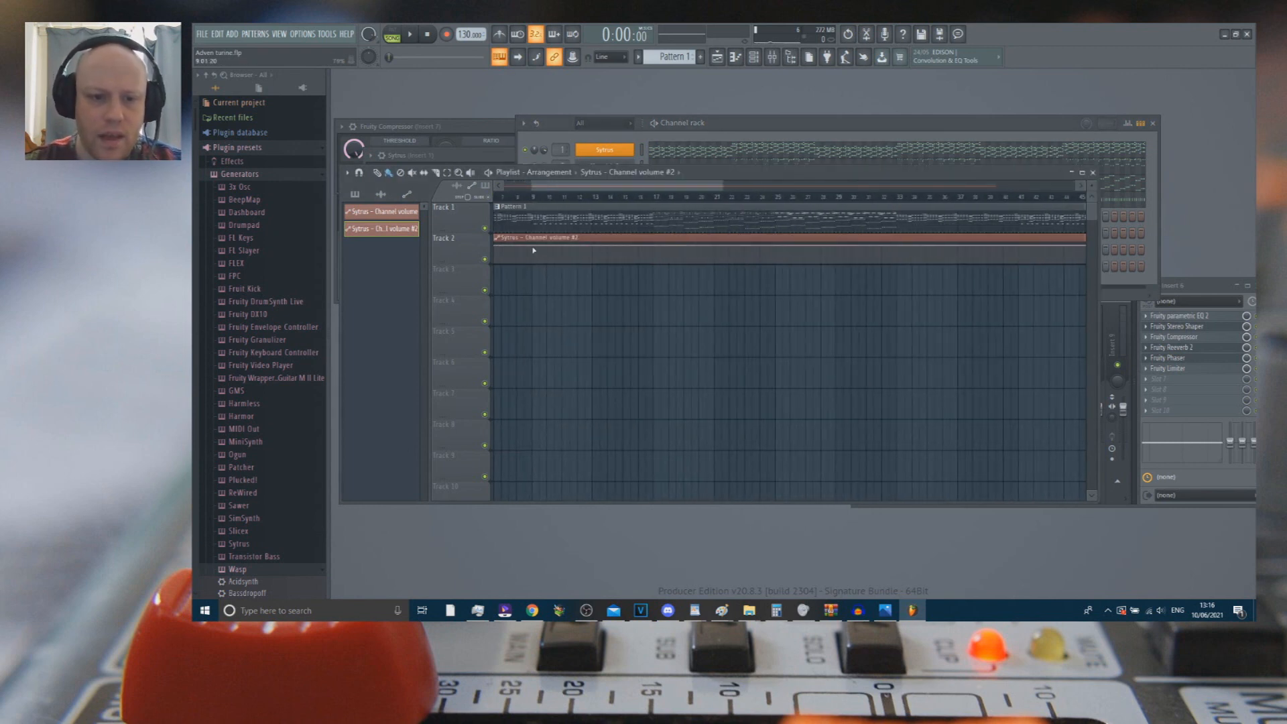
pyautogui.rightClick(534, 250)
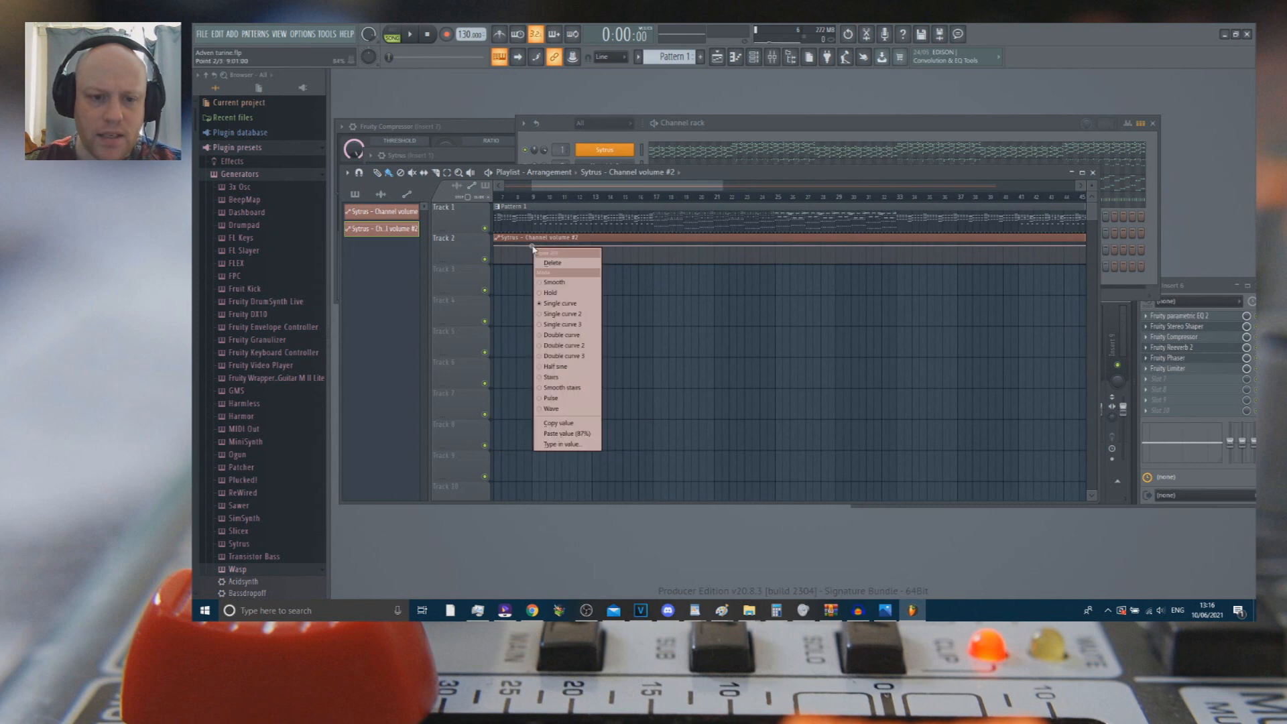
pyautogui.click(594, 439)
pyautogui.moveTo(733, 189); pyautogui.dragTo(700, 189)
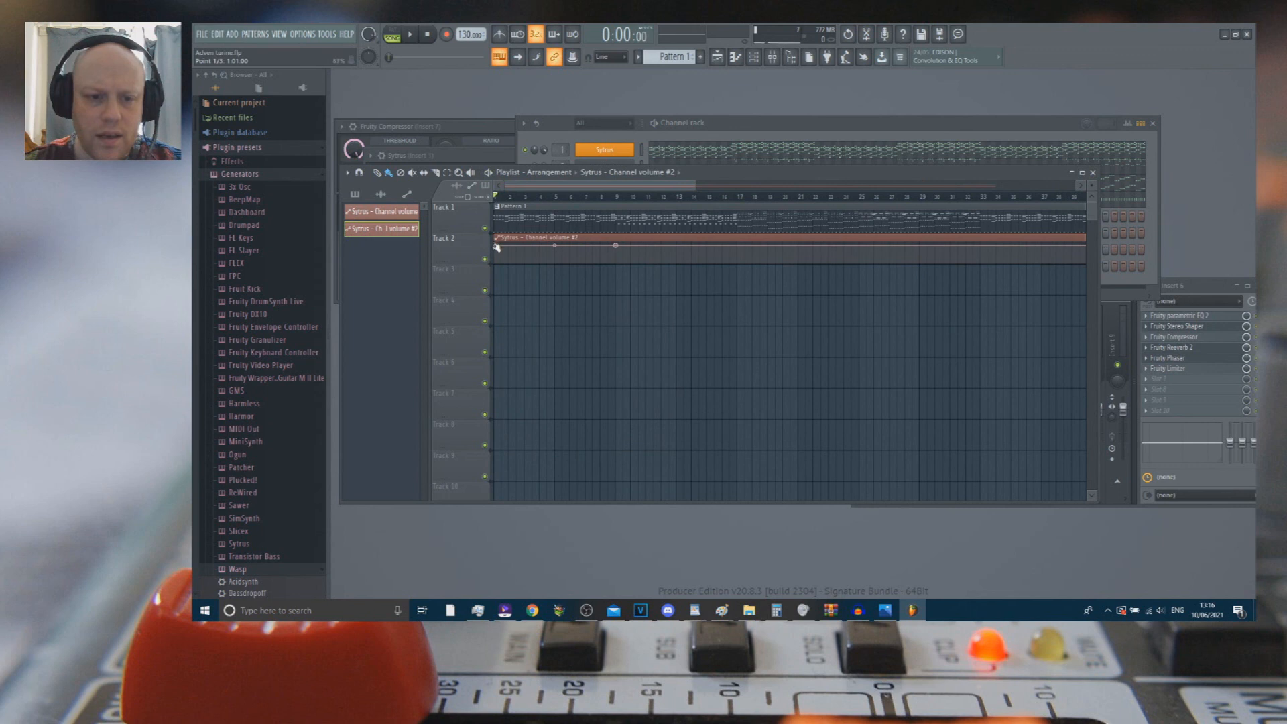
pyautogui.moveTo(497, 247); pyautogui.dragTo(491, 261)
# Step: Play the arrangement from the start to hear the Sytrus fade-in, save the project and stop playback
pyautogui.press('space')
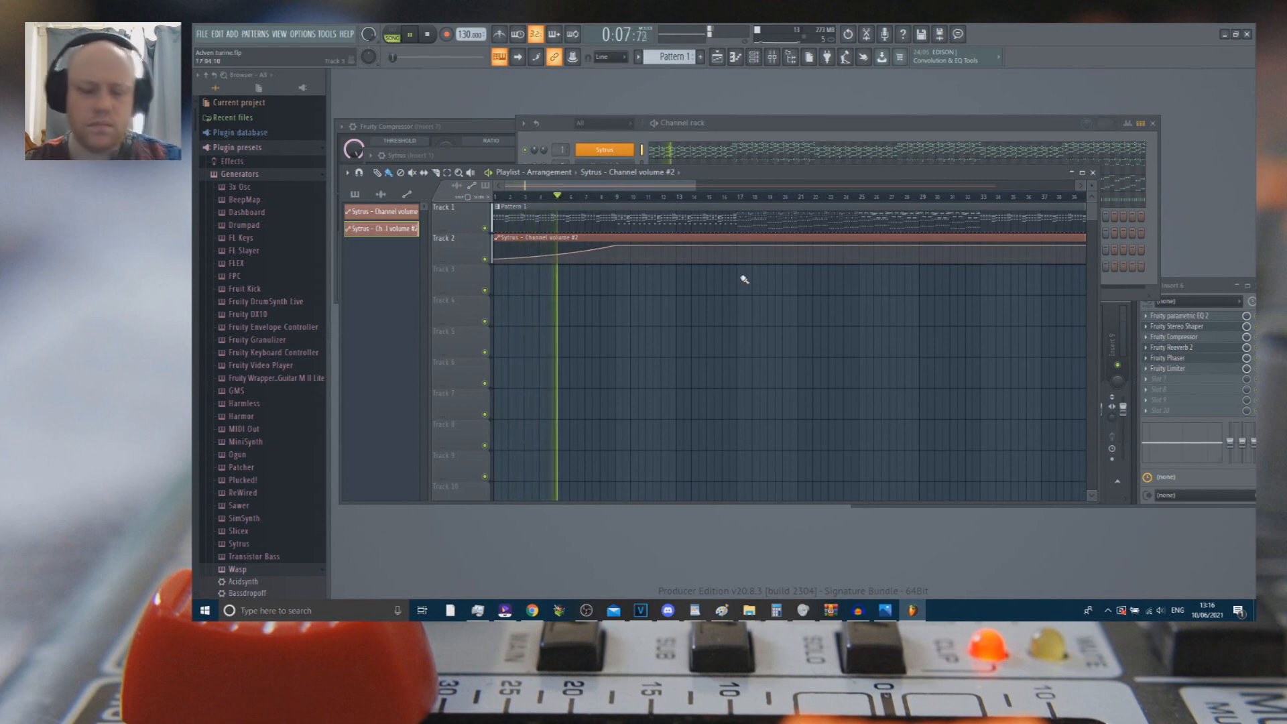
pyautogui.hotkey('ctrl', 's')
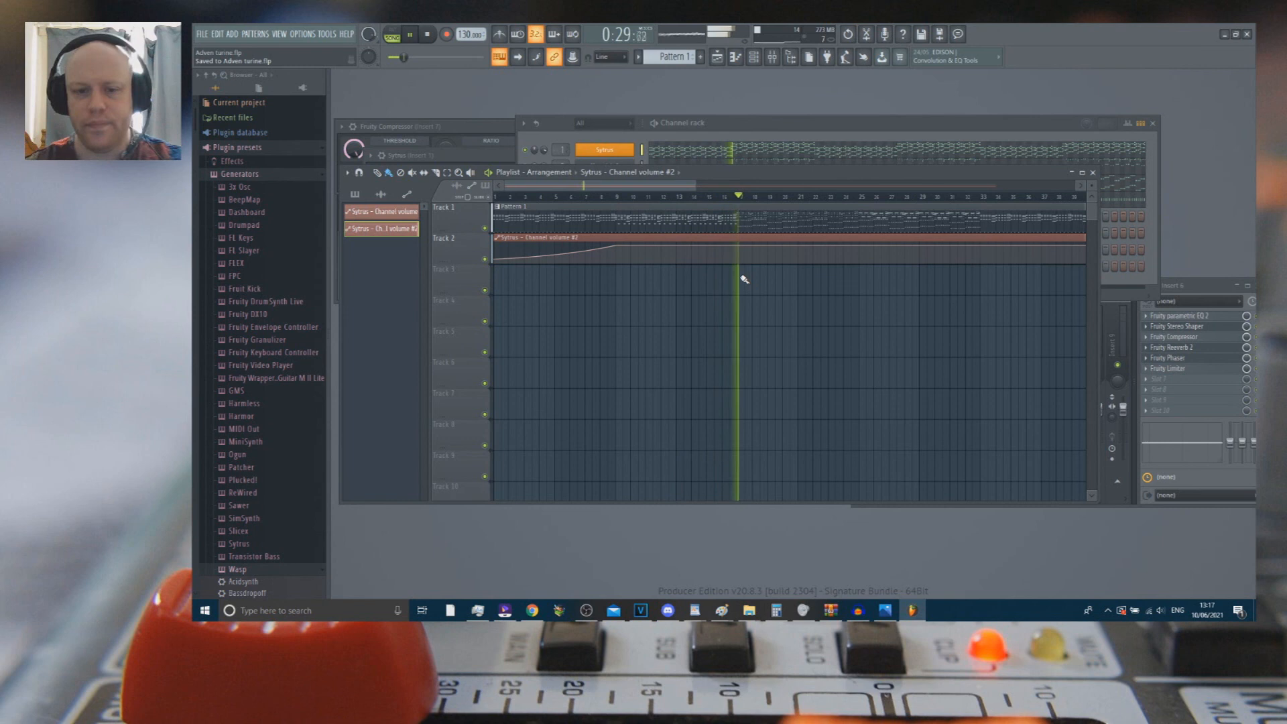
pyautogui.press('space')
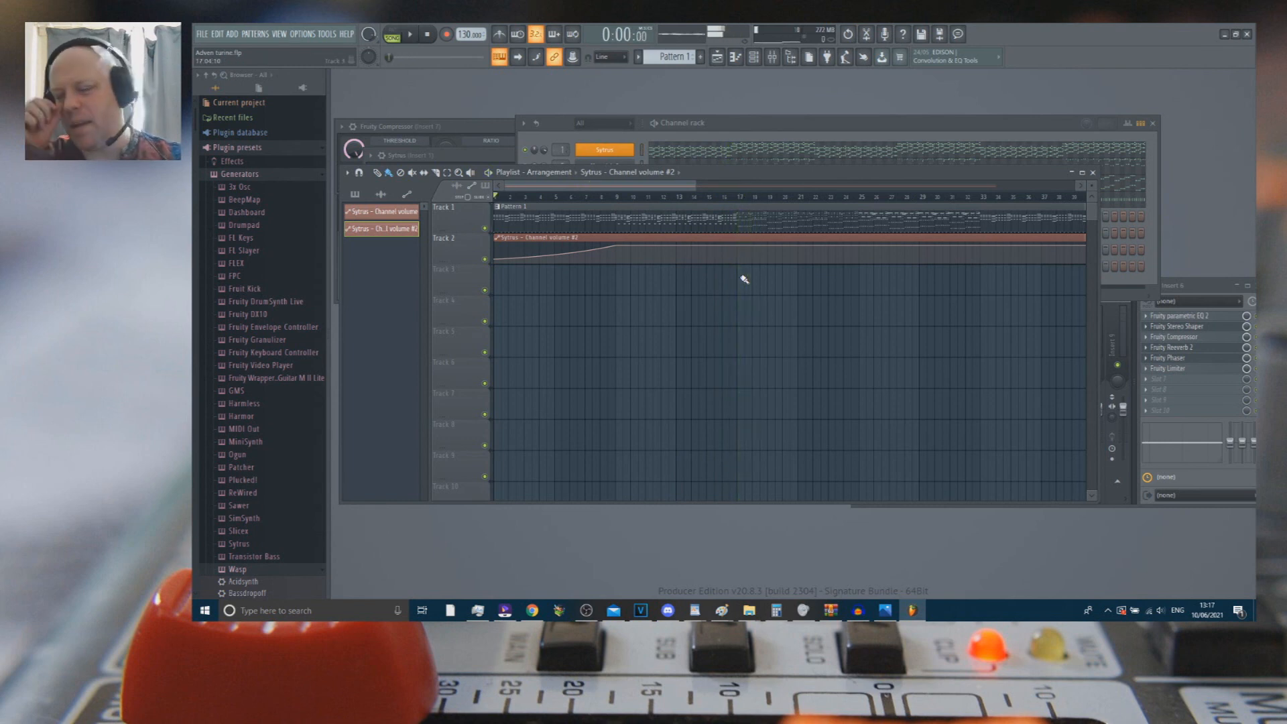